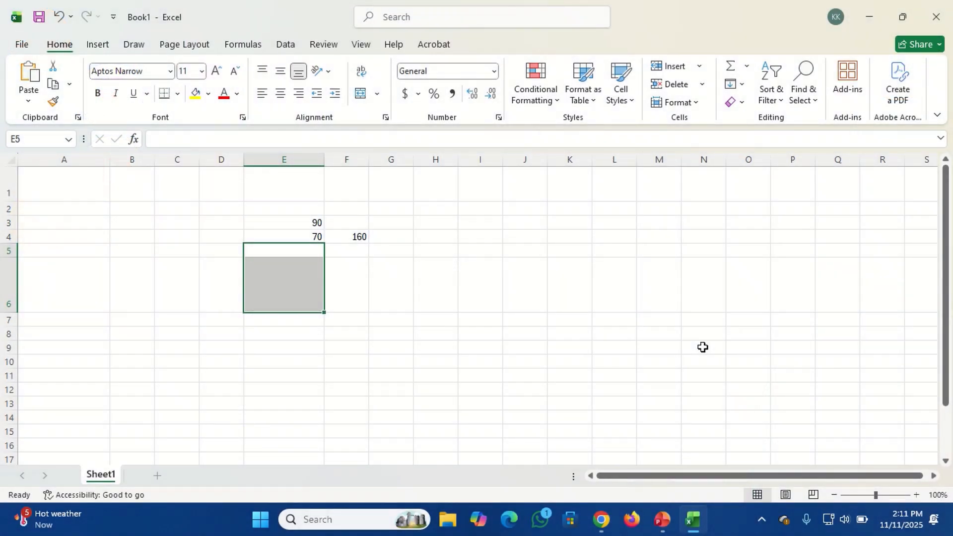
Undo all earlier edits in the worksheet, including the row height and column width changes, and select cell A1
{"action": "left_click", "coordinate": [703, 347]}
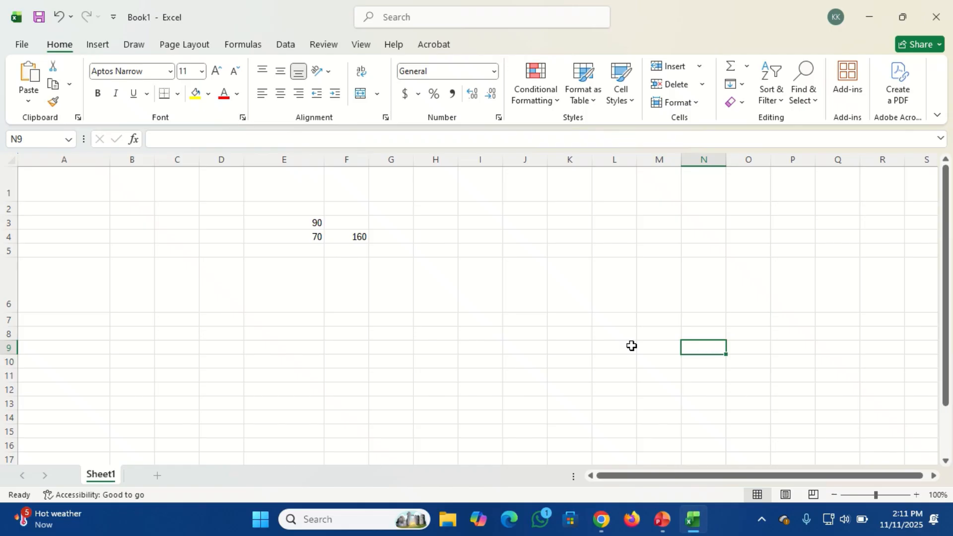
{"action": "left_click", "coordinate": [71, 17]}
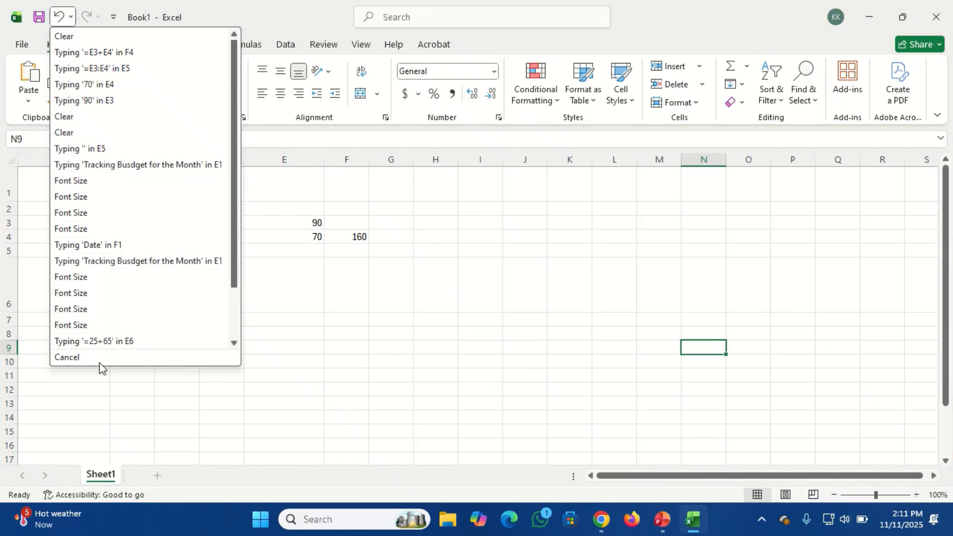
{"action": "left_click", "coordinate": [126, 341]}
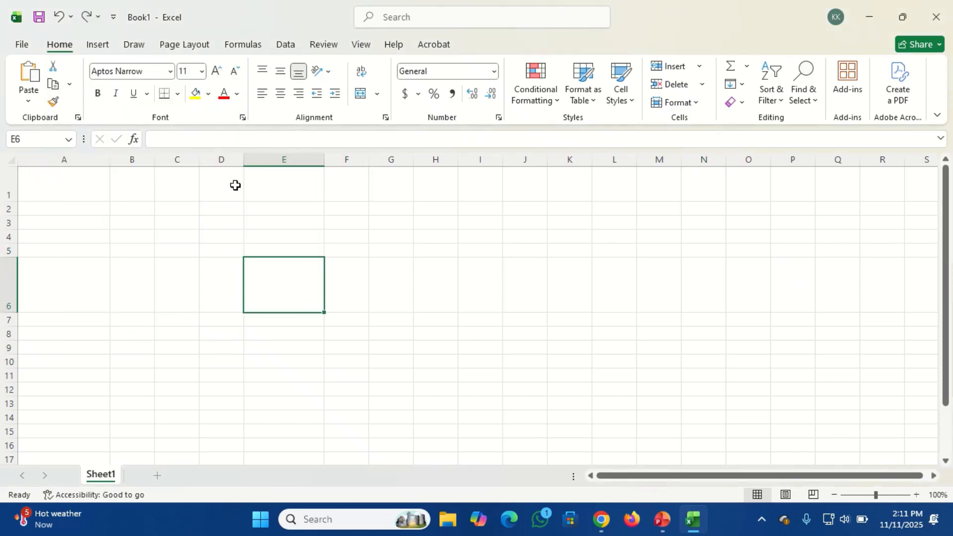
{"action": "left_click", "coordinate": [72, 18]}
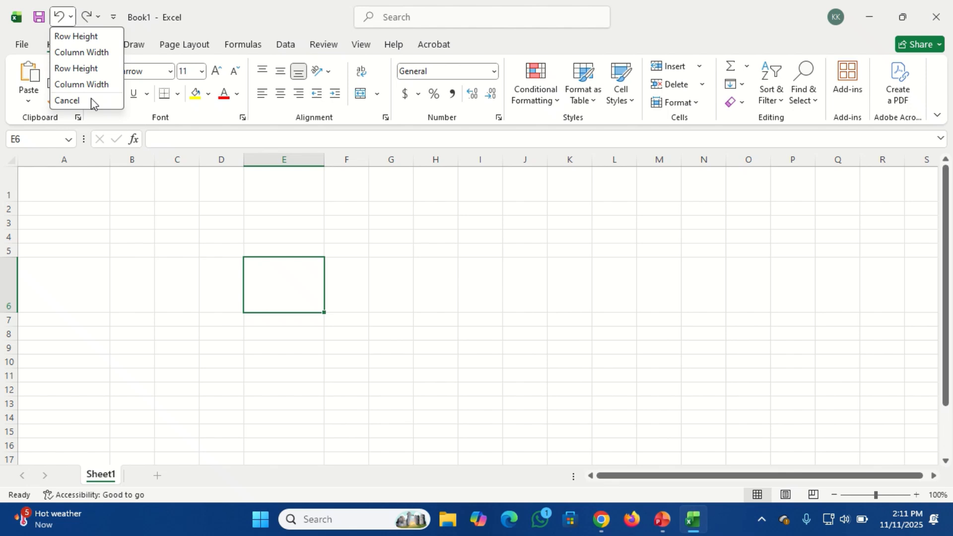
{"action": "left_click", "coordinate": [93, 84]}
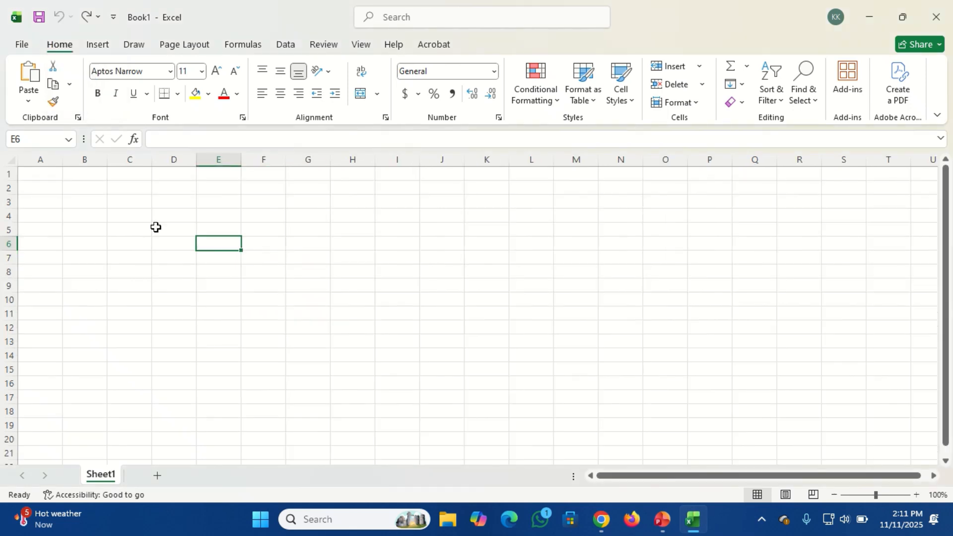
{"action": "left_click", "coordinate": [266, 329]}
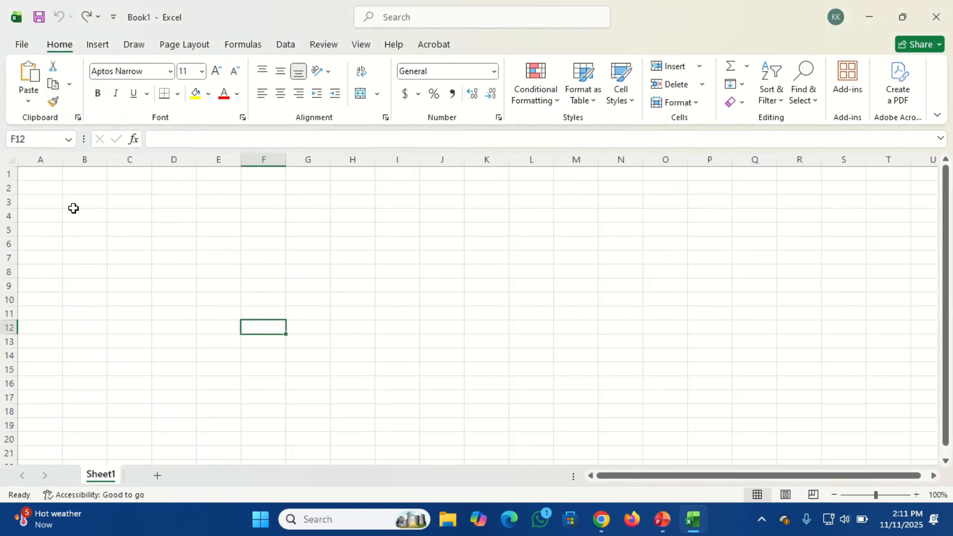
{"action": "left_click", "coordinate": [48, 178]}
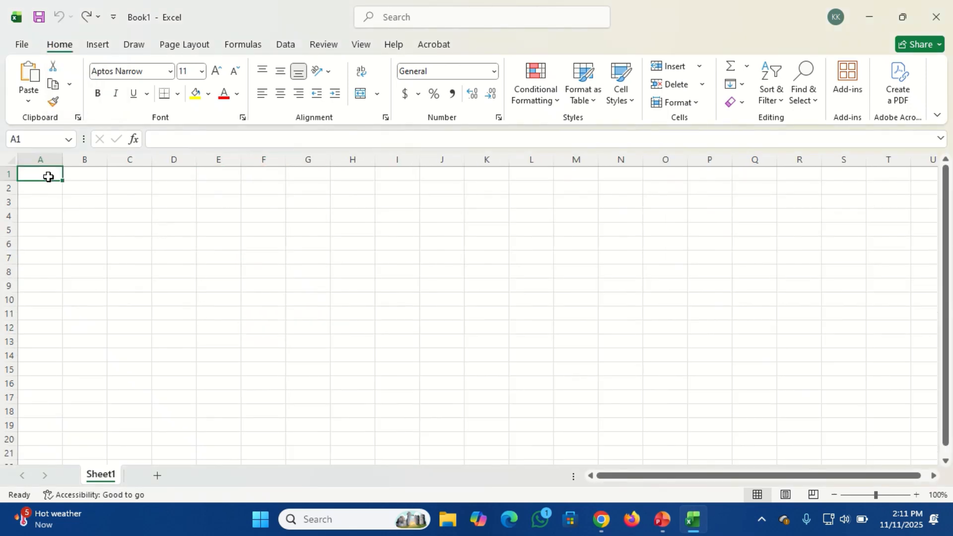
Switch to Firefox and open docs.google.com
{"action": "left_click", "coordinate": [633, 522]}
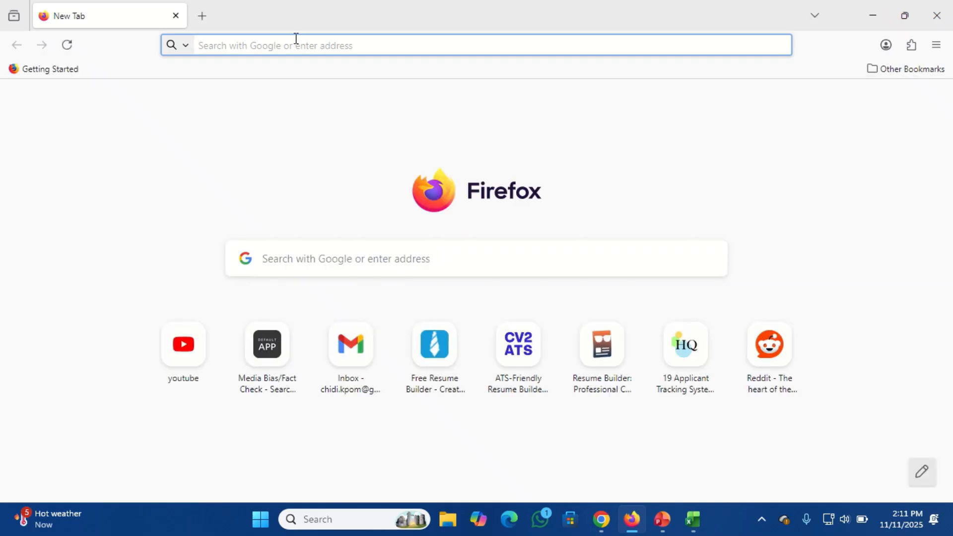
{"action": "type", "text": "doc"}
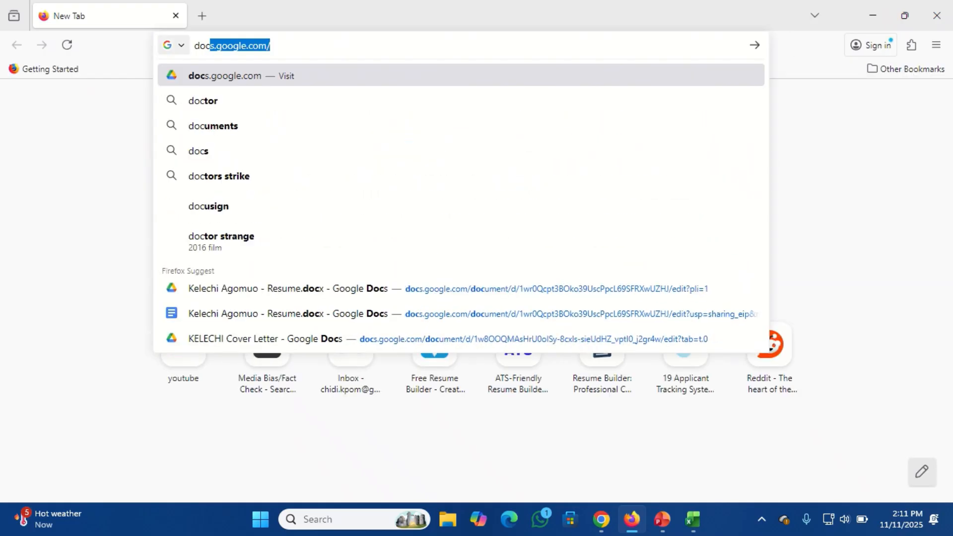
{"action": "type", "text": "s.goog"}
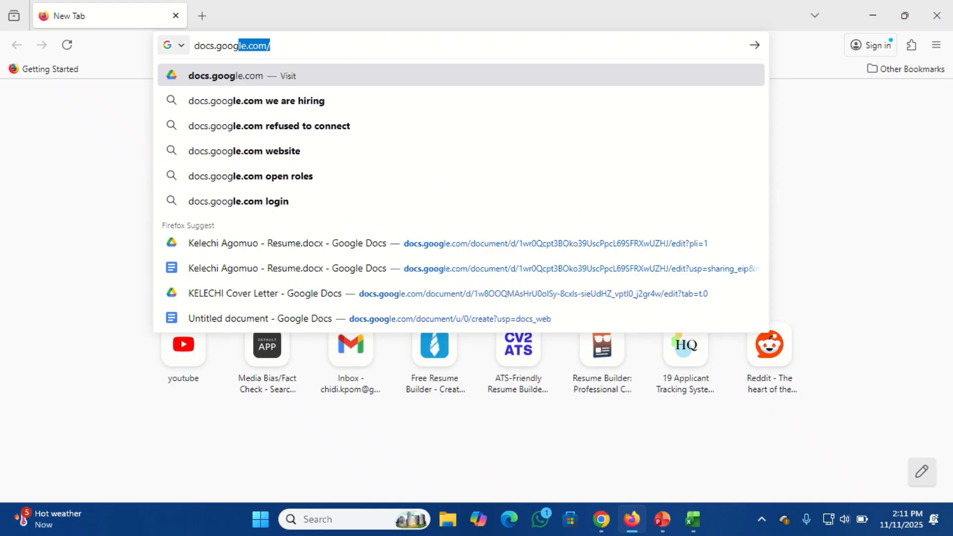
{"action": "key", "text": "Return"}
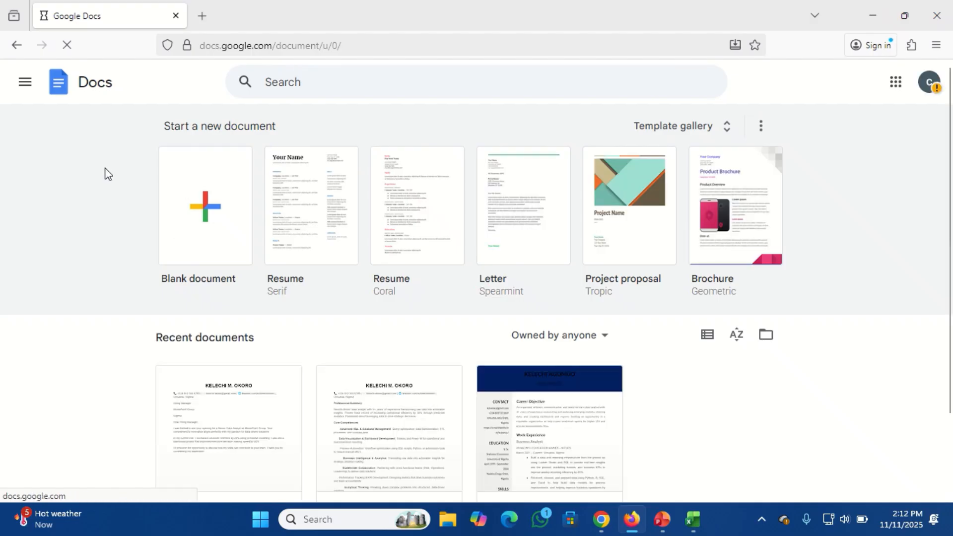
Go from Google Docs to Google Sheets and create a blank spreadsheet
{"action": "left_click", "coordinate": [28, 87]}
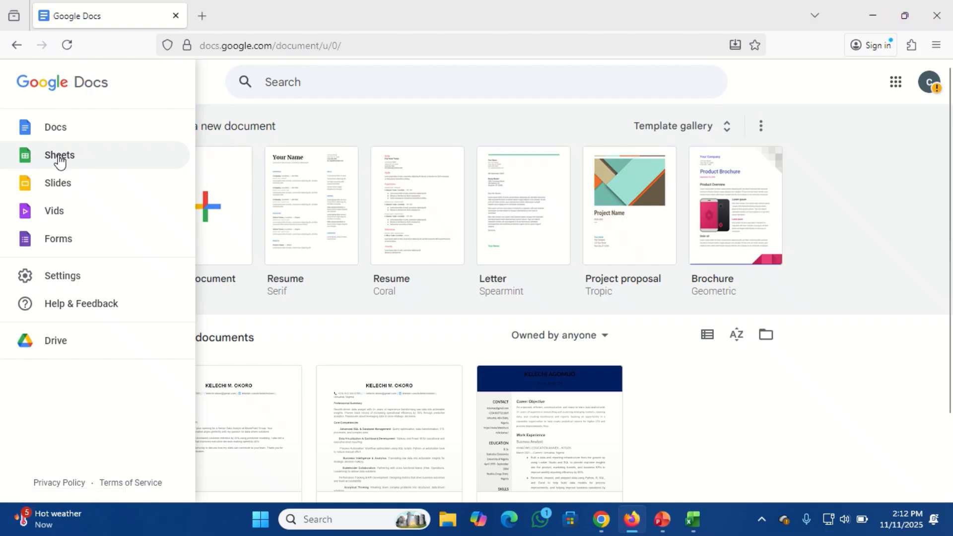
{"action": "left_click", "coordinate": [60, 160]}
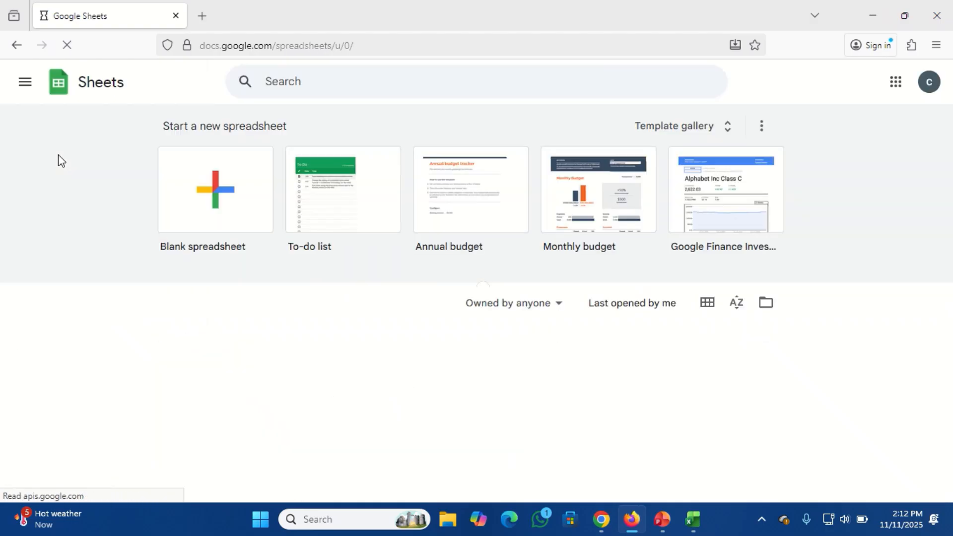
{"action": "left_click", "coordinate": [26, 83]}
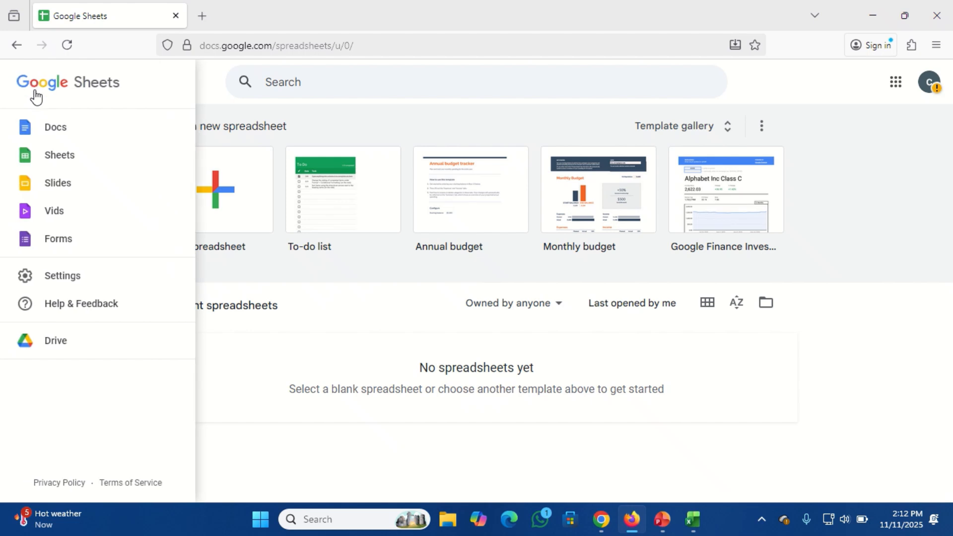
{"action": "left_click", "coordinate": [436, 130]}
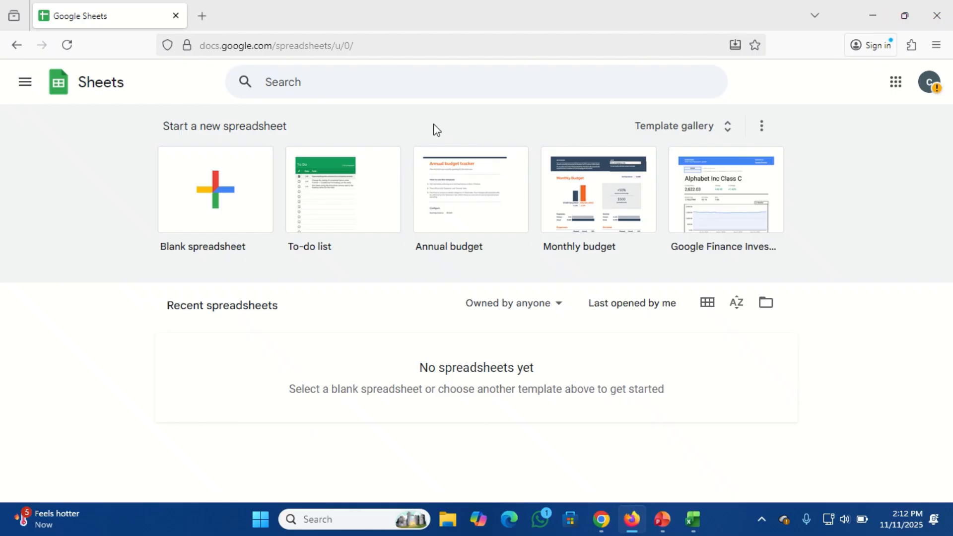
{"action": "left_click", "coordinate": [222, 190]}
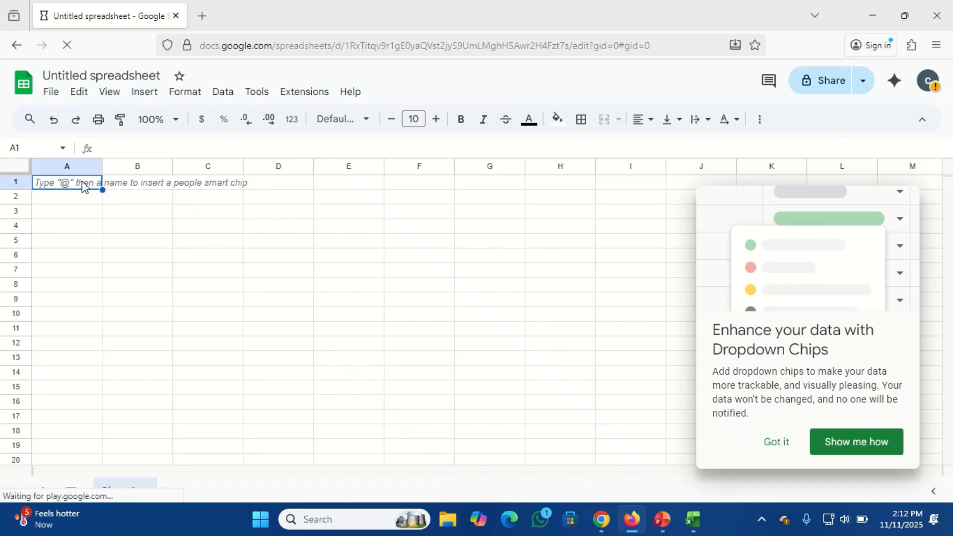
Switch back to the Excel workbook and enter the headers "Items" in A1 and "Category" in B1
{"action": "left_click", "coordinate": [693, 523]}
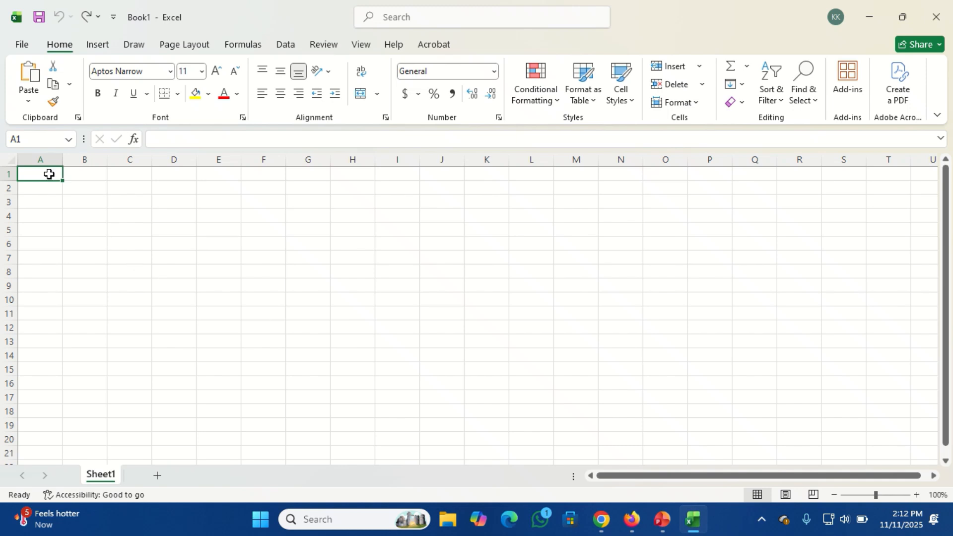
{"action": "type", "text": "Items"}
{"action": "key", "text": "Tab"}
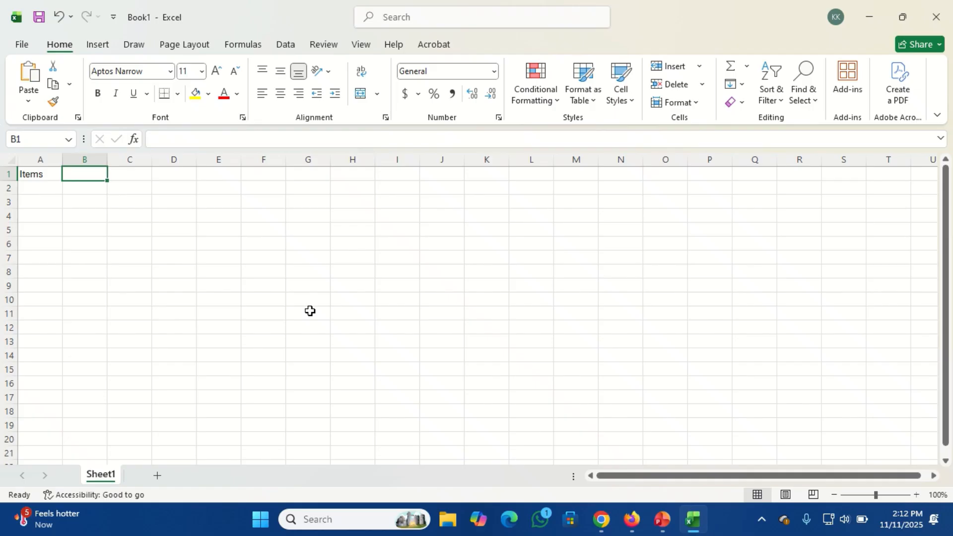
{"action": "type", "text": "Cat"}
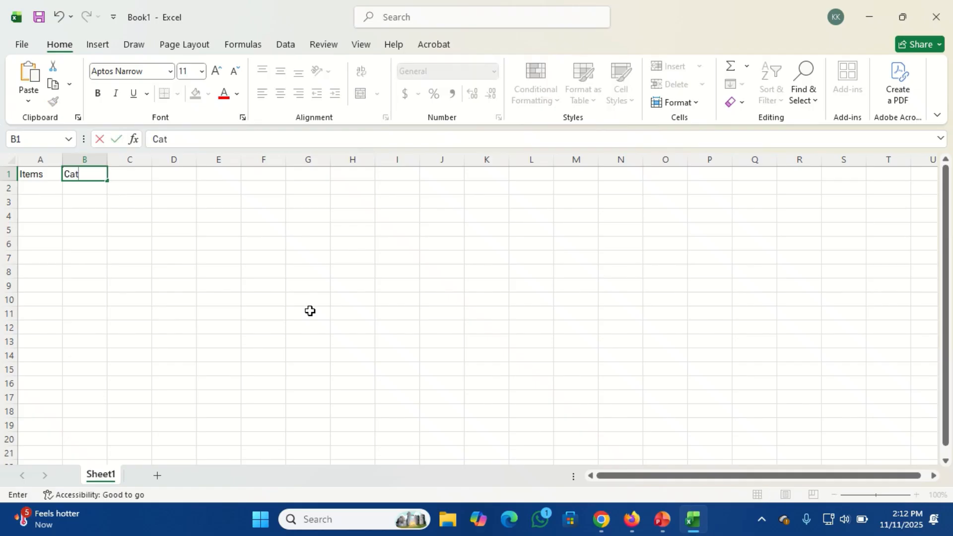
{"action": "type", "text": "egory"}
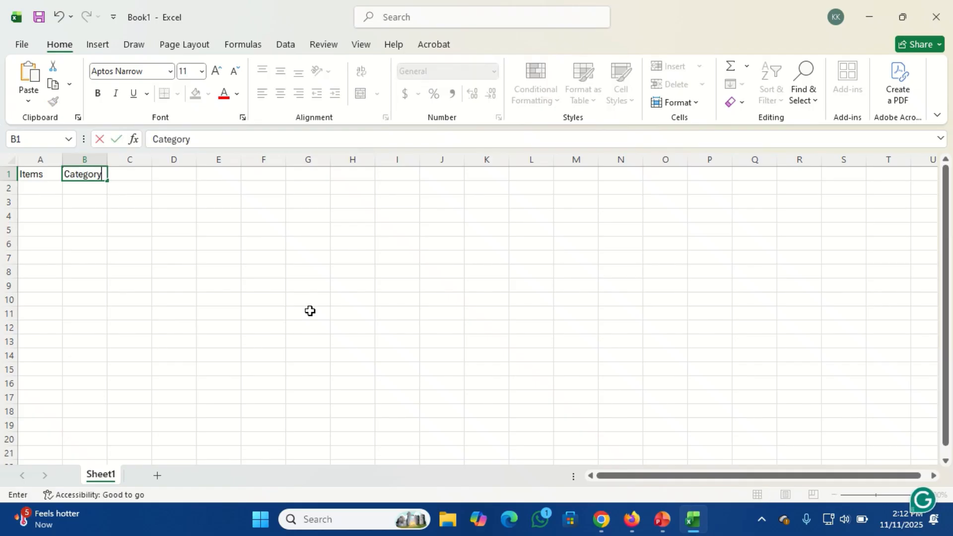
{"action": "left_click", "coordinate": [44, 188]}
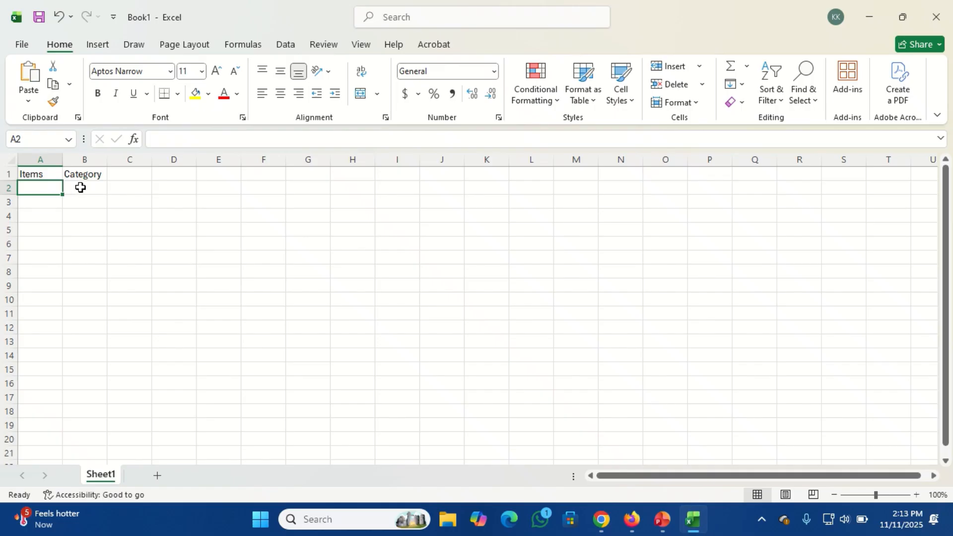
{"action": "left_click", "coordinate": [81, 188]}
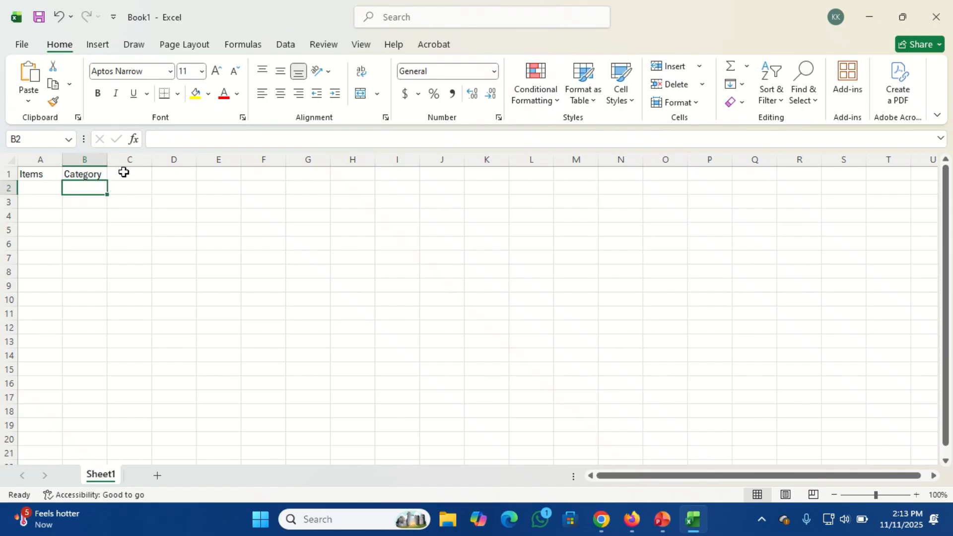
Enter the header "Budgeted Amount" in cell C1
{"action": "left_click", "coordinate": [124, 173]}
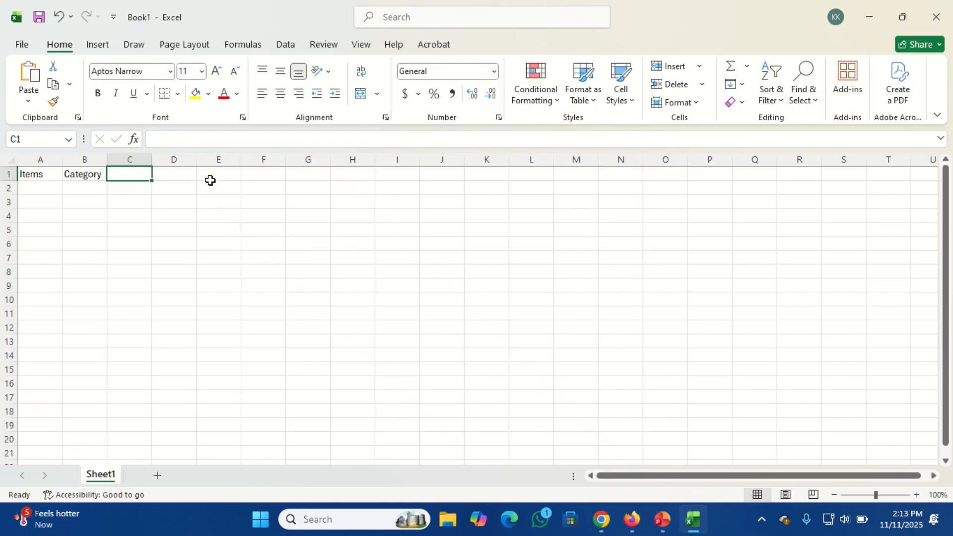
{"action": "type", "text": "Budge"}
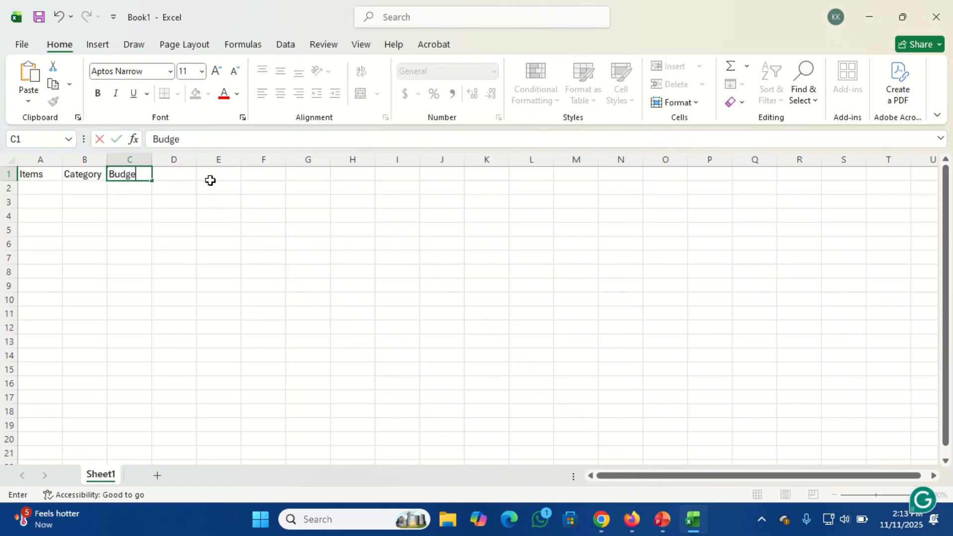
{"action": "type", "text": "ted"}
{"action": "type", "text": " Am"}
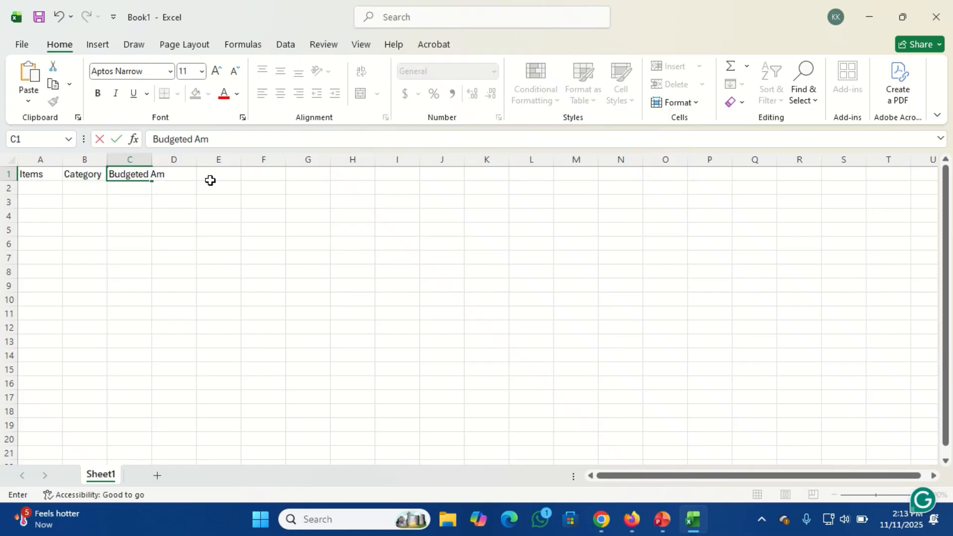
{"action": "type", "text": "ount"}
{"action": "key", "text": "Tab"}
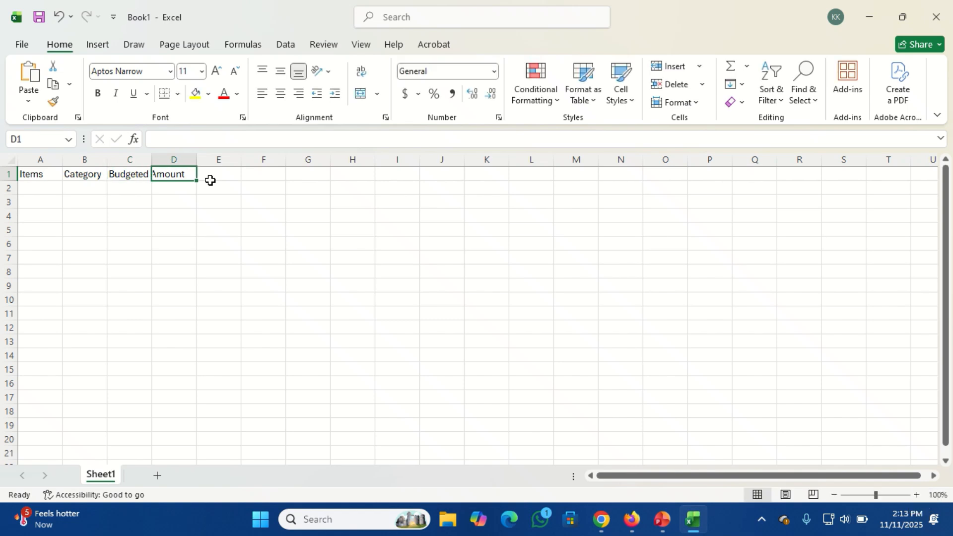
Enter the headers "Actual Amount" in D1 and "Difference" in E1
{"action": "type", "text": "Actua"}
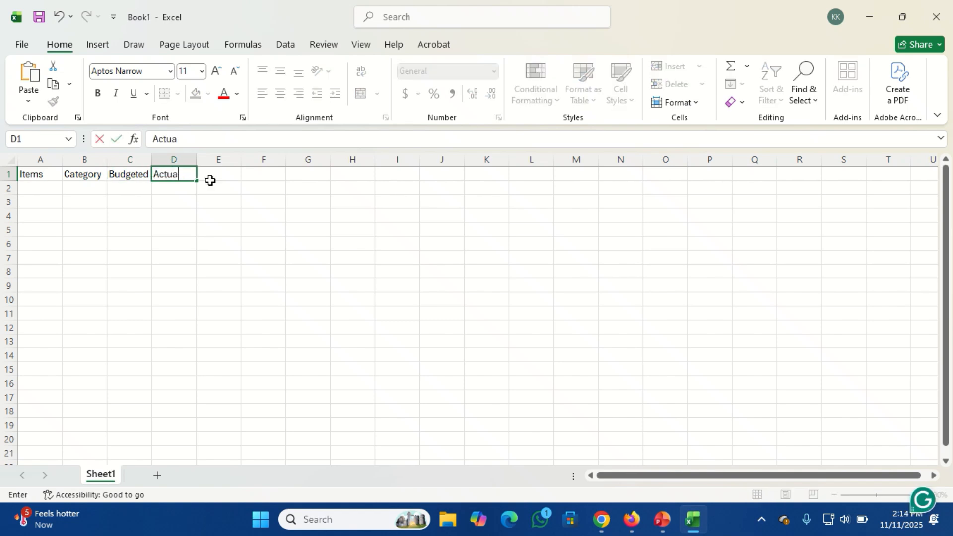
{"action": "type", "text": "l Amount"}
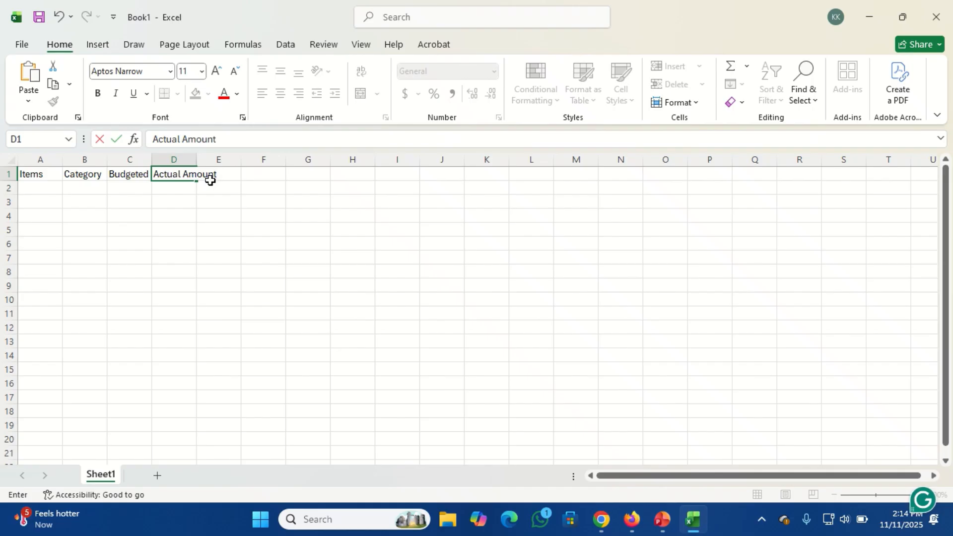
{"action": "key", "text": "Tab"}
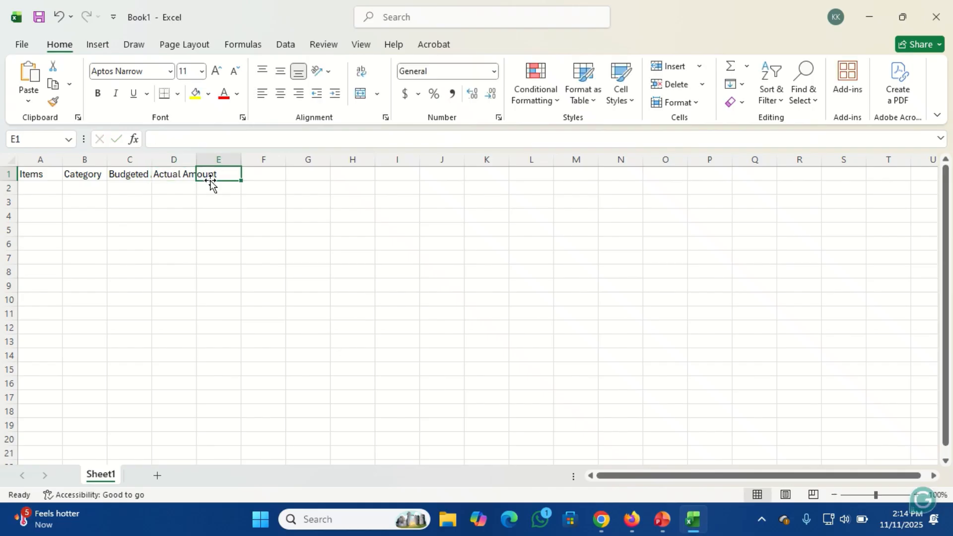
{"action": "type", "text": "Differe"}
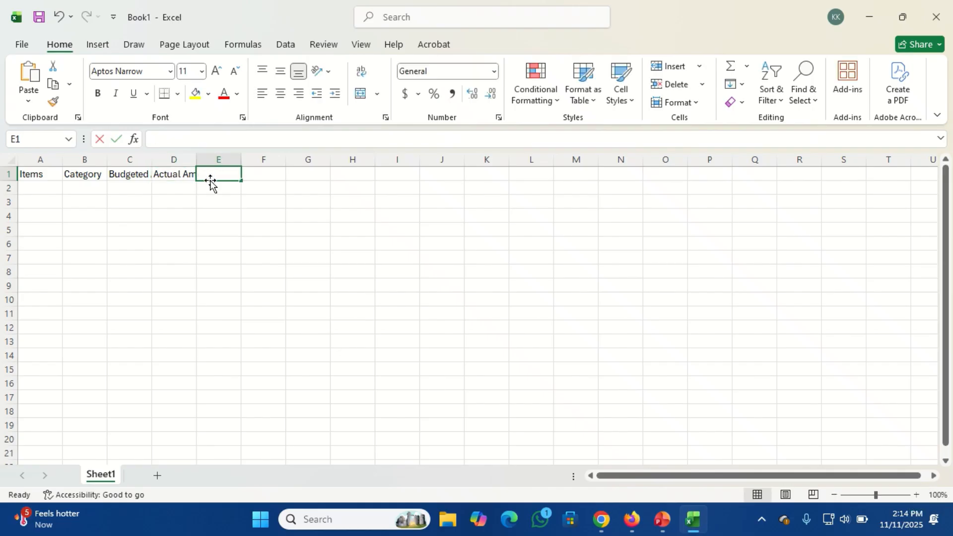
{"action": "type", "text": "nce"}
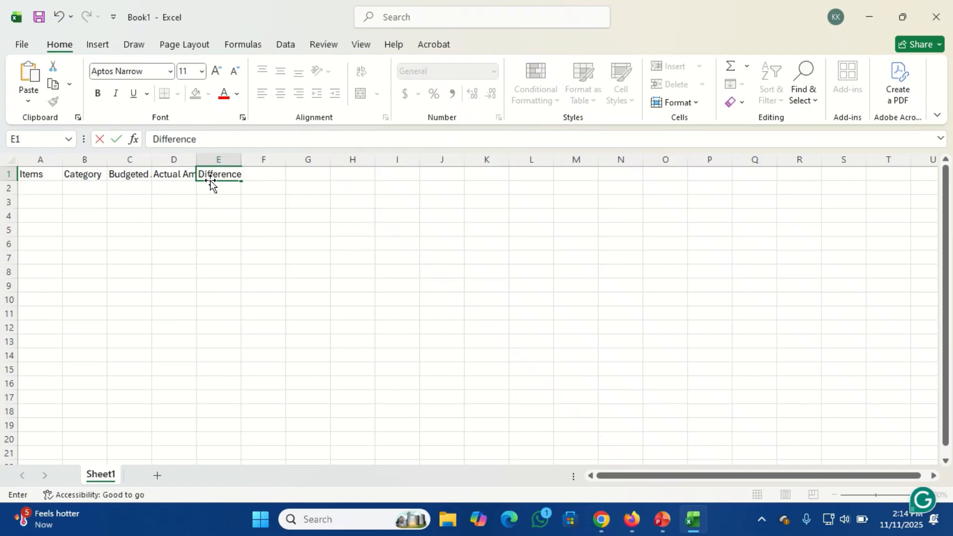
{"action": "key", "text": "Return"}
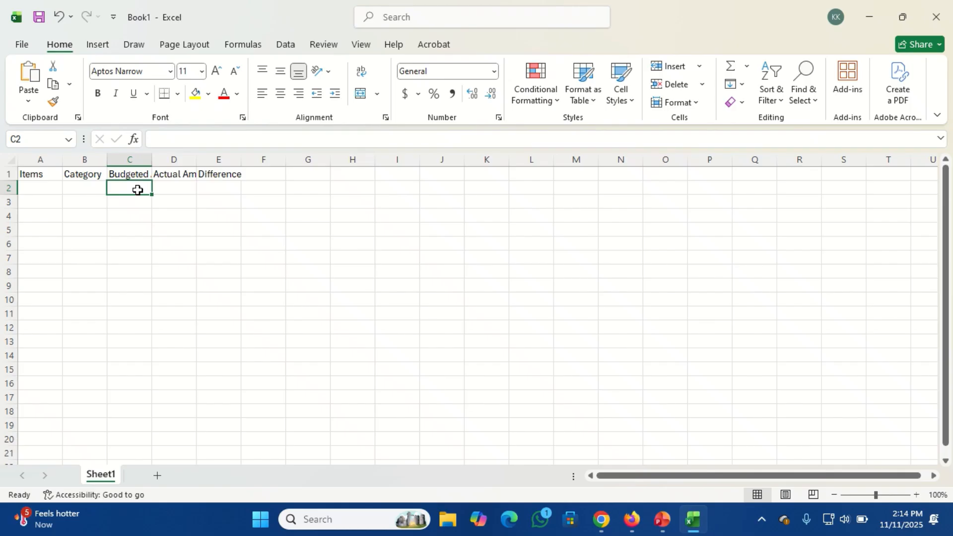
{"action": "left_click", "coordinate": [169, 190]}
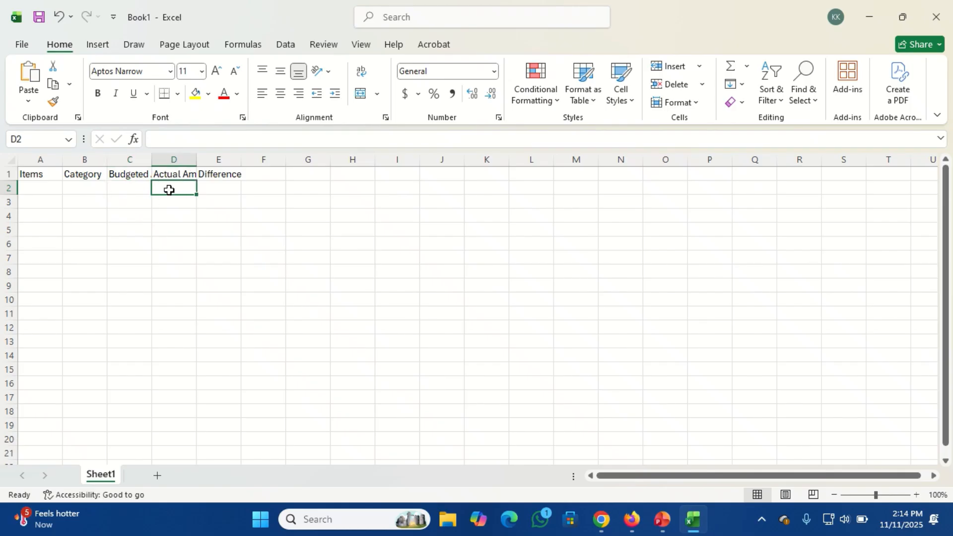
{"action": "left_click", "coordinate": [217, 185]}
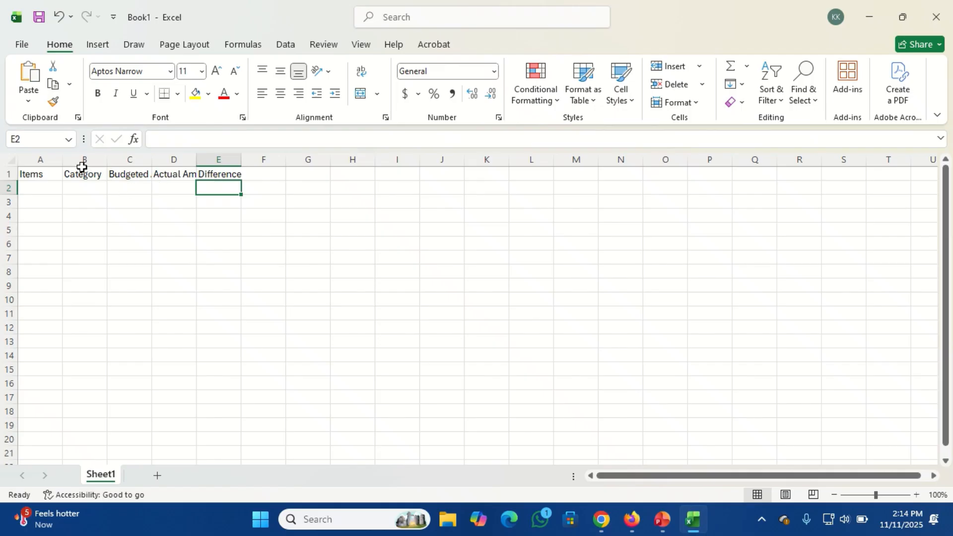
Switch to the blank Google Sheets spreadsheet and enter the headers "Items" in A1 and "Categories" in B1
{"action": "left_click", "coordinate": [630, 517]}
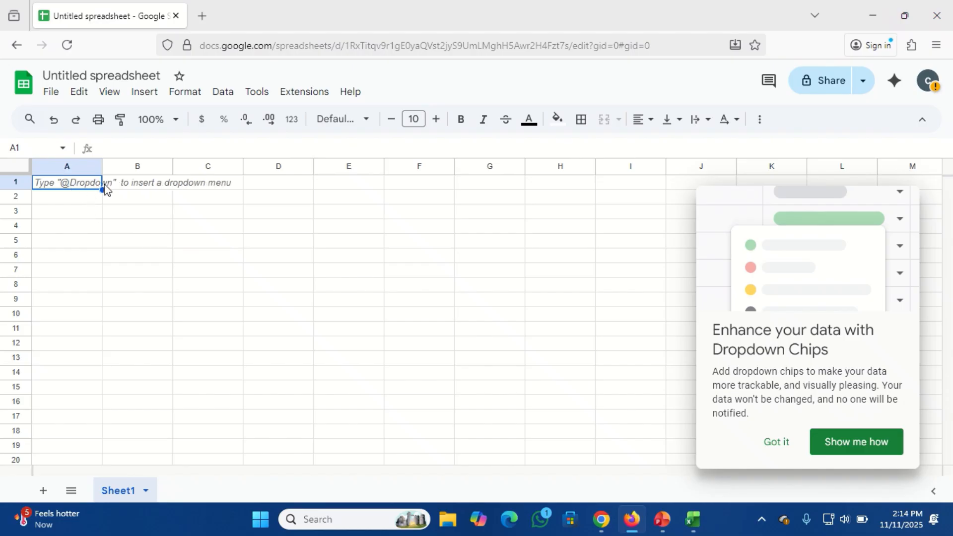
{"action": "left_click", "coordinate": [128, 183]}
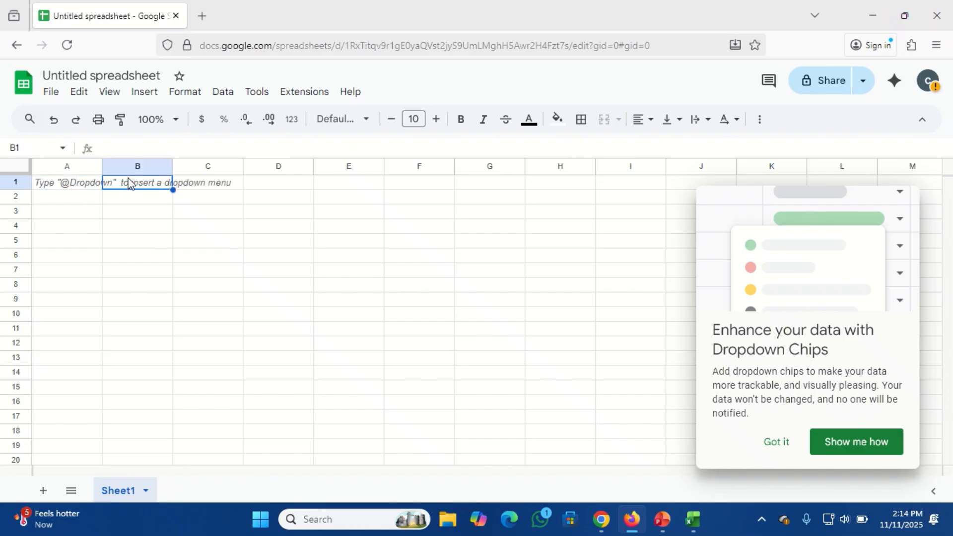
{"action": "left_click", "coordinate": [54, 185]}
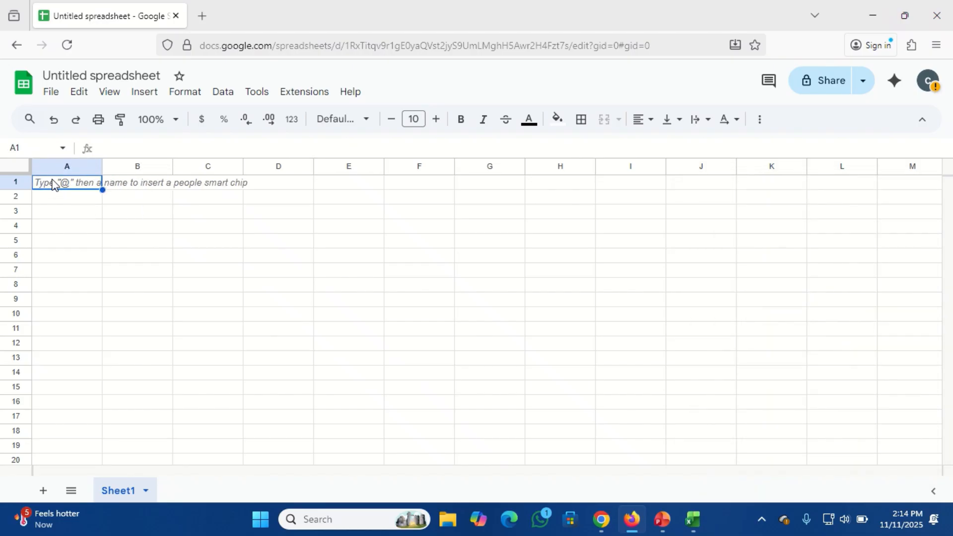
{"action": "key", "text": "Delete"}
{"action": "type", "text": "Items"}
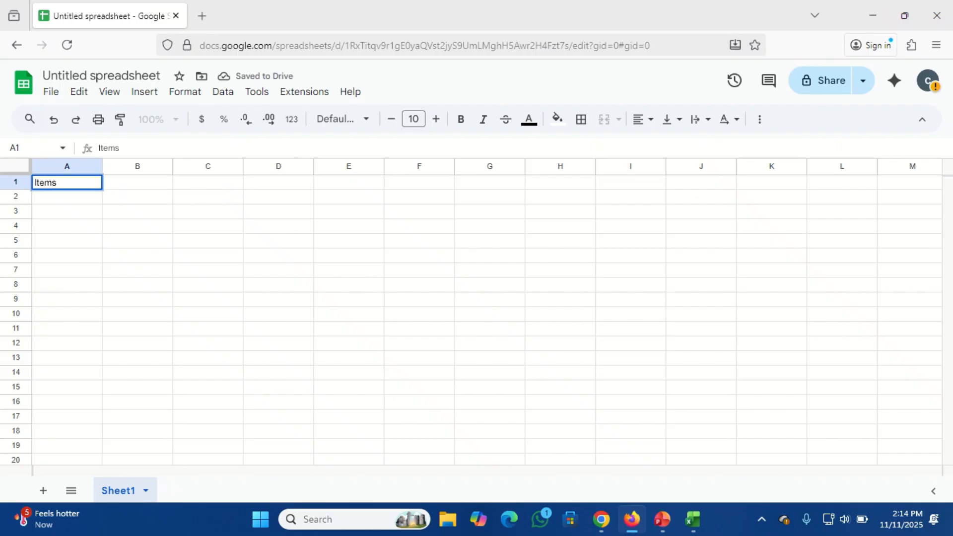
{"action": "key", "text": "Tab"}
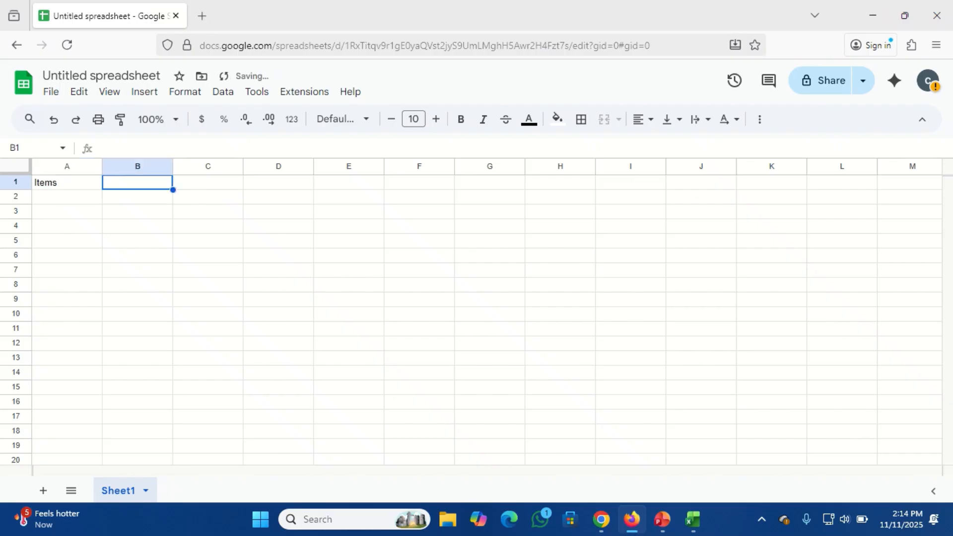
{"action": "type", "text": "Categ"}
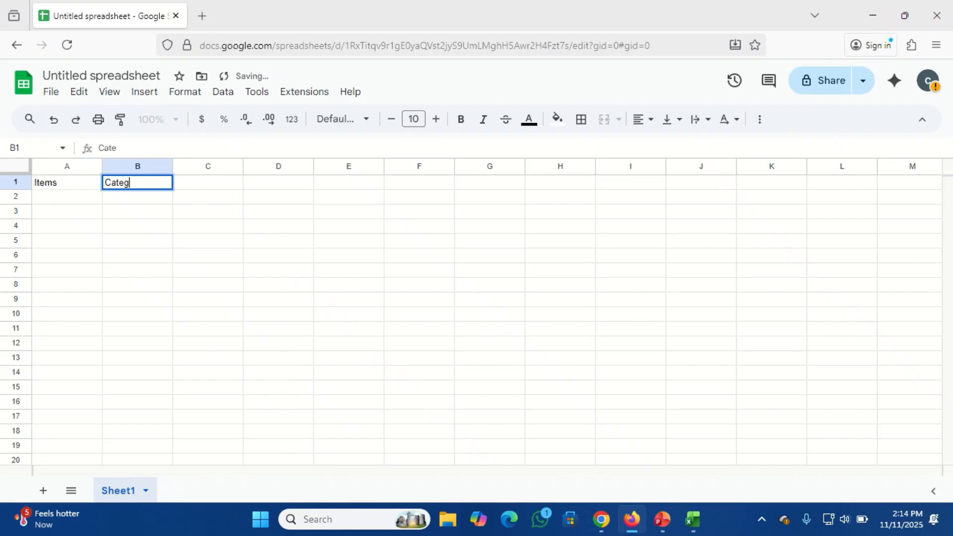
{"action": "type", "text": "ories"}
{"action": "key", "text": "Tab"}
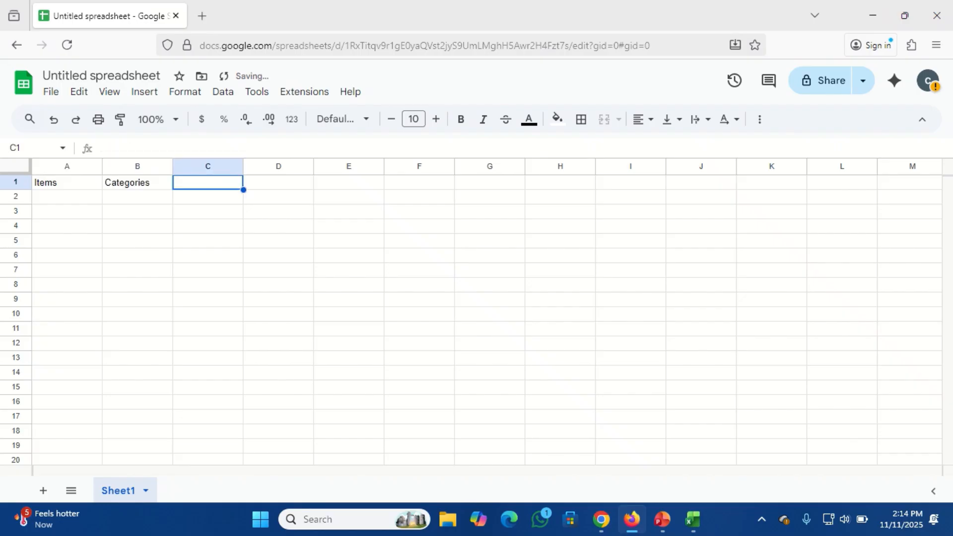
Enter the header "Projected Amount" in cell C1
{"action": "type", "text": "Proje"}
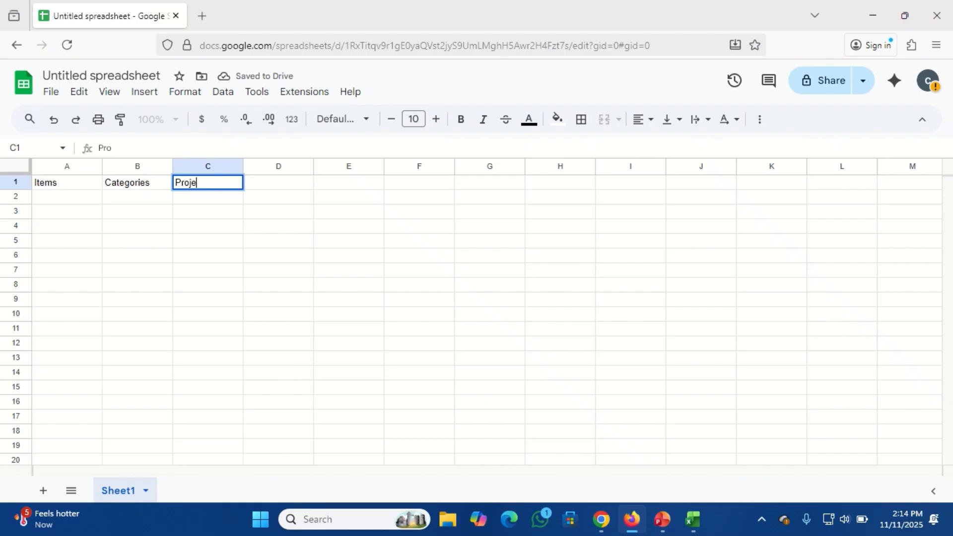
{"action": "type", "text": "cted Amou"}
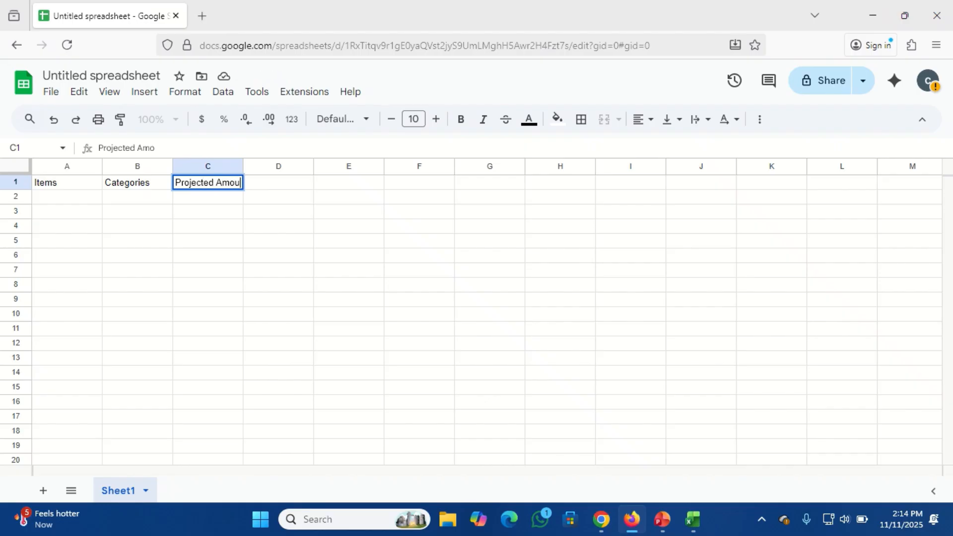
{"action": "type", "text": "nt"}
{"action": "key", "text": "Tab"}
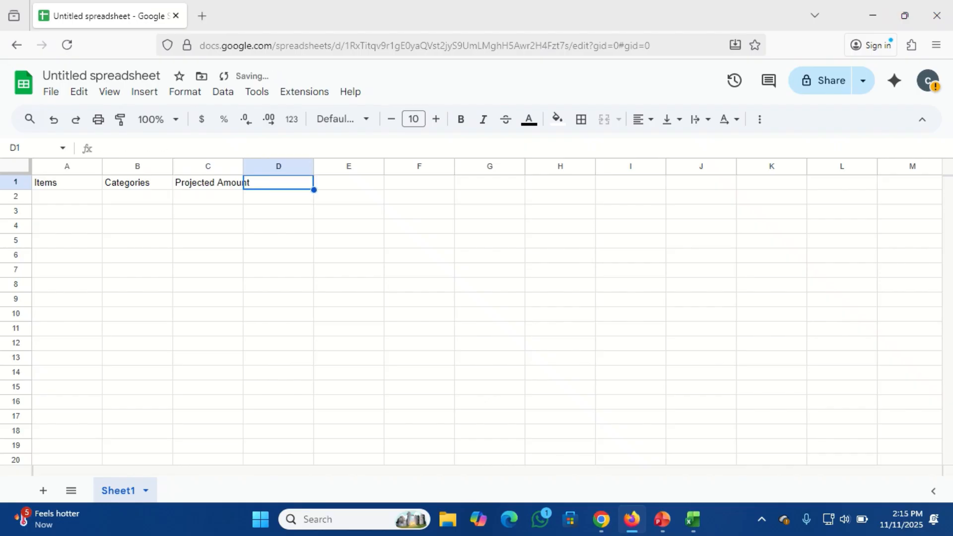
Enter the headers "Actual Amount" in D1 and "Difference" in E1 of the Google Sheets spreadsheet
{"action": "type", "text": "Actu"}
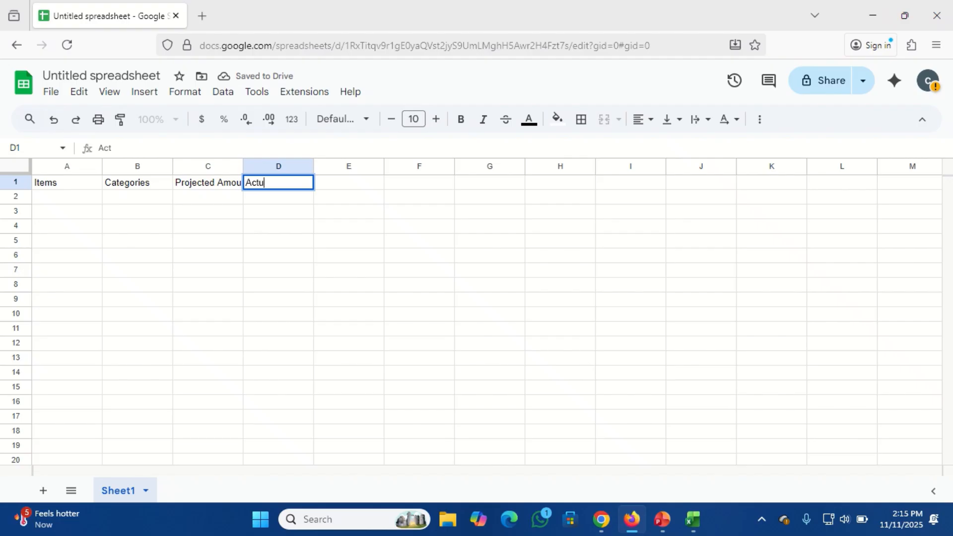
{"action": "type", "text": "al Amount"}
{"action": "key", "text": "Tab"}
{"action": "type", "text": "D"}
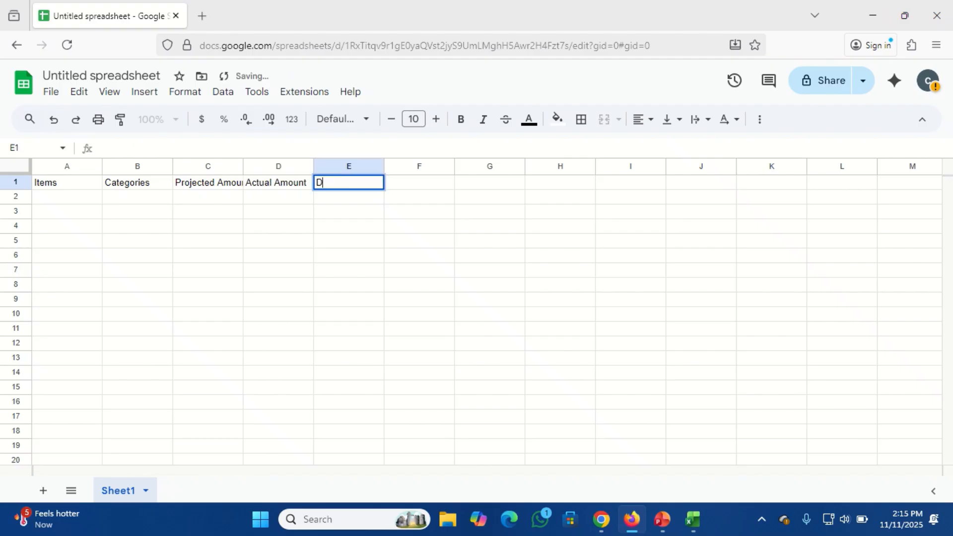
{"action": "type", "text": "ifference"}
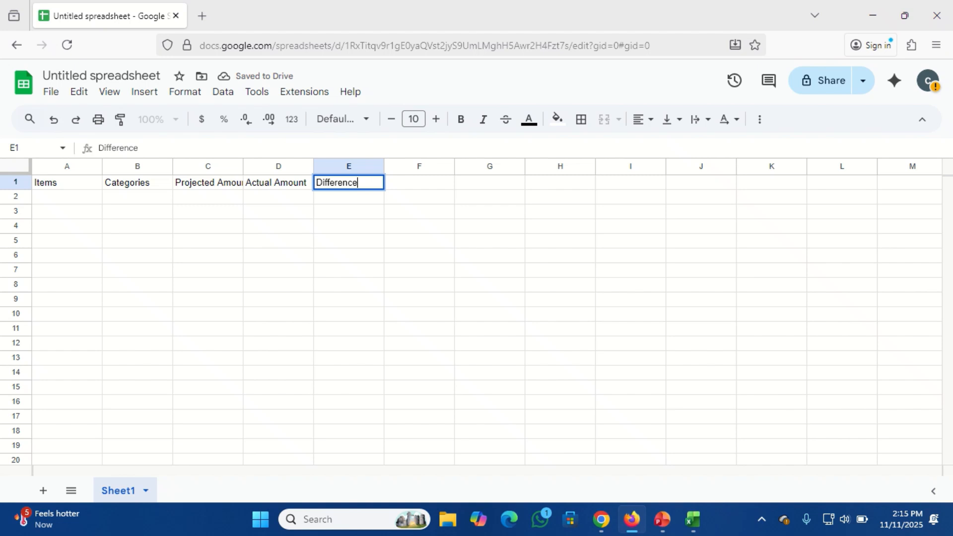
{"action": "key", "text": "Return"}
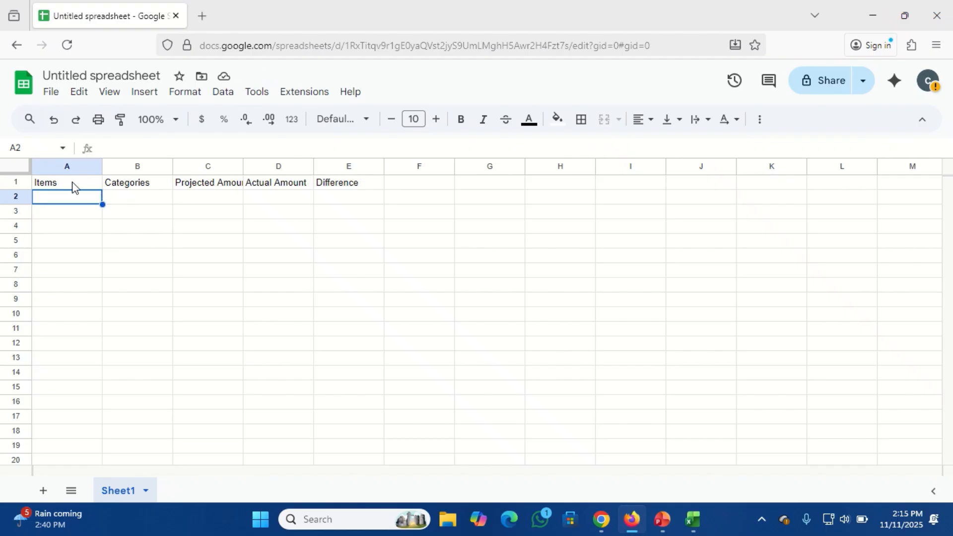
Make the headers in A1:E1 bold, and switch to the Excel workbook to bold its A1:E1 headers as well
{"action": "left_click_drag", "start_coordinate": [57, 186], "coordinate": [330, 188]}
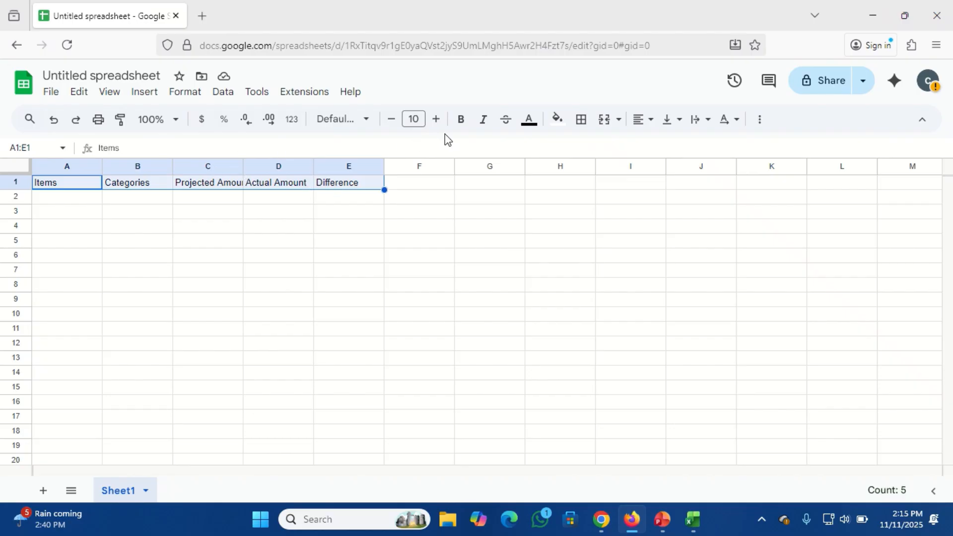
{"action": "left_click", "coordinate": [461, 122]}
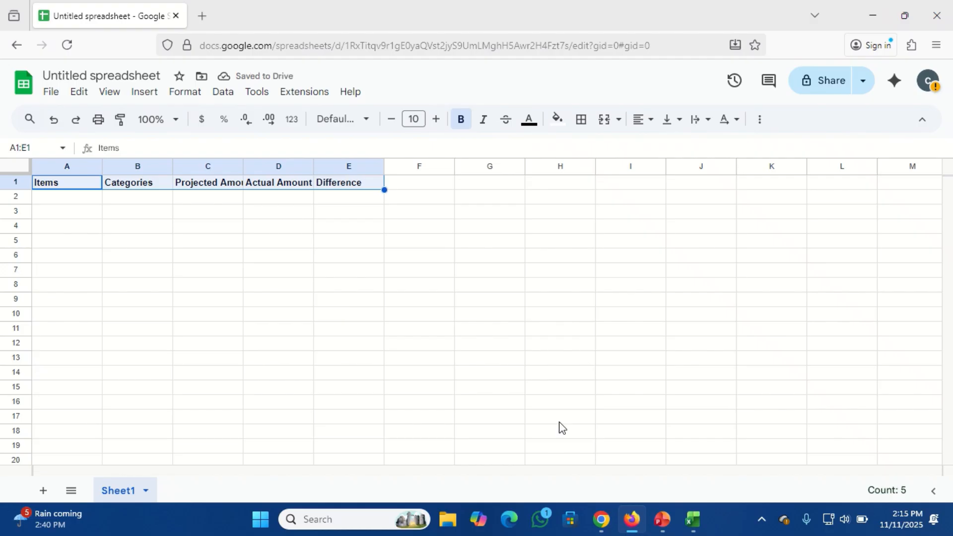
{"action": "left_click", "coordinate": [698, 524]}
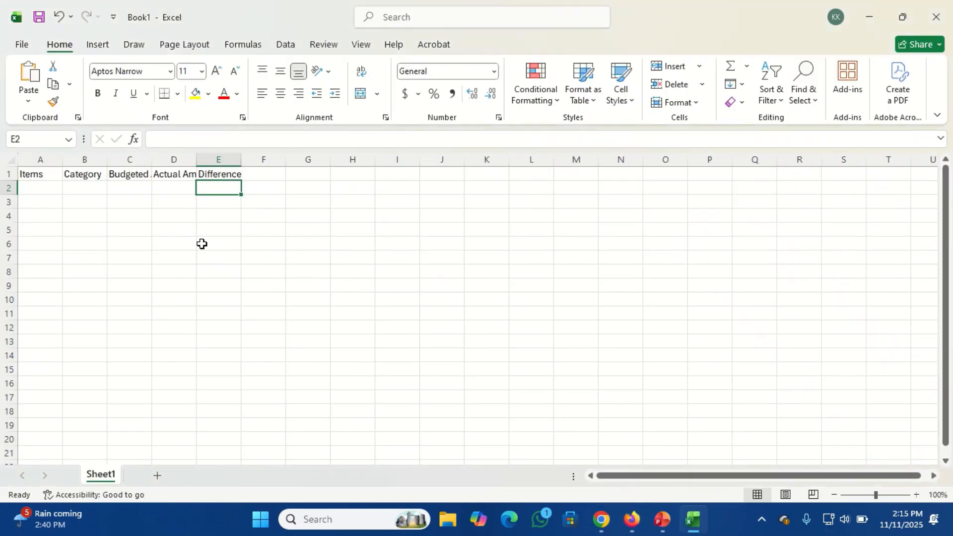
{"action": "left_click_drag", "start_coordinate": [36, 173], "coordinate": [234, 177]}
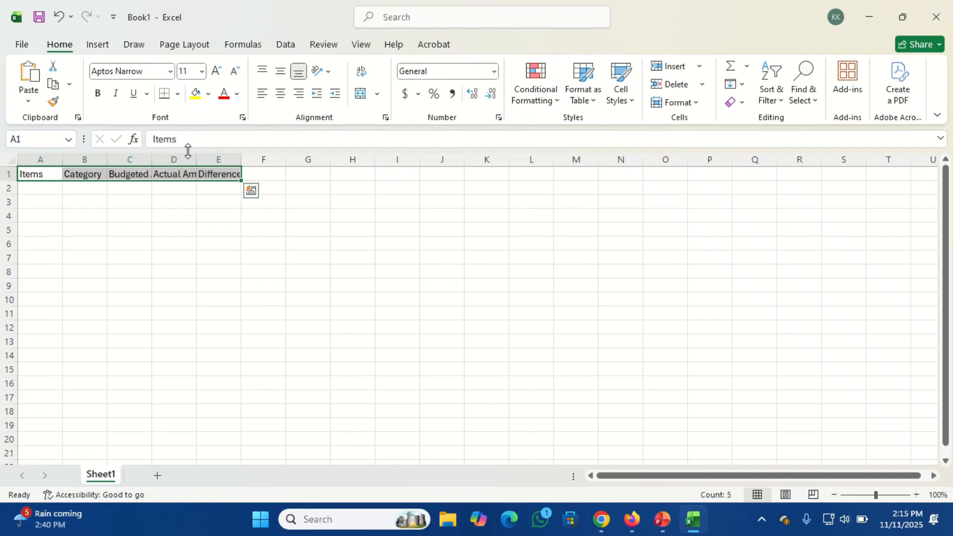
{"action": "left_click", "coordinate": [99, 93]}
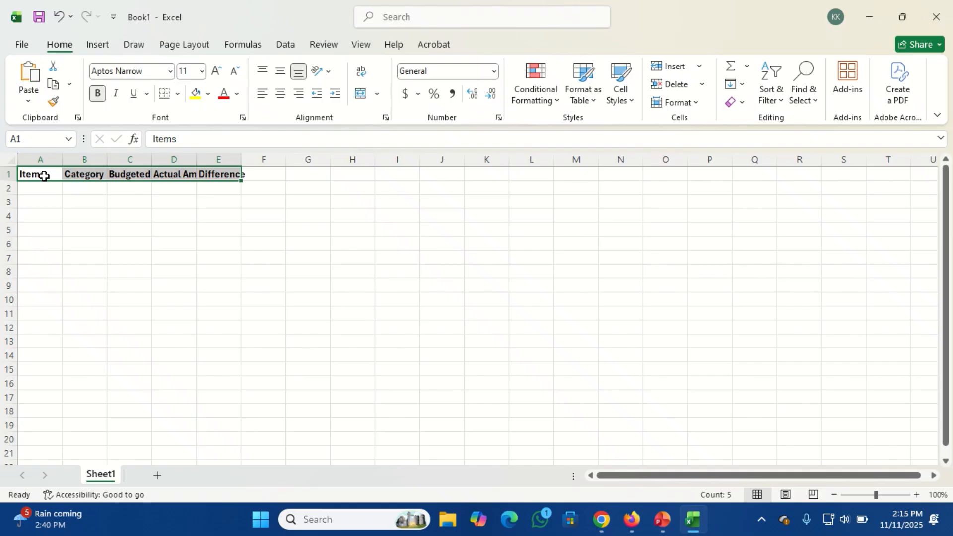
Widen the Items and Category columns to about twice their width, and check Page Break Preview before returning to Normal view
{"action": "left_click", "coordinate": [44, 175]}
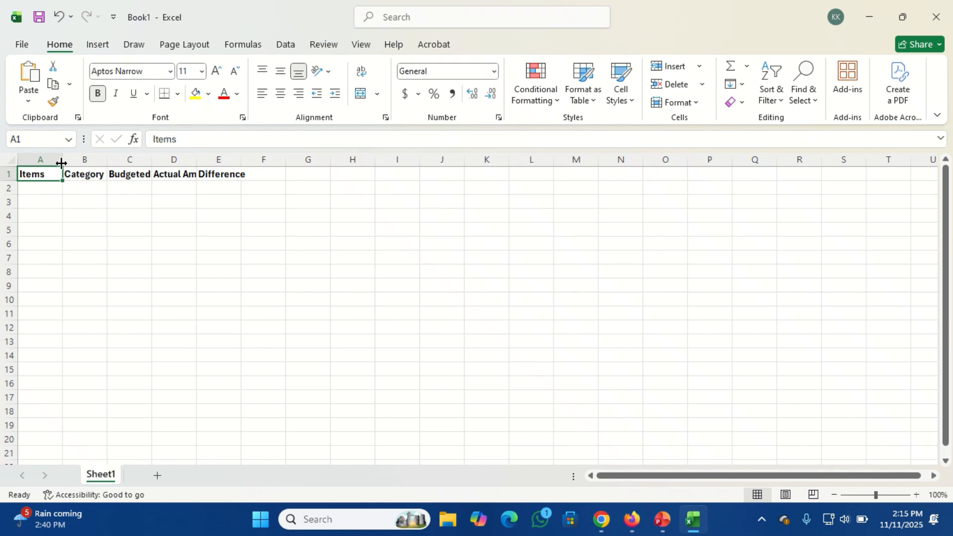
{"action": "left_click_drag", "start_coordinate": [61, 163], "coordinate": [104, 167]}
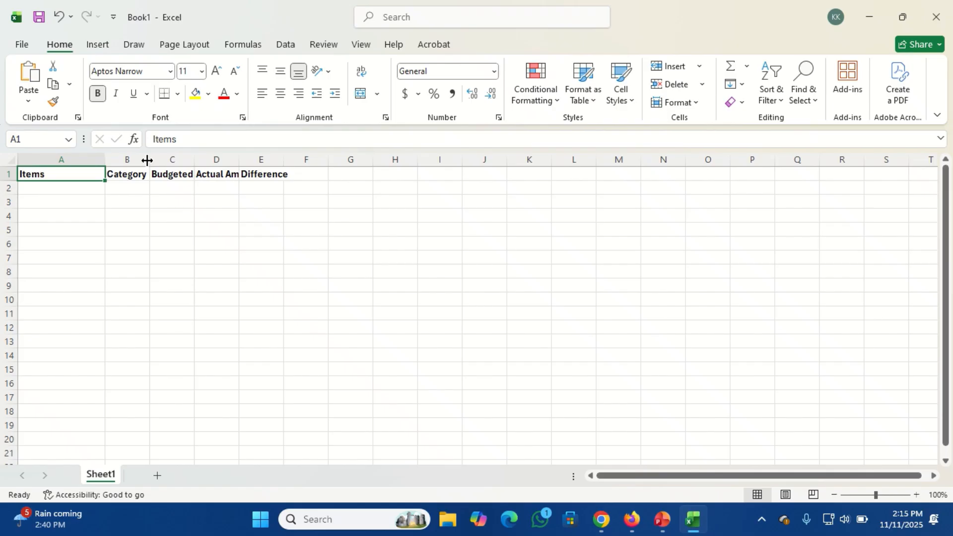
{"action": "left_click_drag", "start_coordinate": [147, 160], "coordinate": [186, 161]}
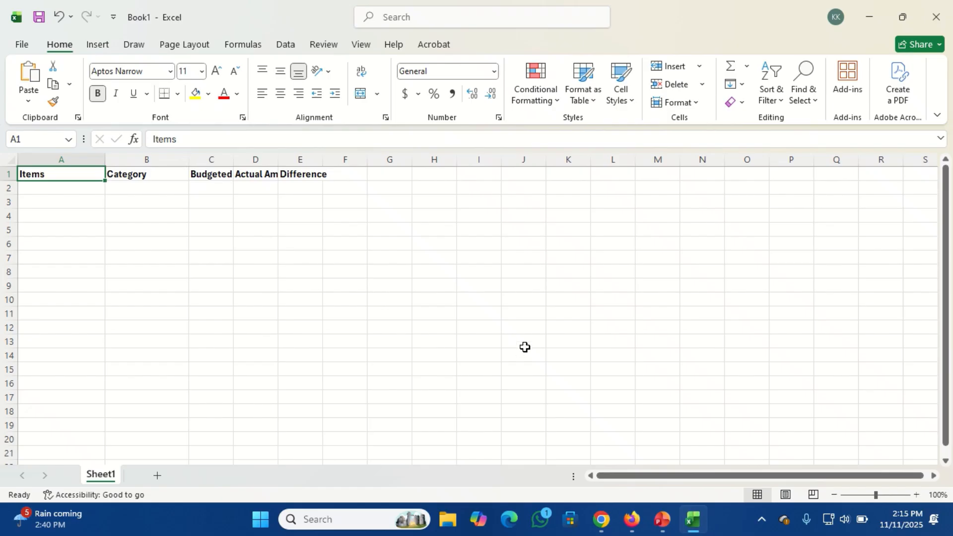
{"action": "left_click", "coordinate": [814, 496]}
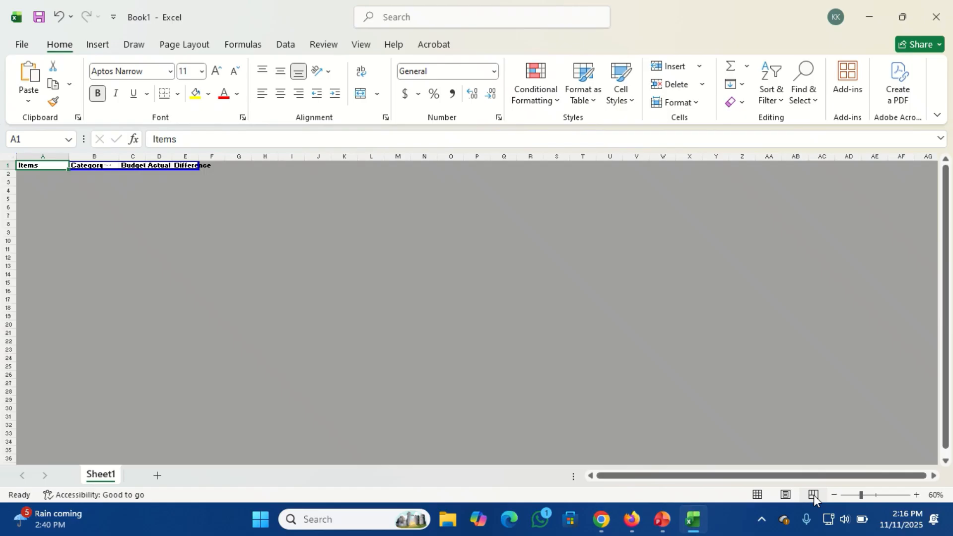
{"action": "left_click", "coordinate": [756, 496]}
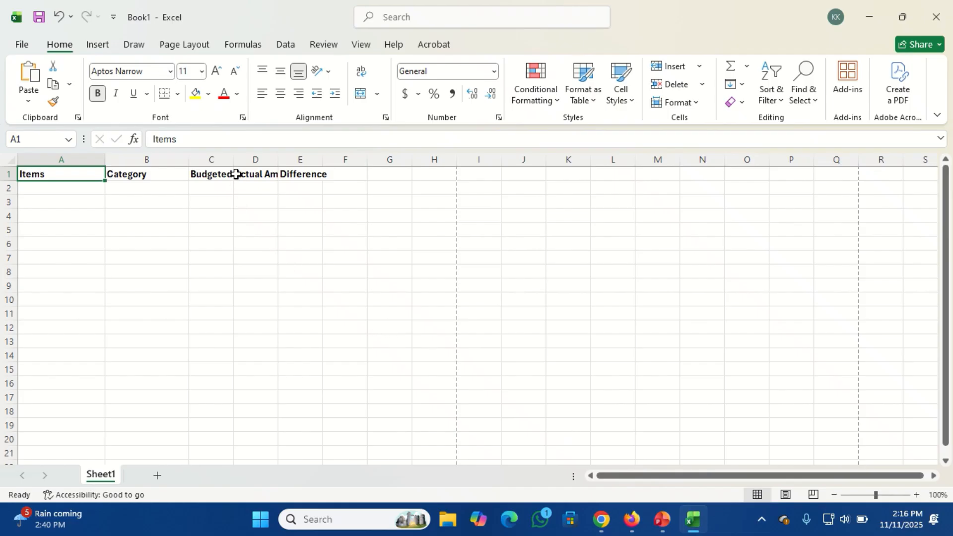
Widen the Budgeted Amount, Actual Amount and Difference columns to about the same width as the Items and Category columns
{"action": "left_click_drag", "start_coordinate": [232, 156], "coordinate": [272, 157]}
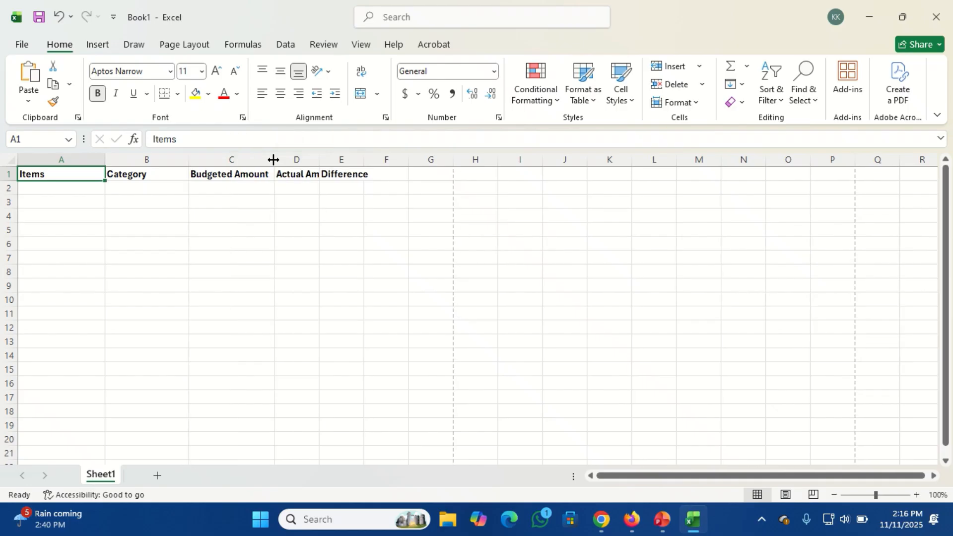
{"action": "left_click", "coordinate": [451, 207]}
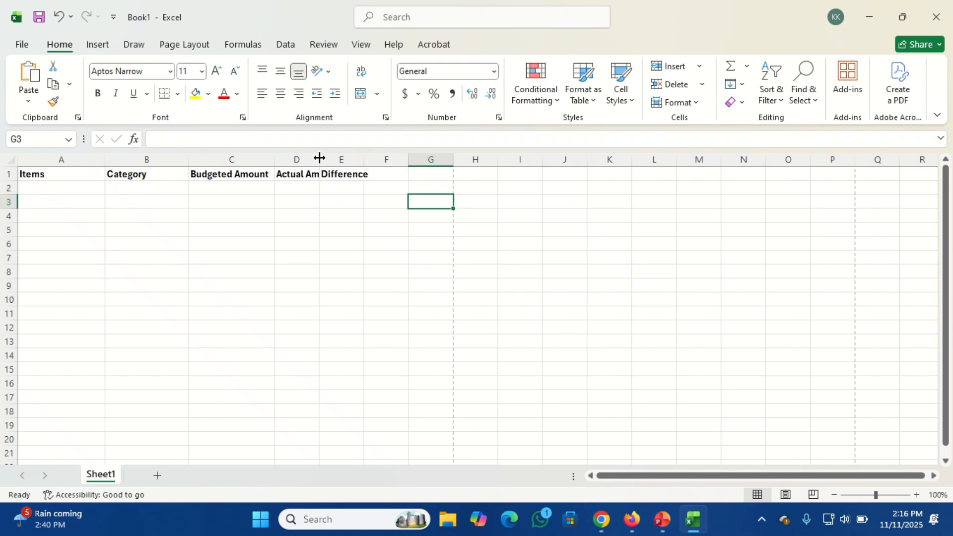
{"action": "left_click_drag", "start_coordinate": [320, 158], "coordinate": [444, 162]}
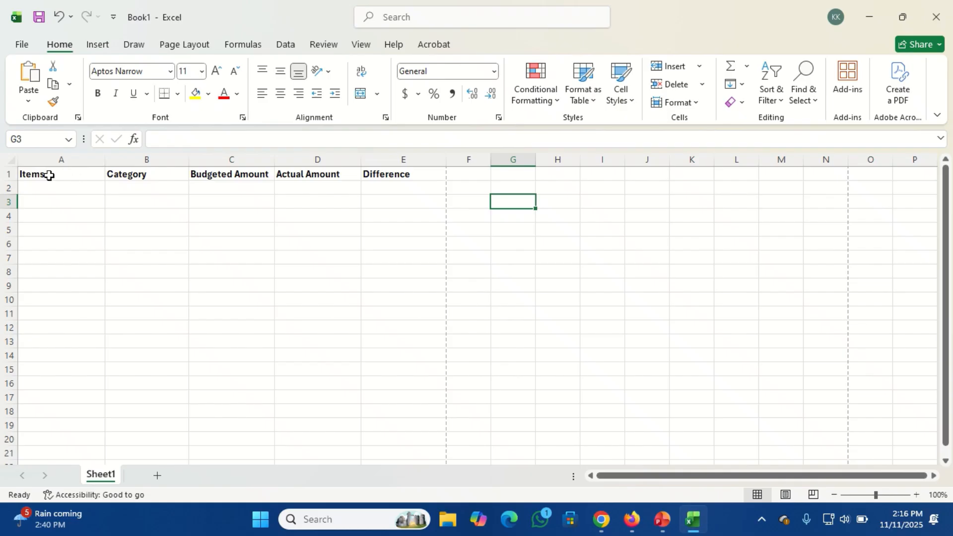
Increase the font size of the headers in A1:E1 to 14
{"action": "left_click_drag", "start_coordinate": [49, 175], "coordinate": [176, 181]}
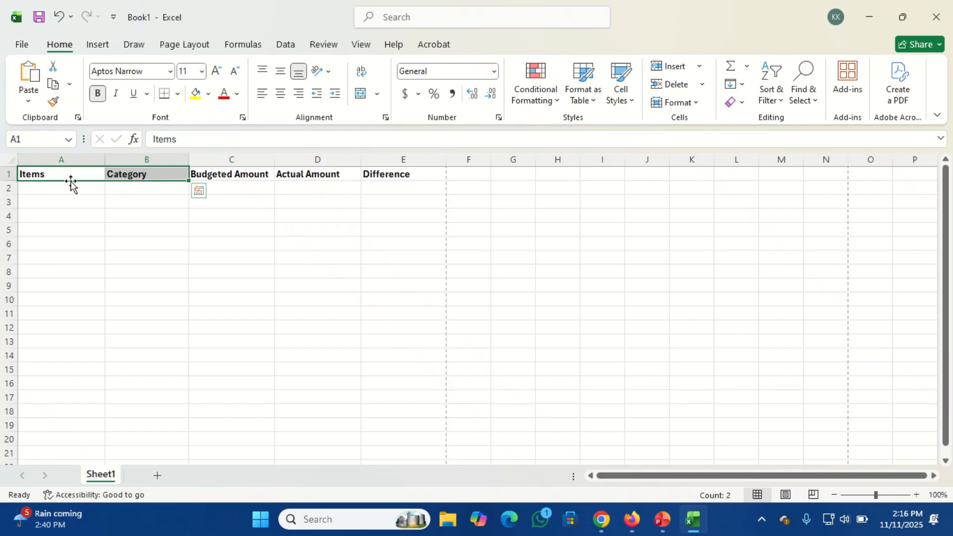
{"action": "left_click_drag", "start_coordinate": [57, 175], "coordinate": [372, 173]}
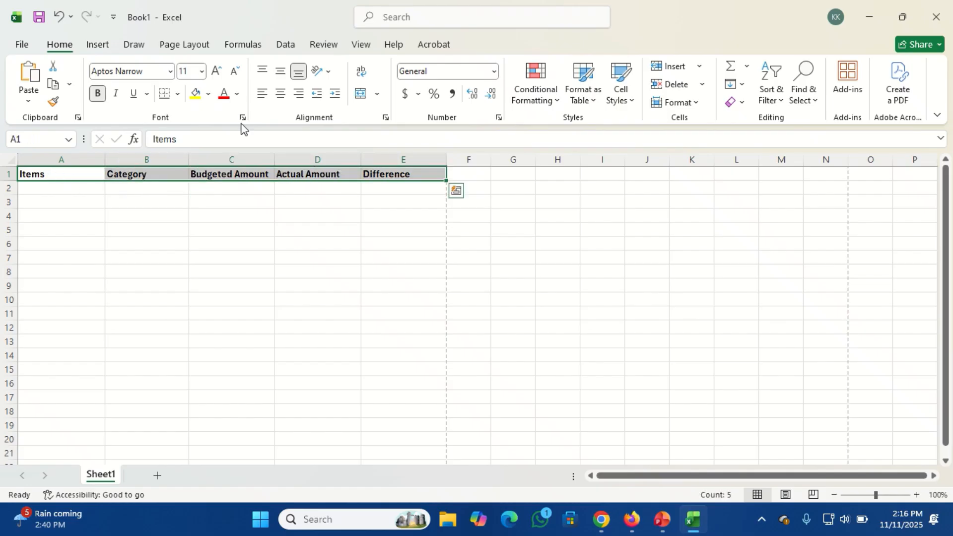
{"action": "left_click", "coordinate": [219, 73]}
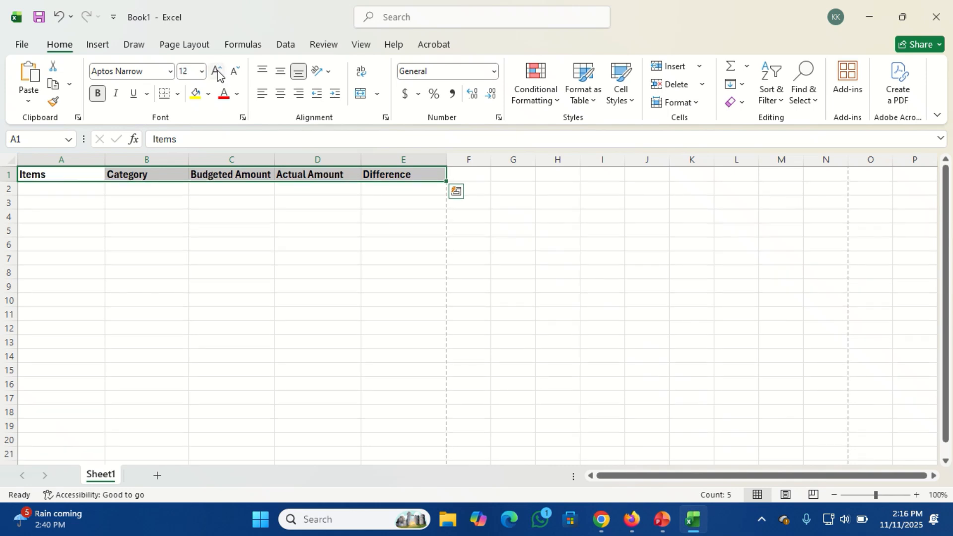
{"action": "left_click", "coordinate": [219, 74]}
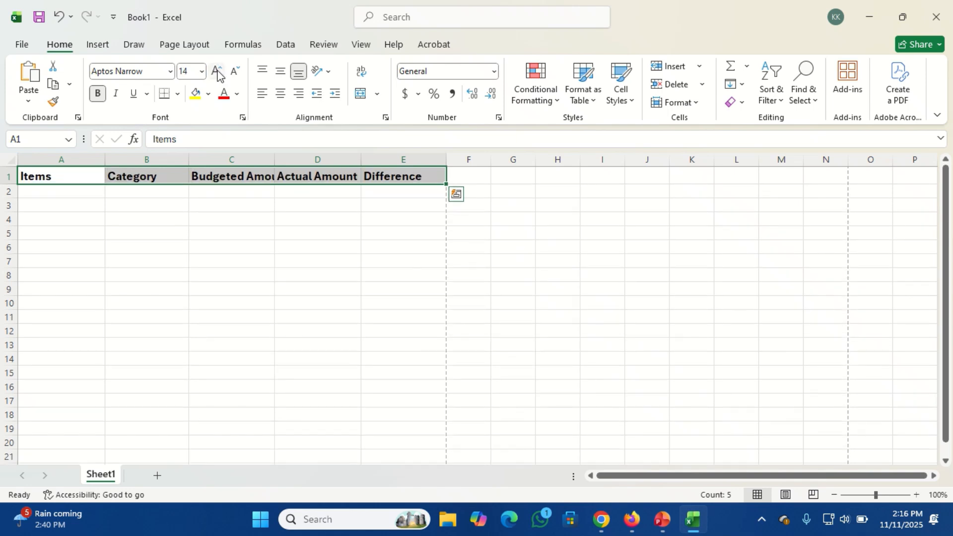
Wrap the text of the Budgeted Amount and Actual Amount headers in C1:D1
{"action": "left_click", "coordinate": [222, 178]}
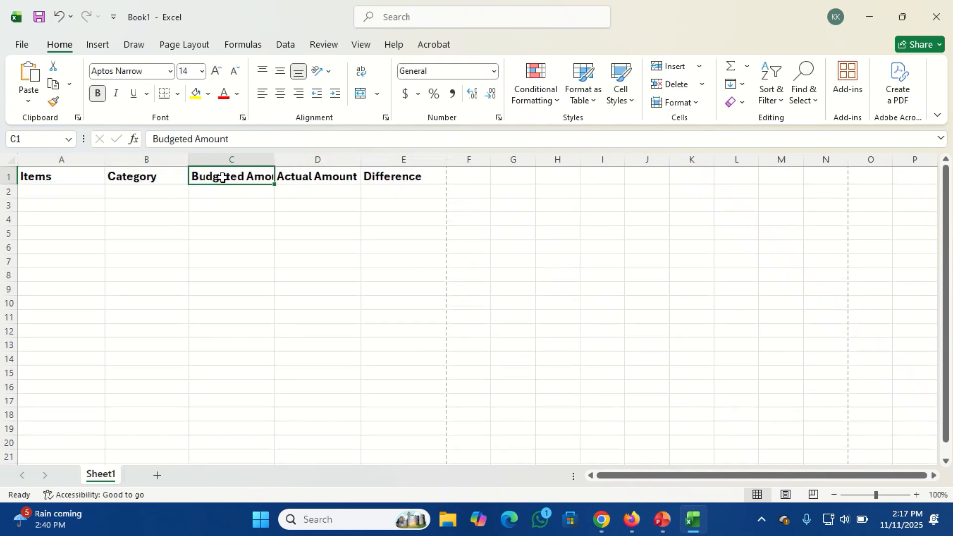
{"action": "key", "text": "shift+Right"}
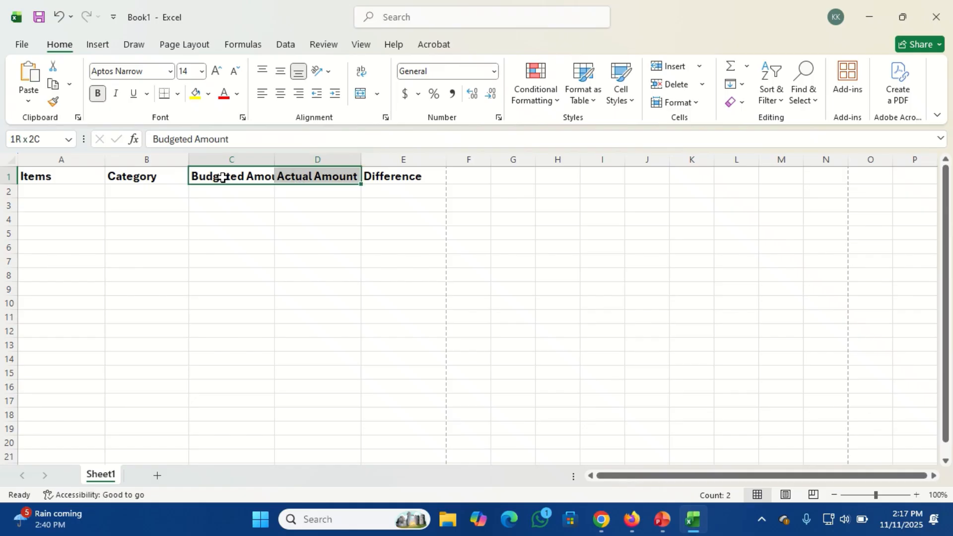
{"action": "left_click", "coordinate": [361, 74]}
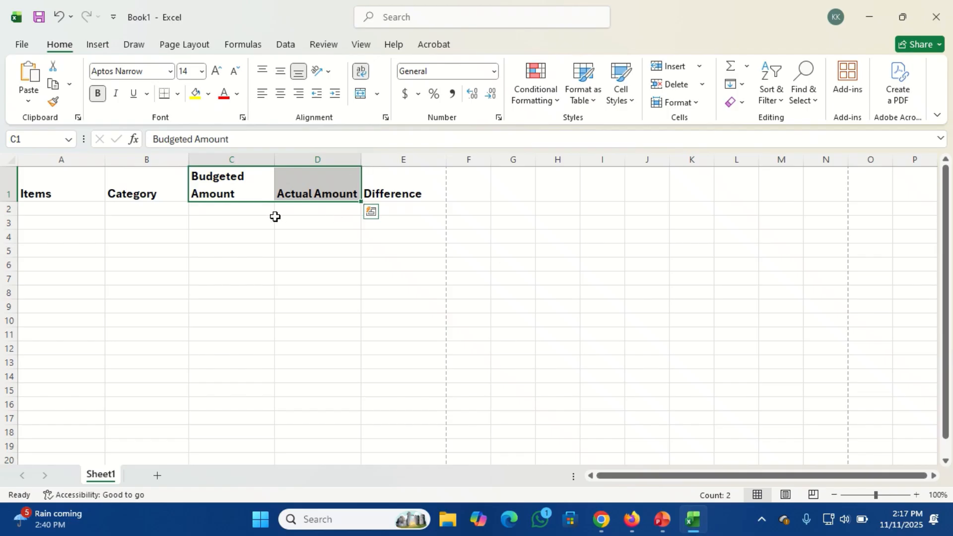
{"action": "left_click", "coordinate": [187, 211]}
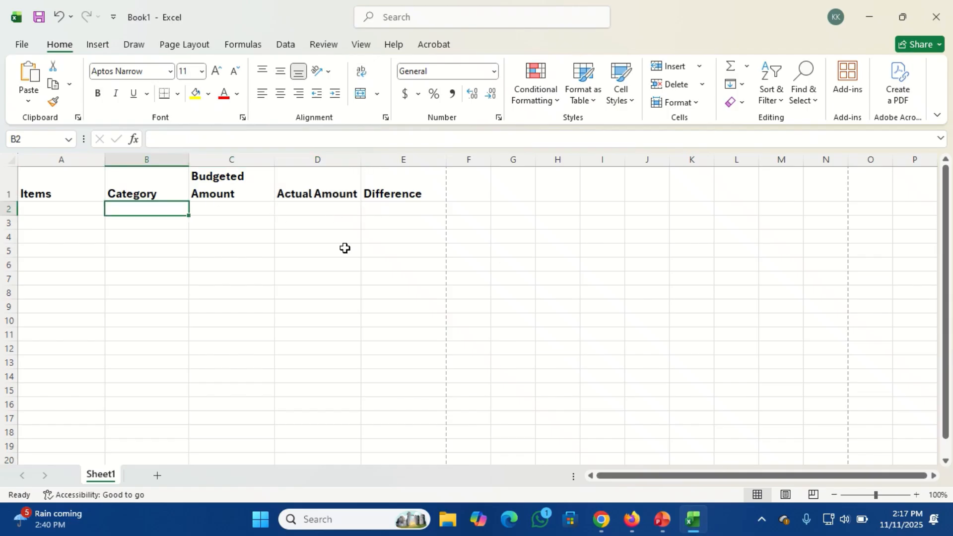
Switch to the Google Sheets spreadsheet and increase the font size of the headers in A1:E1 to 12
{"action": "left_click", "coordinate": [629, 521]}
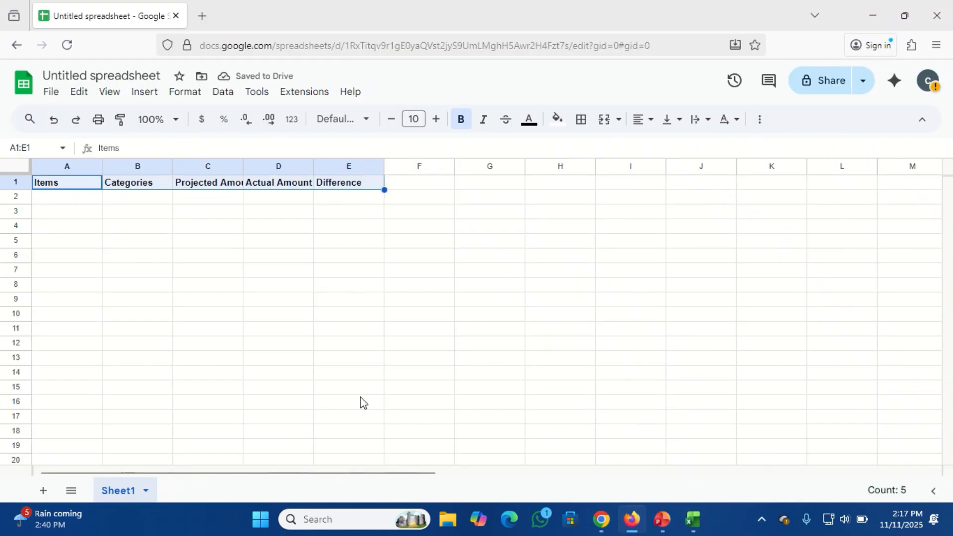
{"action": "left_click", "coordinate": [437, 120]}
{"action": "left_click", "coordinate": [437, 120]}
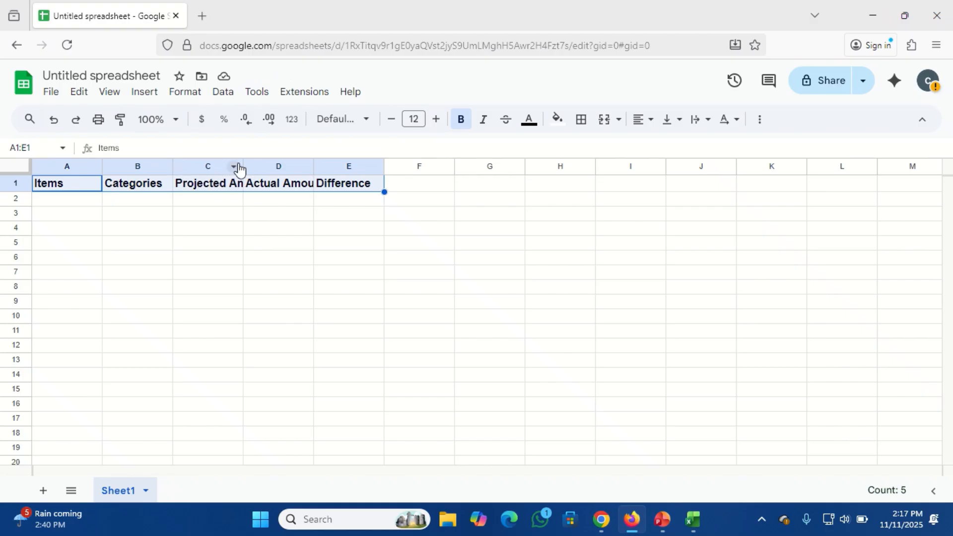
Widen the Projected Amount and Actual Amount columns to fit their full header text
{"action": "left_click_drag", "start_coordinate": [242, 165], "coordinate": [261, 164]}
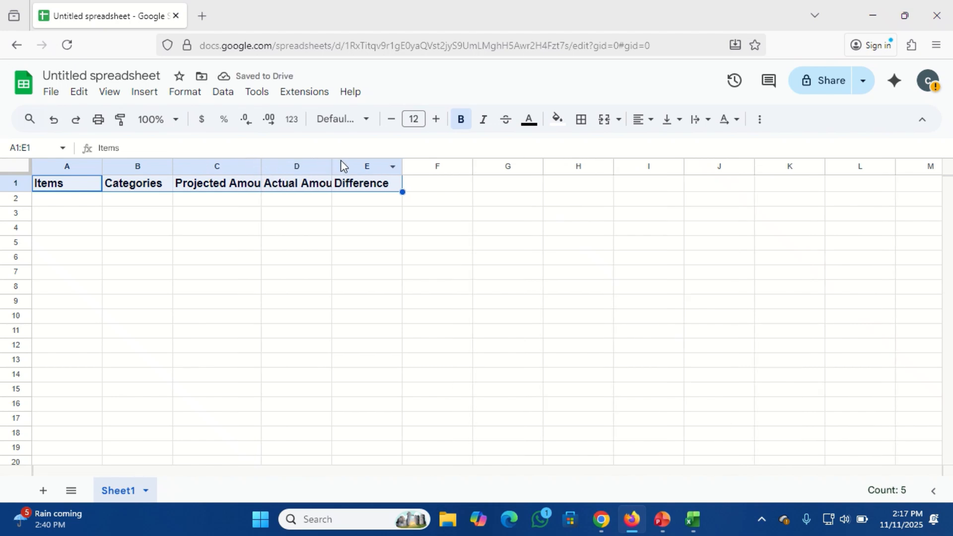
{"action": "left_click", "coordinate": [249, 190]}
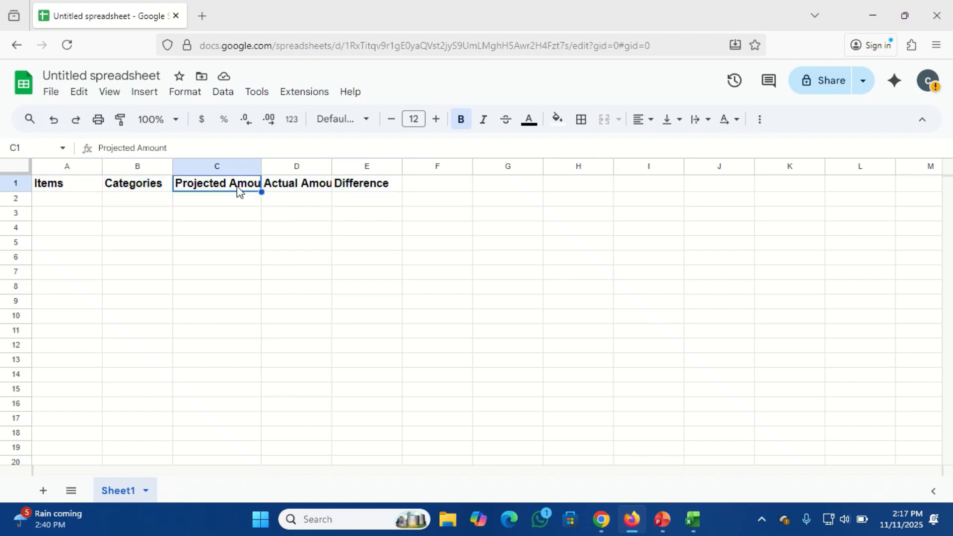
{"action": "double_click", "coordinate": [261, 168]}
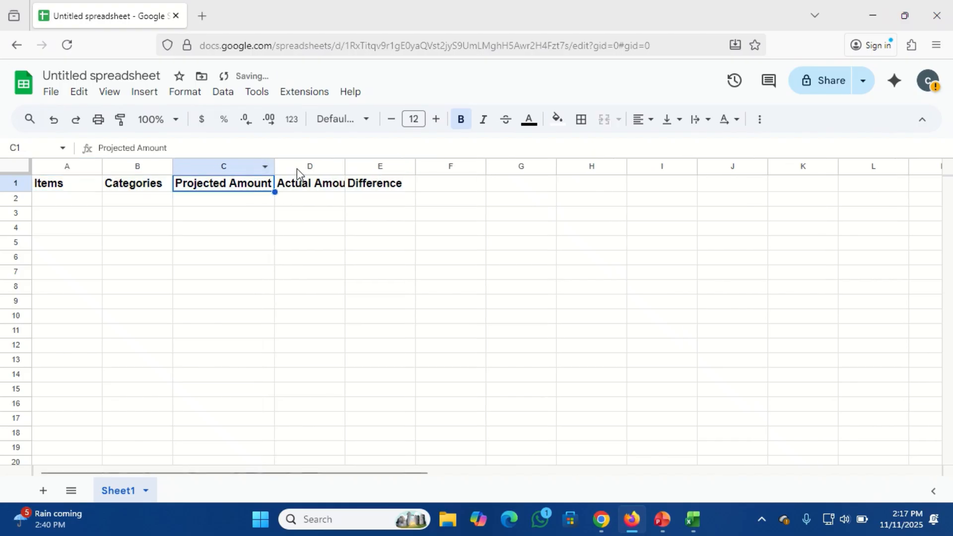
{"action": "double_click", "coordinate": [344, 166]}
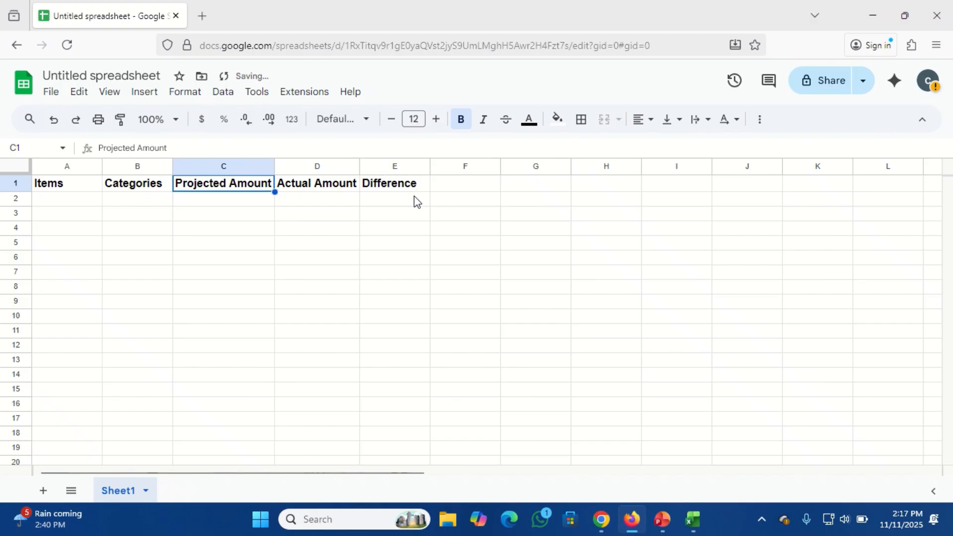
{"action": "left_click", "coordinate": [201, 215]}
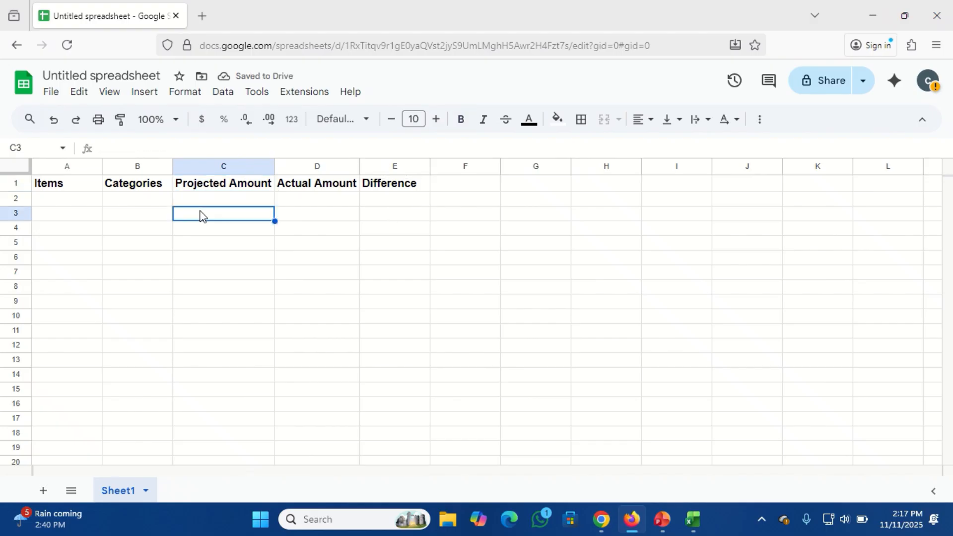
{"action": "left_click", "coordinate": [69, 199]}
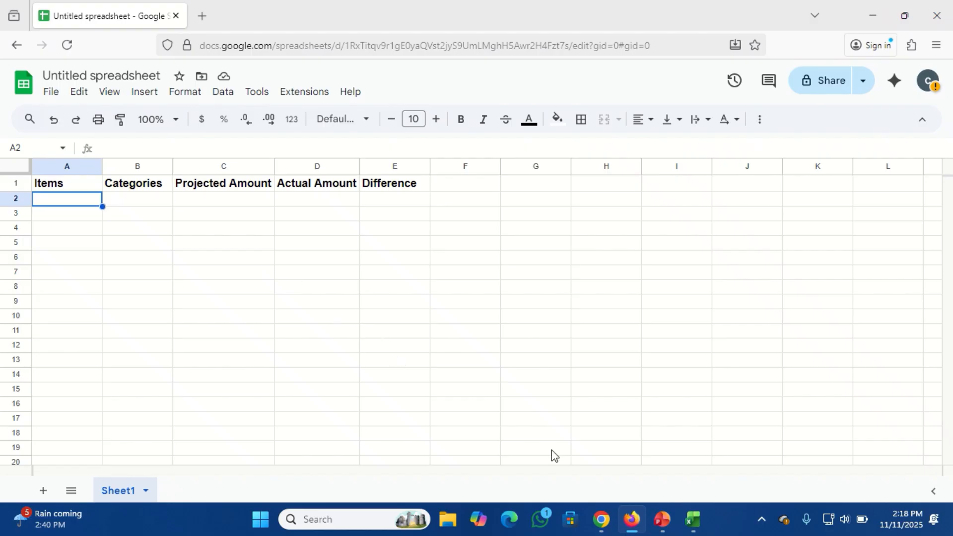
Switch to the Excel workbook and review the headers in A1:E1
{"action": "left_click", "coordinate": [692, 520]}
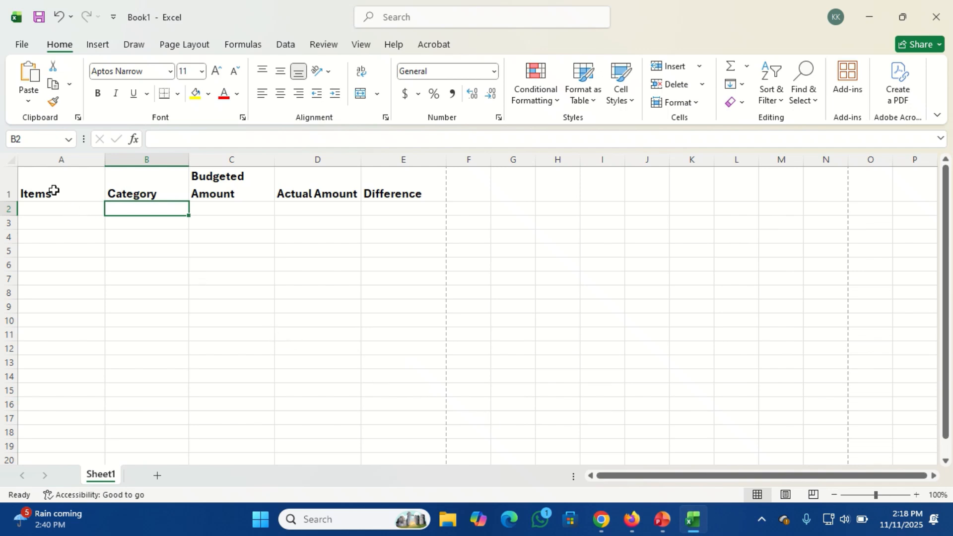
{"action": "left_click_drag", "start_coordinate": [52, 188], "coordinate": [381, 190]}
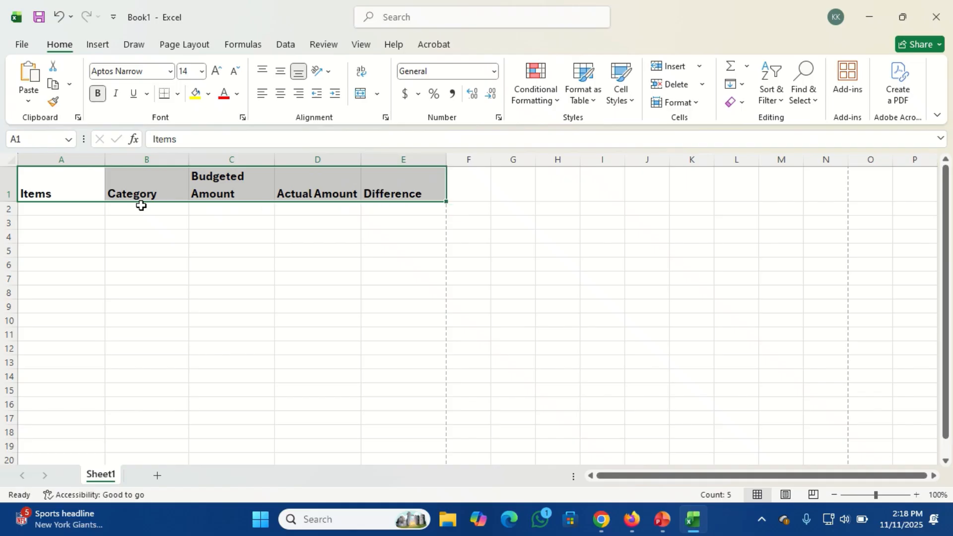
{"action": "left_click", "coordinate": [69, 213]}
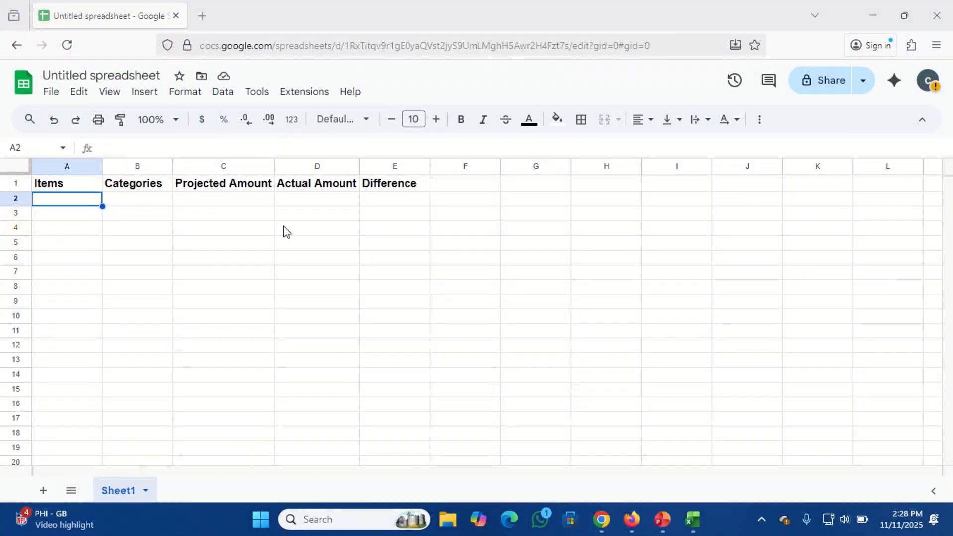
Return to Google Sheets and review the headers from Items to Difference one by one in row 1
{"action": "left_click", "coordinate": [284, 230]}
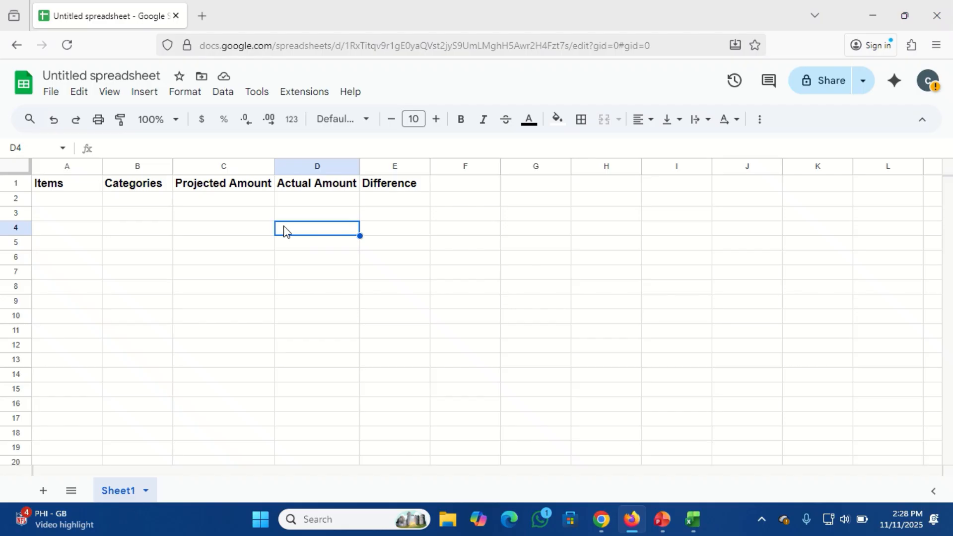
{"action": "left_click", "coordinate": [219, 186]}
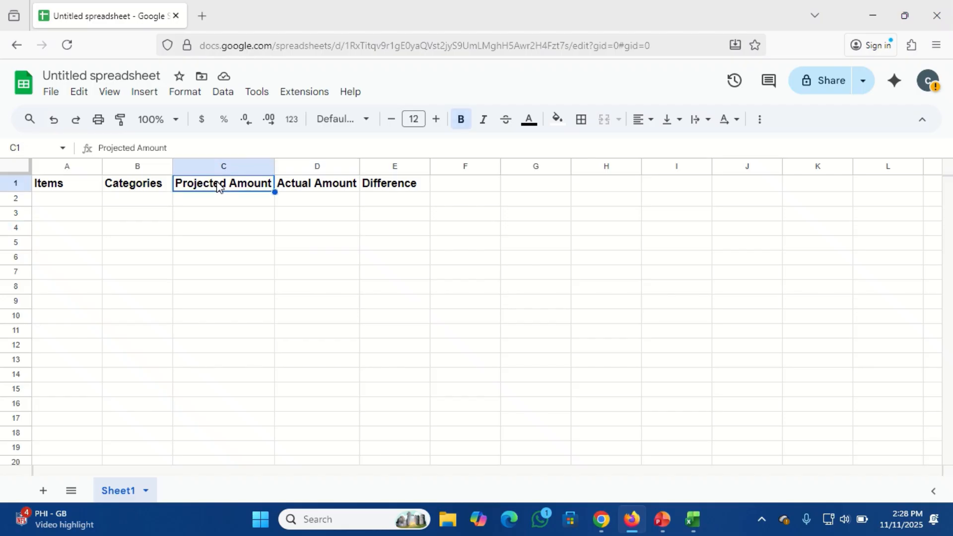
{"action": "left_click", "coordinate": [301, 185]}
{"action": "left_click", "coordinate": [376, 187]}
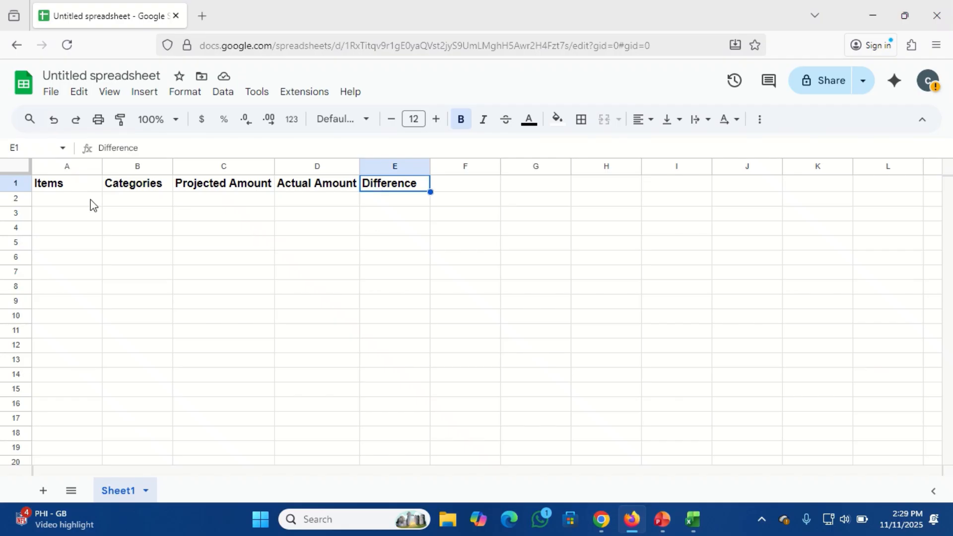
{"action": "left_click", "coordinate": [58, 186]}
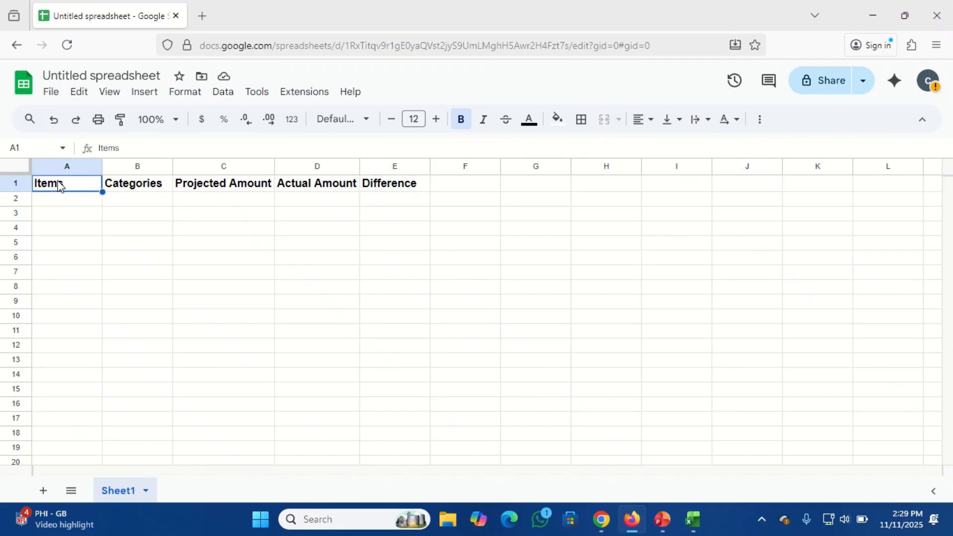
{"action": "left_click", "coordinate": [151, 187]}
{"action": "left_click", "coordinate": [251, 187]}
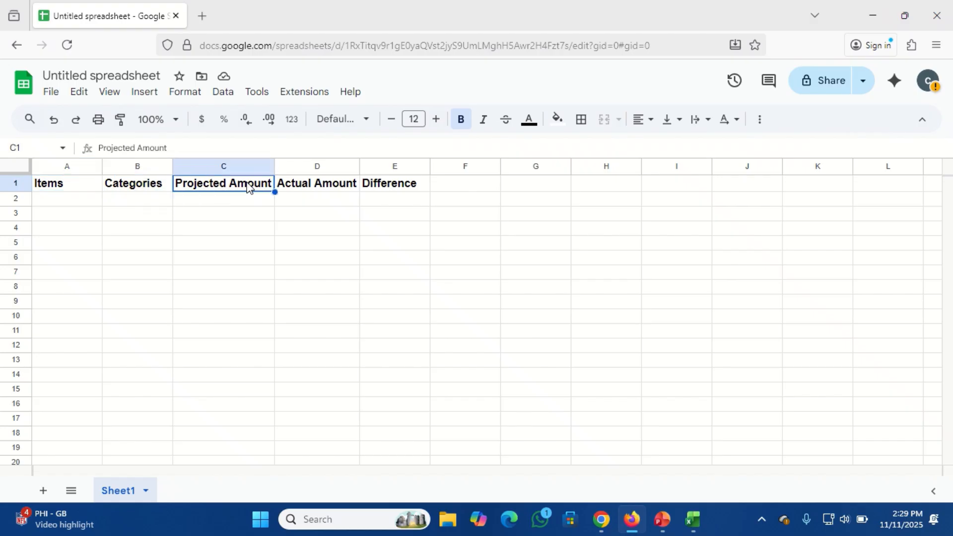
{"action": "left_click", "coordinate": [320, 187]}
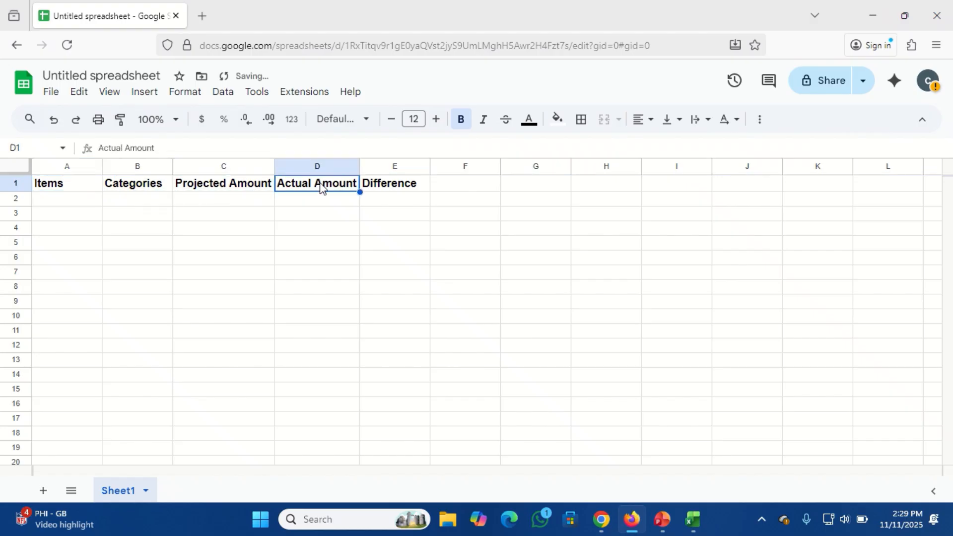
{"action": "left_click", "coordinate": [386, 187]}
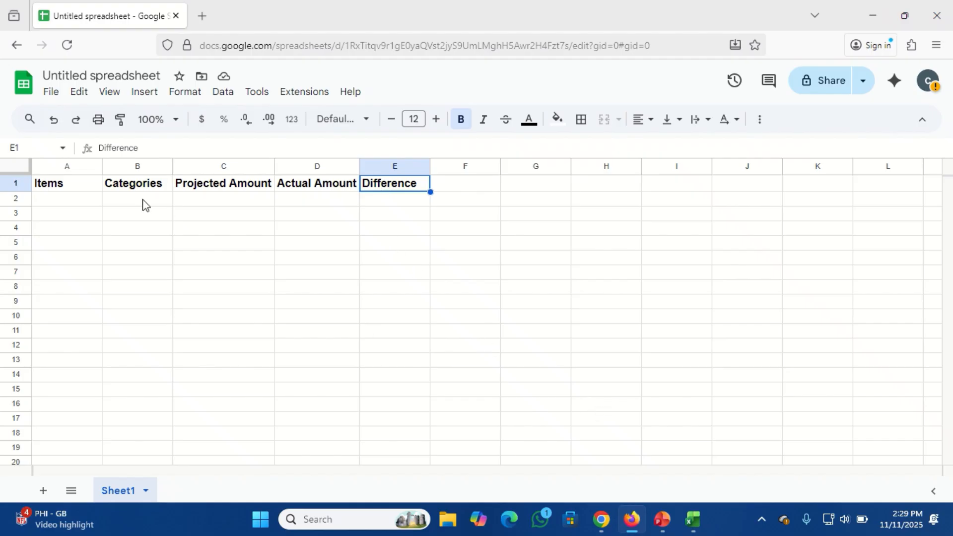
{"action": "left_click", "coordinate": [89, 191]}
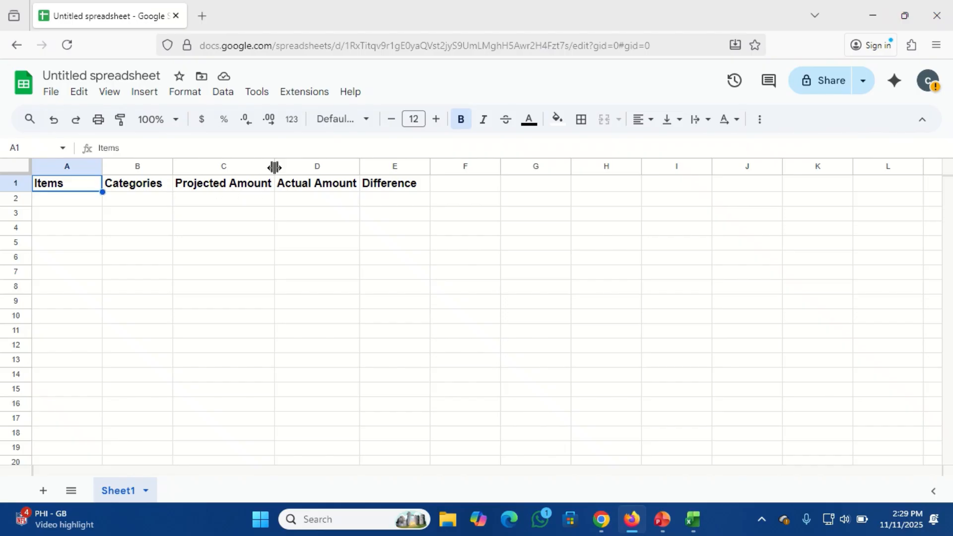
Narrow the Projected Amount column slightly and wrap the headers in C1:D1, leaving the Actual Amount column just wide enough for one line
{"action": "left_click_drag", "start_coordinate": [275, 167], "coordinate": [265, 167]}
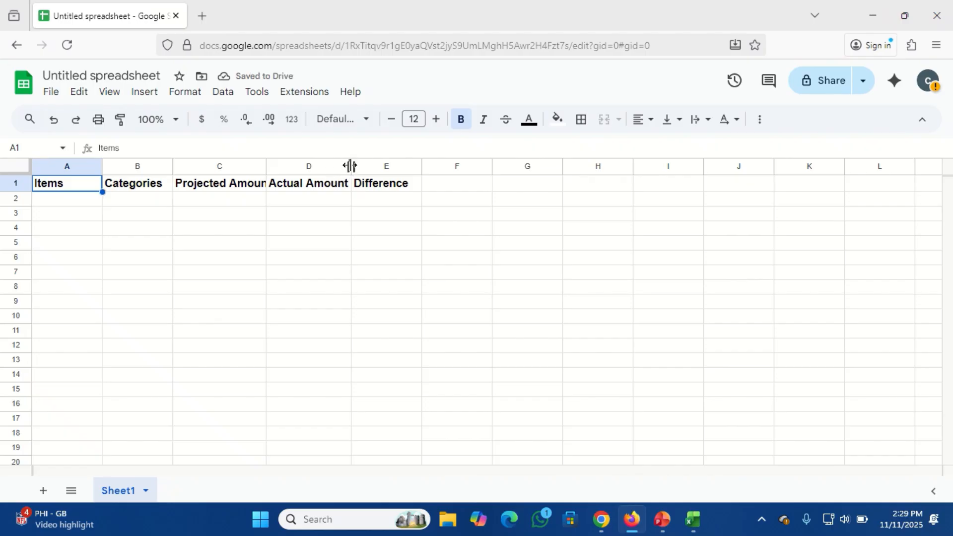
{"action": "left_click_drag", "start_coordinate": [350, 165], "coordinate": [341, 166]}
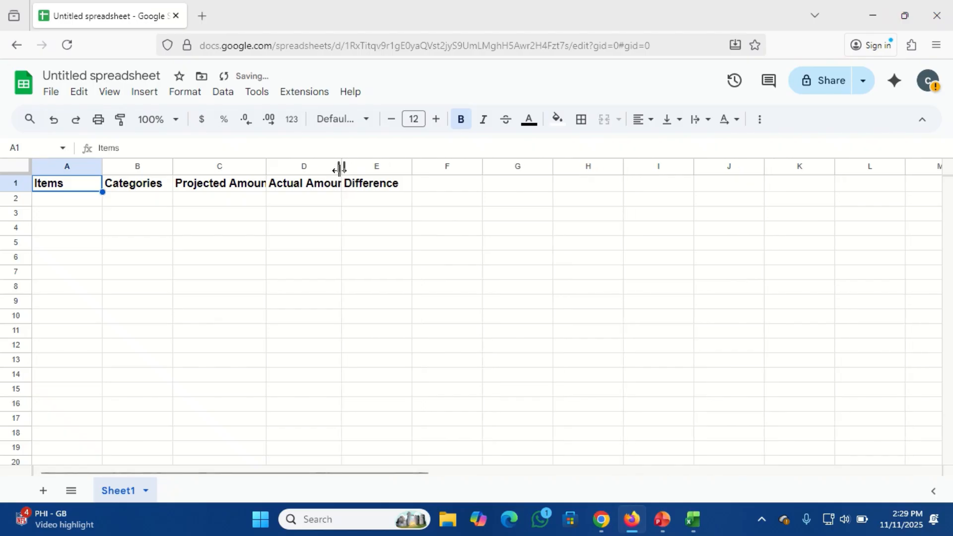
{"action": "left_click", "coordinate": [209, 185]}
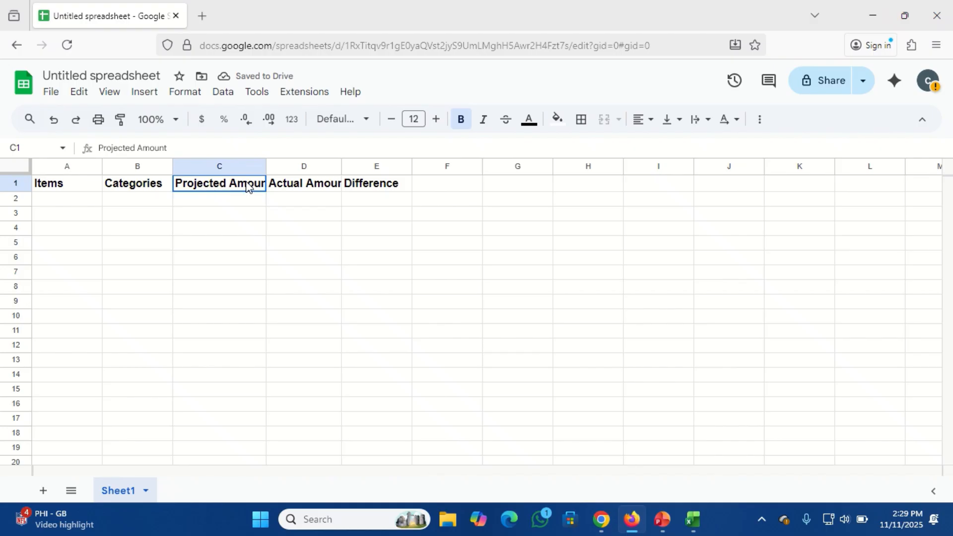
{"action": "left_click_drag", "start_coordinate": [248, 188], "coordinate": [283, 187]}
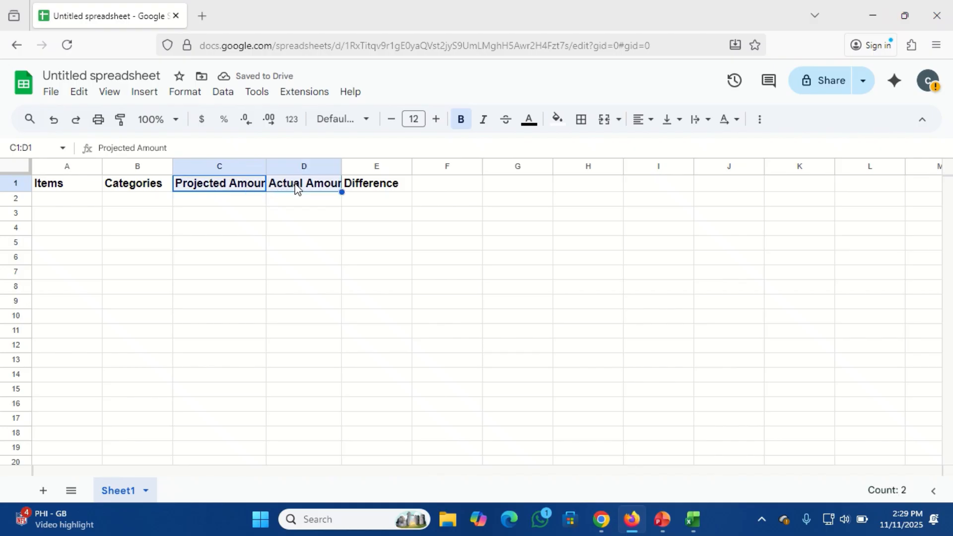
{"action": "left_click", "coordinate": [194, 98]}
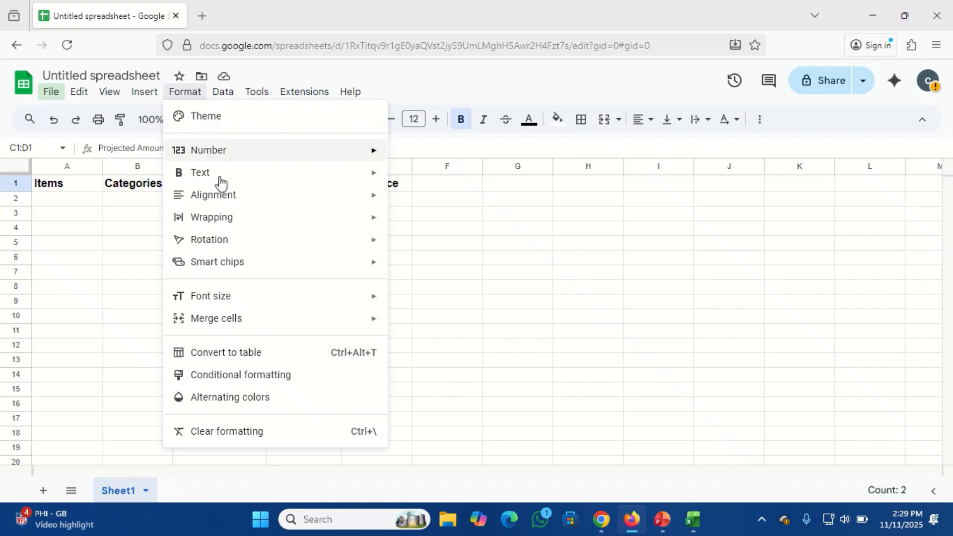
{"action": "mouse_move", "coordinate": [377, 217]}
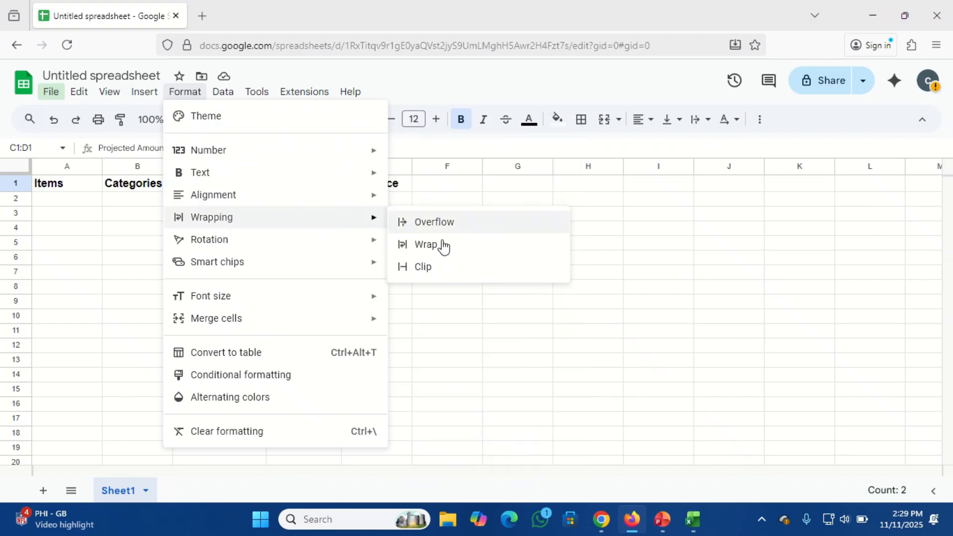
{"action": "left_click", "coordinate": [437, 246]}
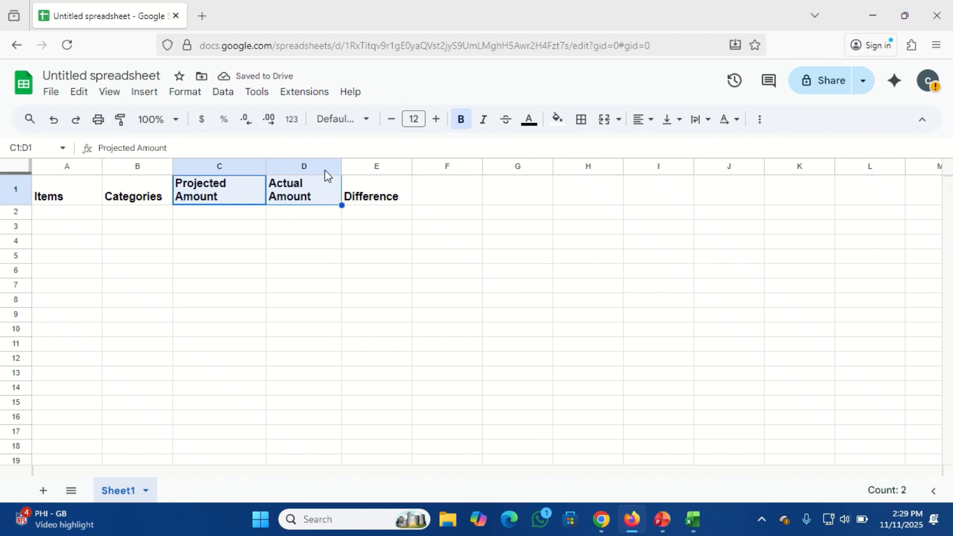
{"action": "left_click_drag", "start_coordinate": [340, 164], "coordinate": [350, 165]}
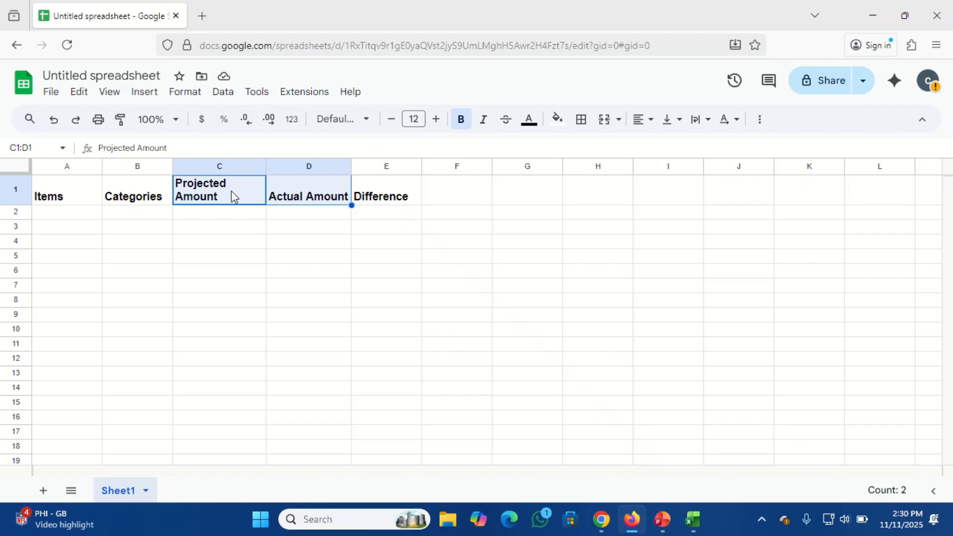
Apply the Nigerian Naira custom currency format to the Projected Amount and Actual Amount header cells C1:D1
{"action": "left_click", "coordinate": [192, 94]}
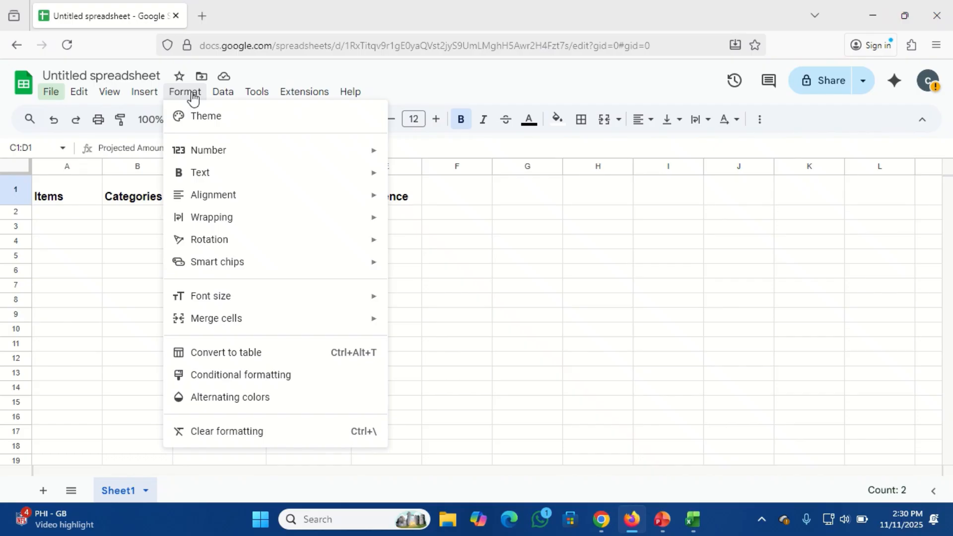
{"action": "mouse_move", "coordinate": [306, 151]}
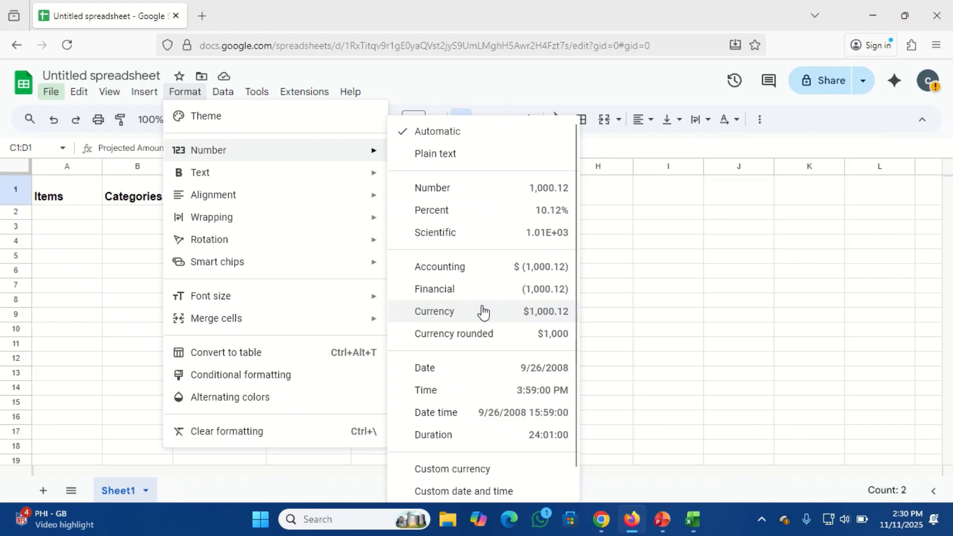
{"action": "left_click", "coordinate": [470, 470]}
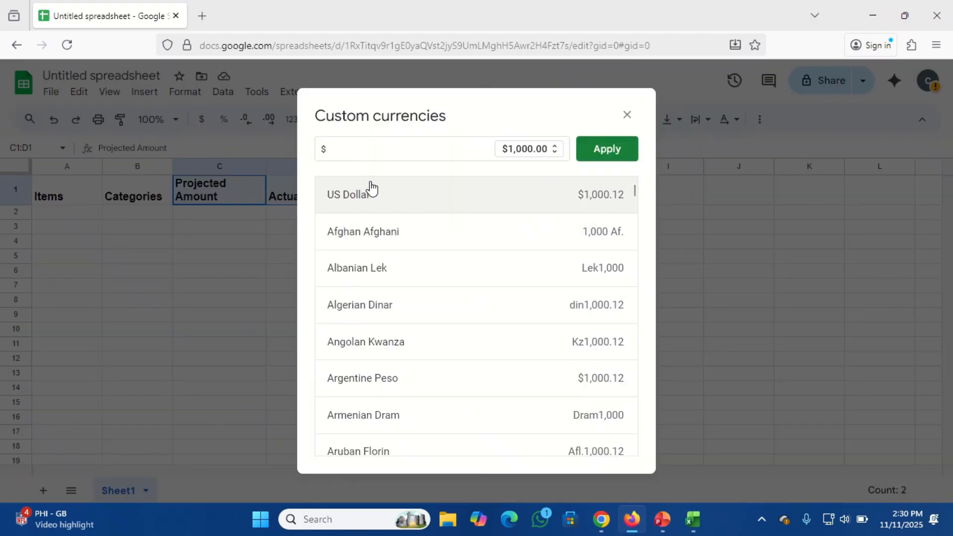
{"action": "left_click", "coordinate": [352, 150]}
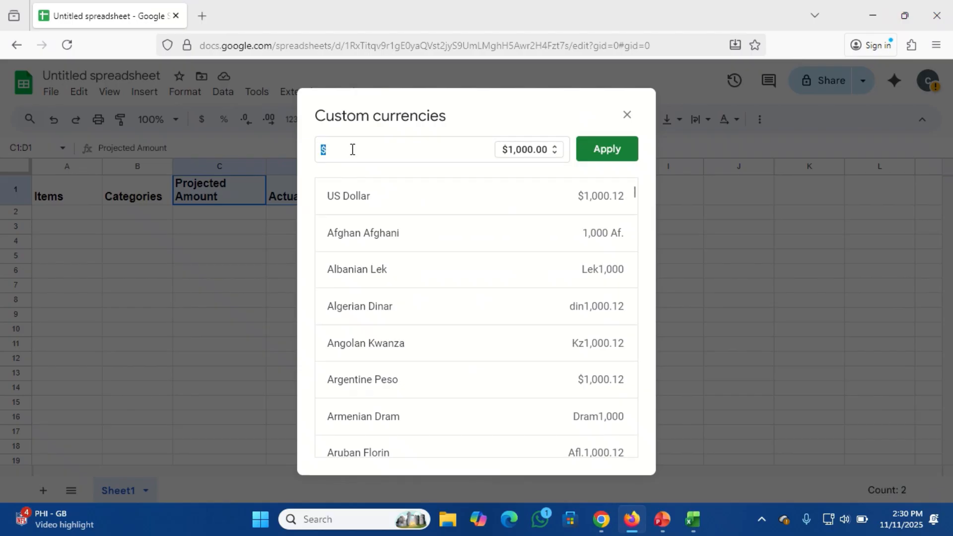
{"action": "type", "text": "Naira"}
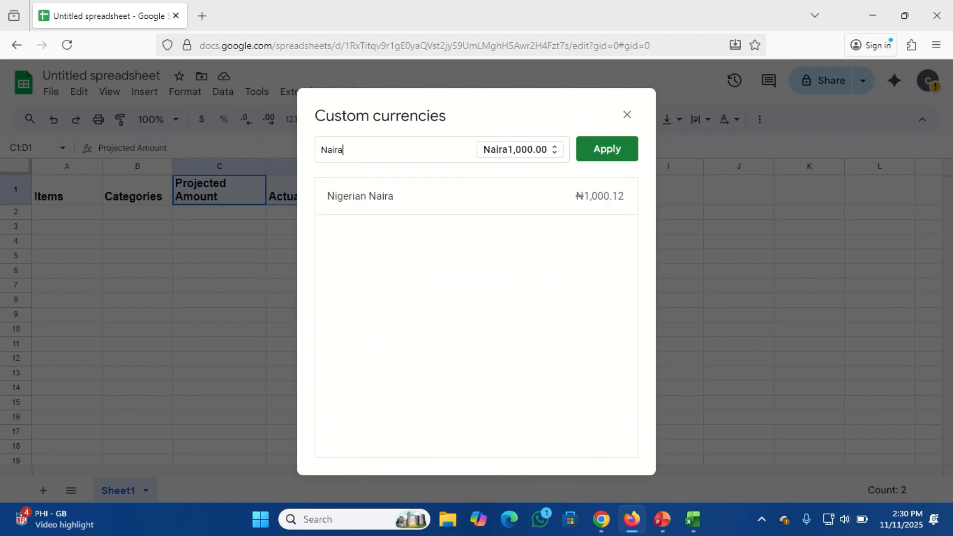
{"action": "left_click", "coordinate": [368, 199]}
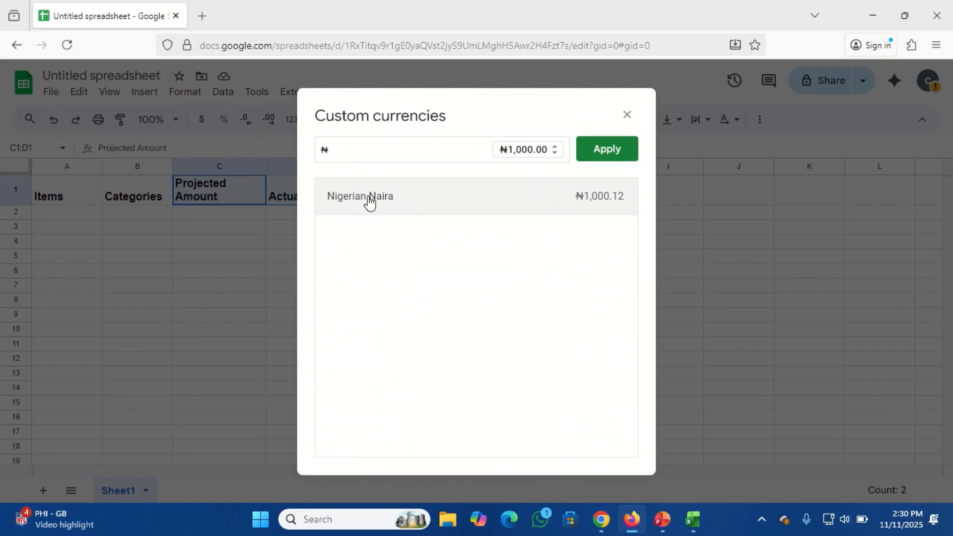
{"action": "left_click", "coordinate": [608, 149]}
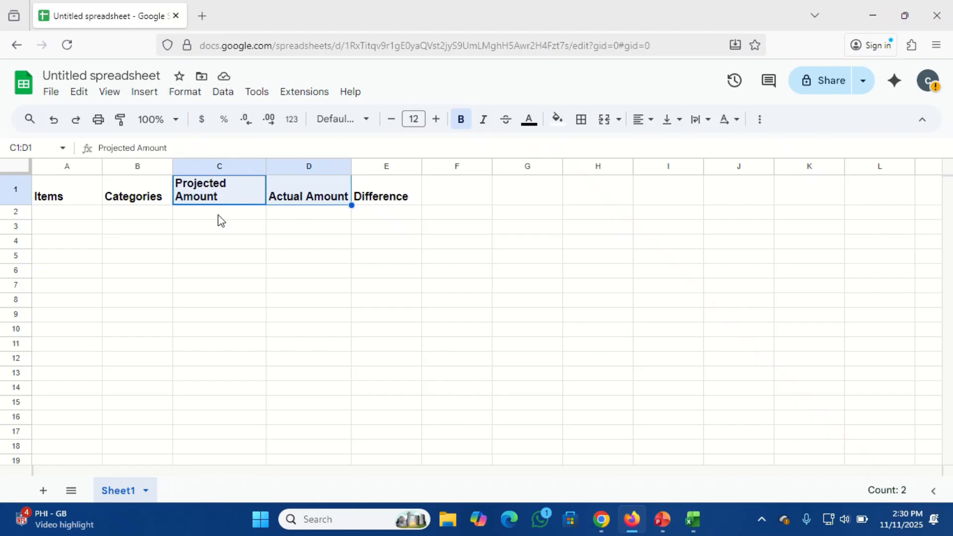
Apply the Nigerian Naira number format to cells C2:E2, below the Projected Amount, Actual Amount and Difference headers
{"action": "left_click_drag", "start_coordinate": [212, 210], "coordinate": [366, 217]}
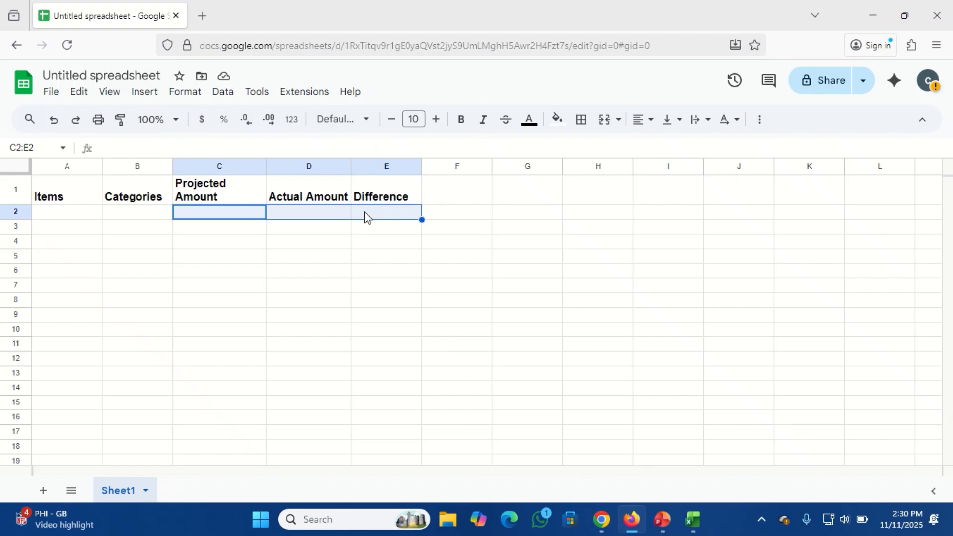
{"action": "left_click", "coordinate": [191, 95]}
{"action": "mouse_move", "coordinate": [231, 180]}
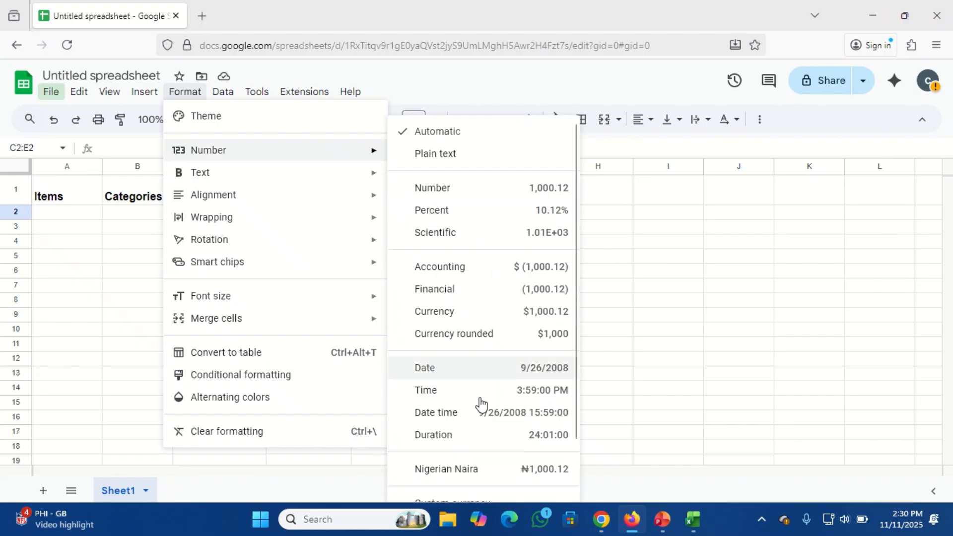
{"action": "left_click", "coordinate": [456, 478]}
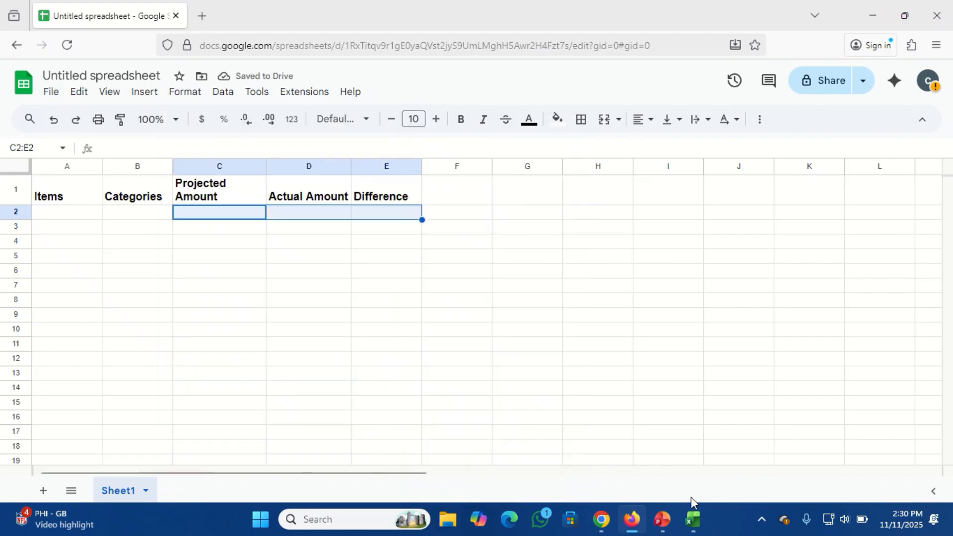
Switch to the Excel workbook and apply the Currency number format to cells C2:E2
{"action": "left_click", "coordinate": [692, 521]}
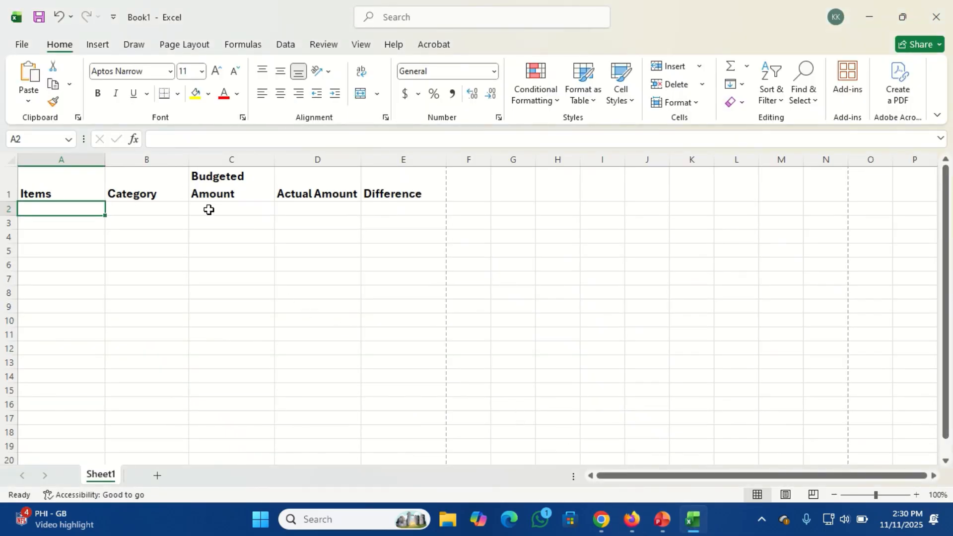
{"action": "left_click_drag", "start_coordinate": [208, 210], "coordinate": [387, 209]}
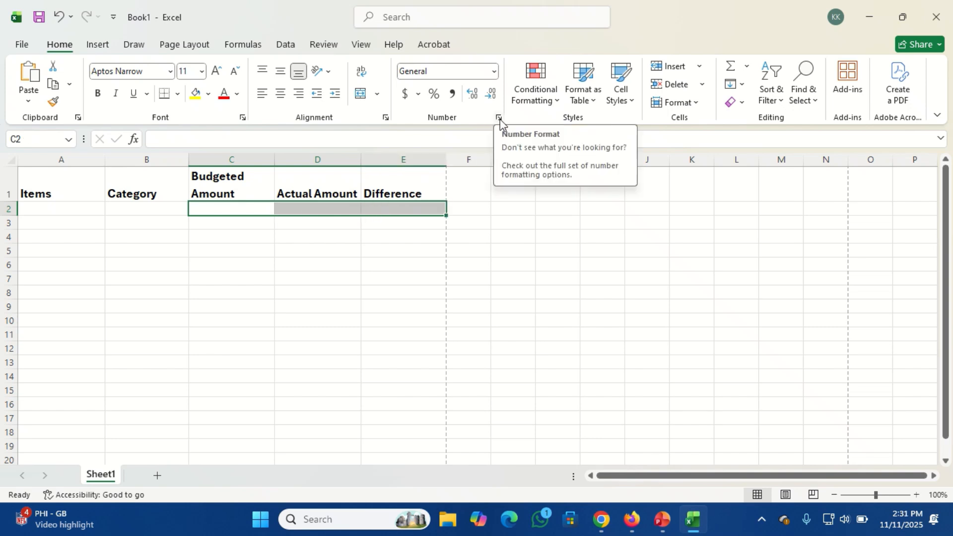
{"action": "left_click", "coordinate": [418, 94]}
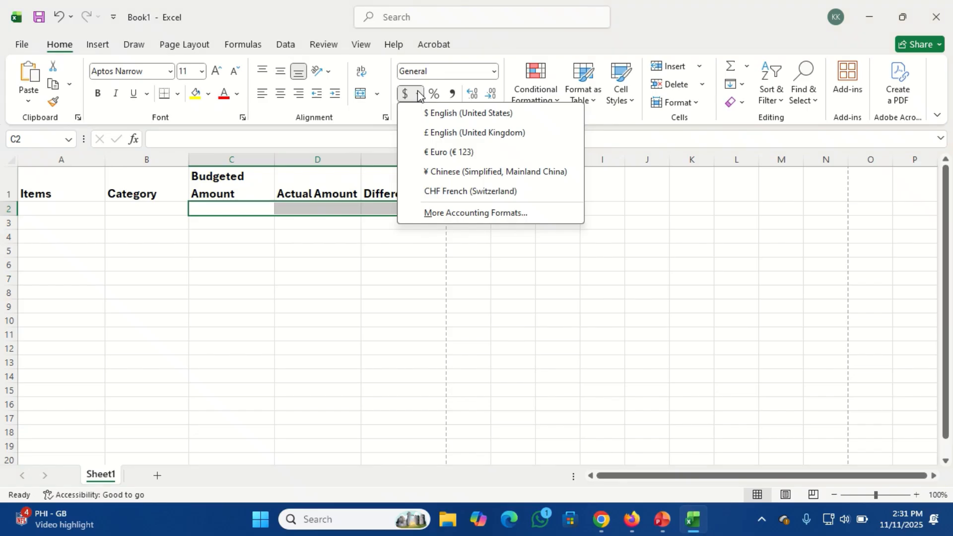
{"action": "left_click", "coordinate": [418, 92]}
{"action": "left_click", "coordinate": [496, 73]}
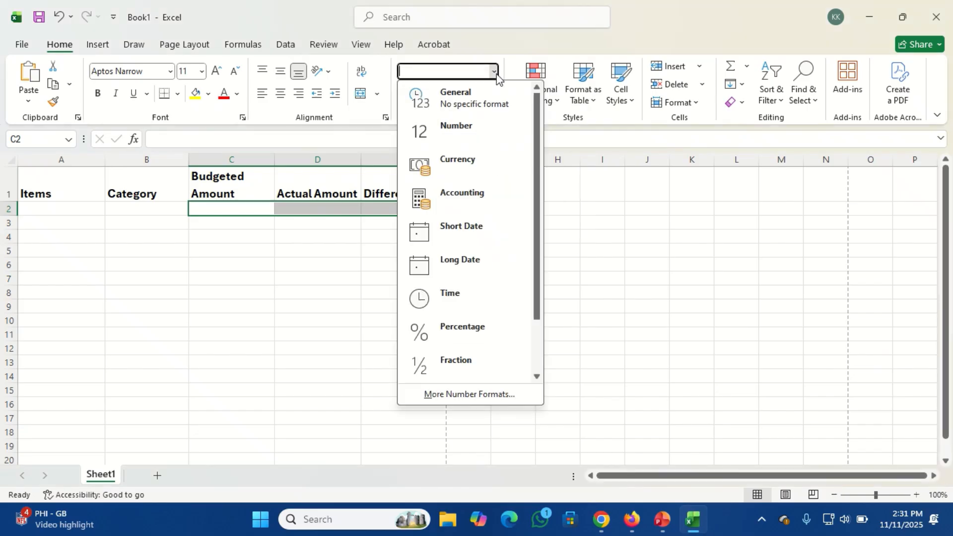
{"action": "left_click", "coordinate": [471, 171]}
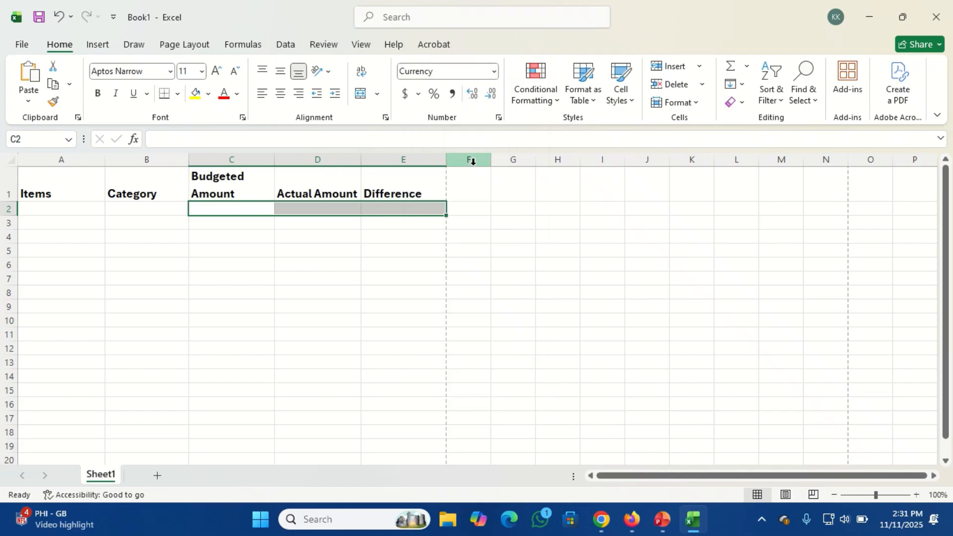
Change the currency symbol of cells C2:E2 to ₦ Igbo in the Format Cells settings
{"action": "left_click", "coordinate": [498, 118]}
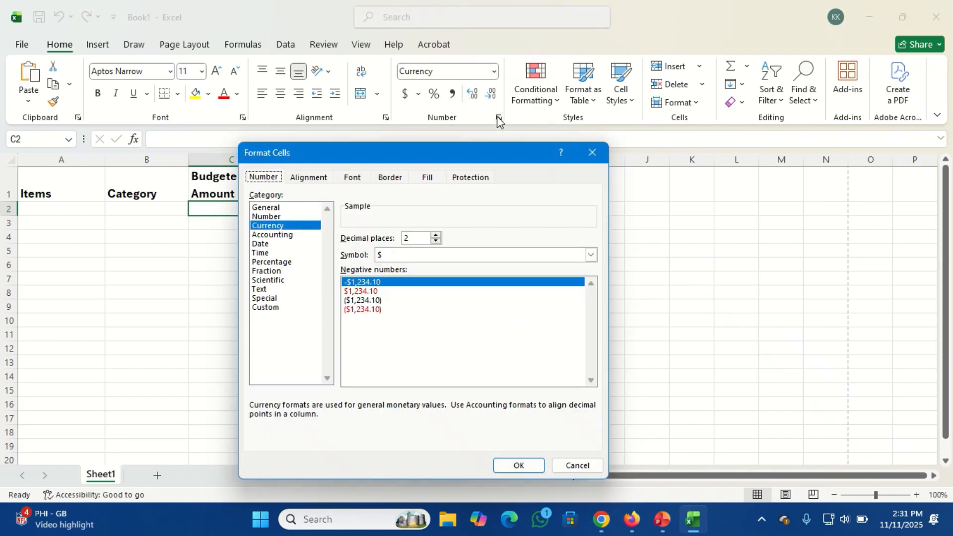
{"action": "left_click", "coordinate": [420, 258]}
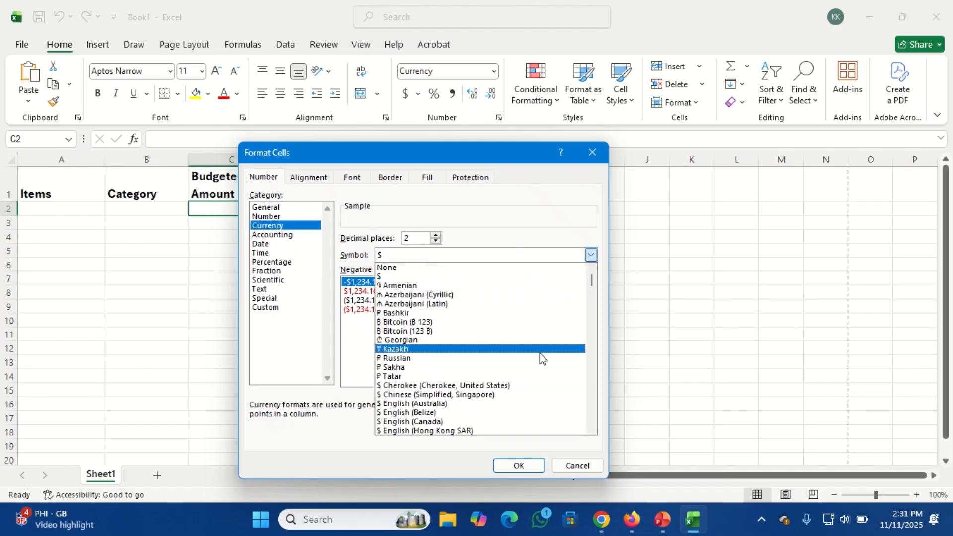
{"action": "key", "text": "Home"}
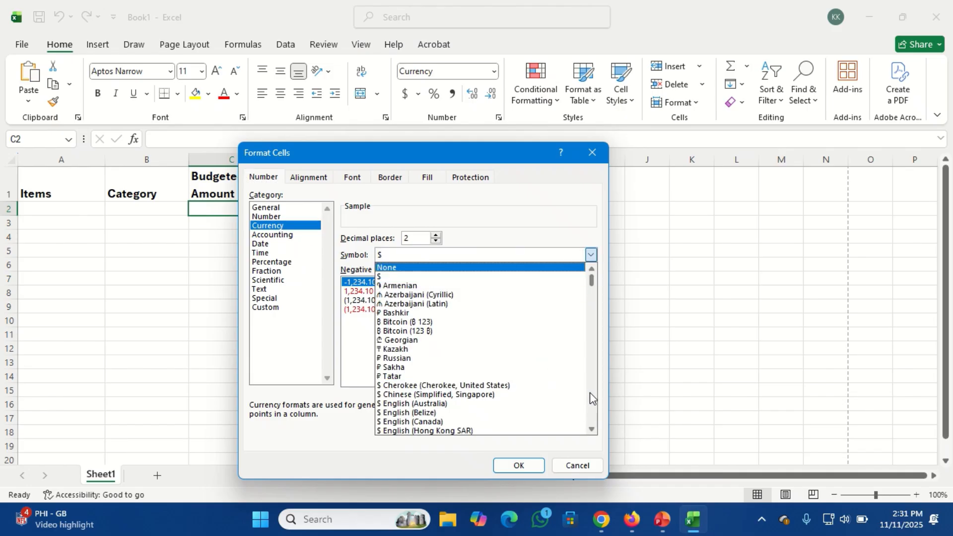
{"action": "key", "text": "n"}
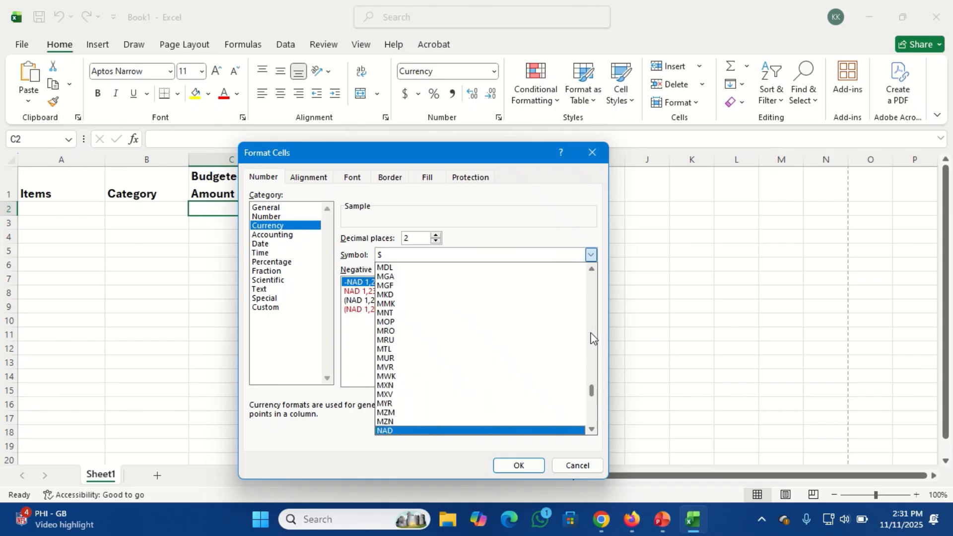
{"action": "scroll", "coordinate": [594, 340], "scroll_direction": "up", "scroll_amount": 6}
{"action": "scroll", "coordinate": [594, 339], "scroll_direction": "up", "scroll_amount": 15}
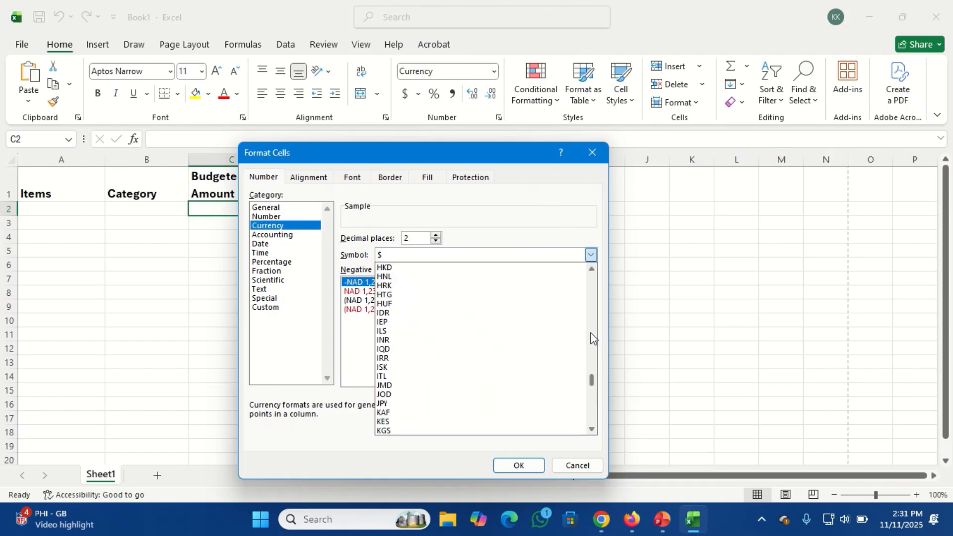
{"action": "scroll", "coordinate": [594, 340], "scroll_direction": "up", "scroll_amount": 10}
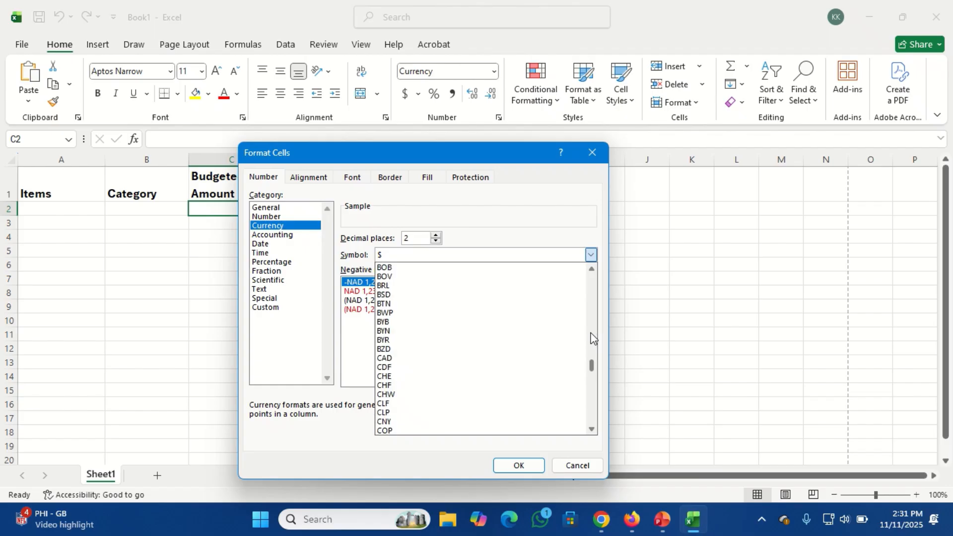
{"action": "scroll", "coordinate": [594, 339], "scroll_direction": "up", "scroll_amount": 6}
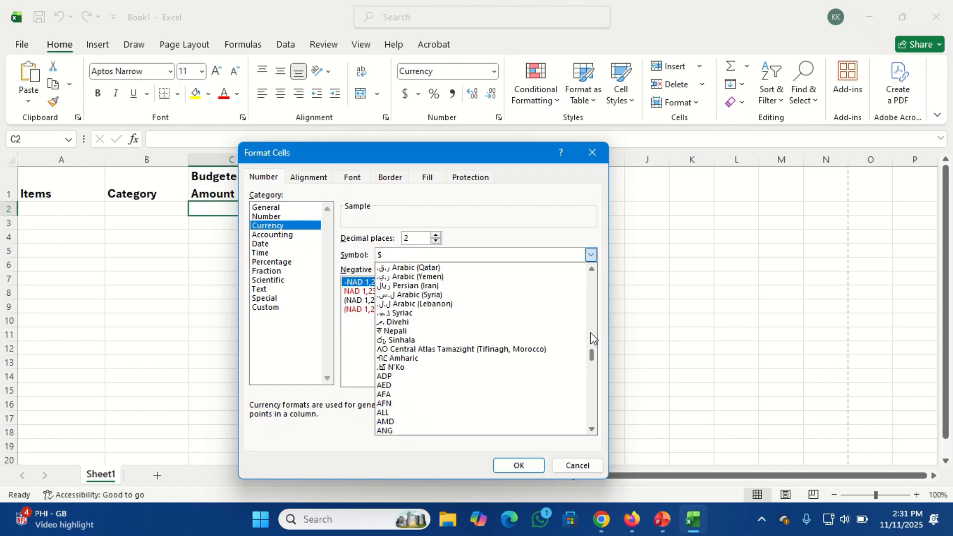
{"action": "scroll", "coordinate": [594, 326], "scroll_direction": "up", "scroll_amount": 20}
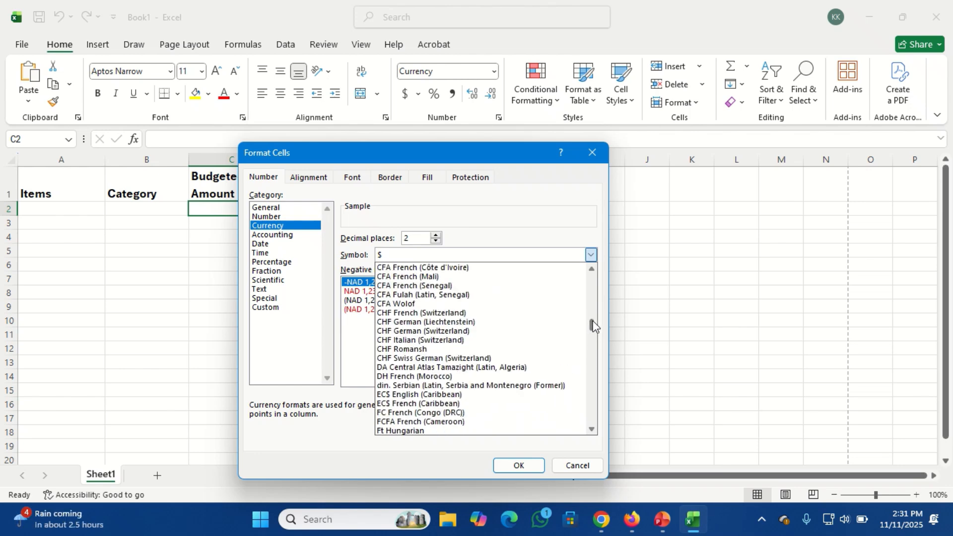
{"action": "scroll", "coordinate": [595, 325], "scroll_direction": "up", "scroll_amount": 9}
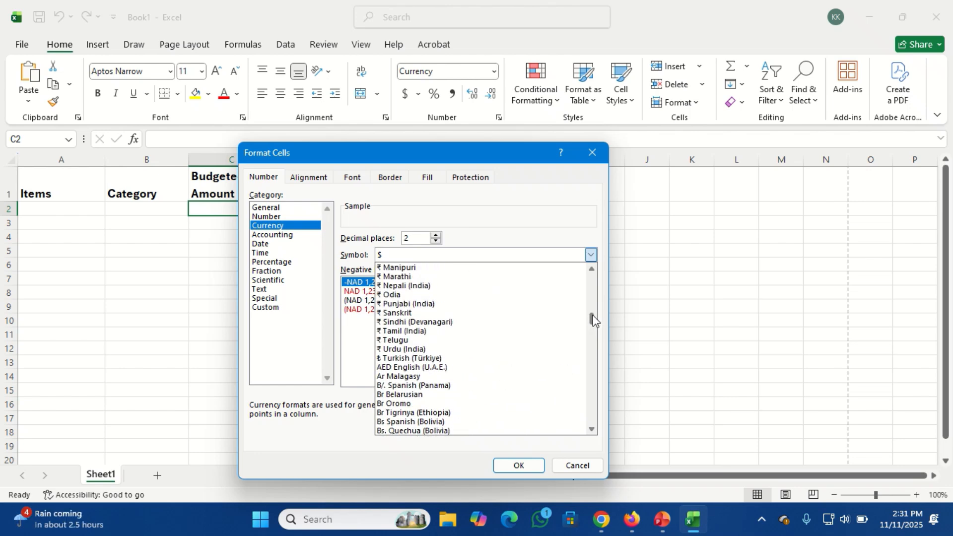
{"action": "scroll", "coordinate": [595, 318], "scroll_direction": "up", "scroll_amount": 12}
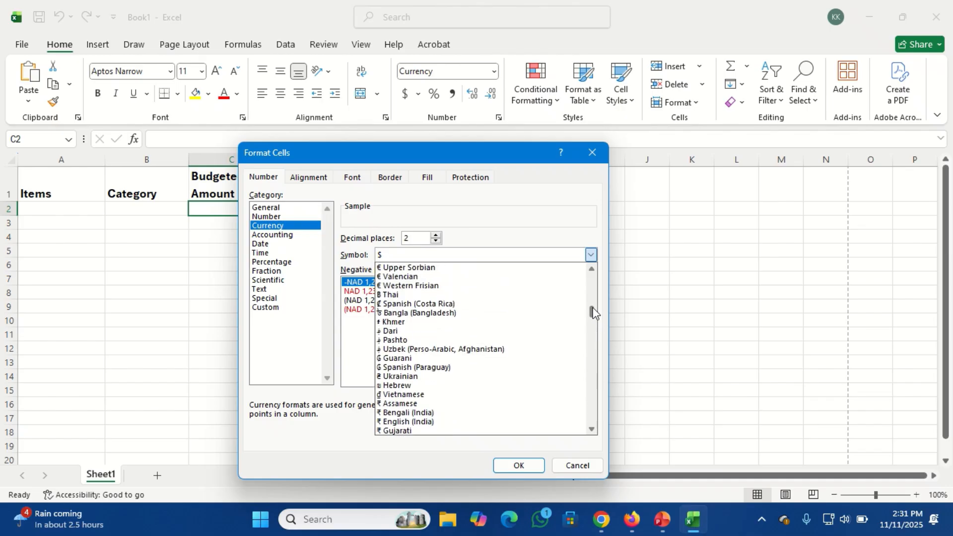
{"action": "scroll", "coordinate": [594, 310], "scroll_direction": "up", "scroll_amount": 15}
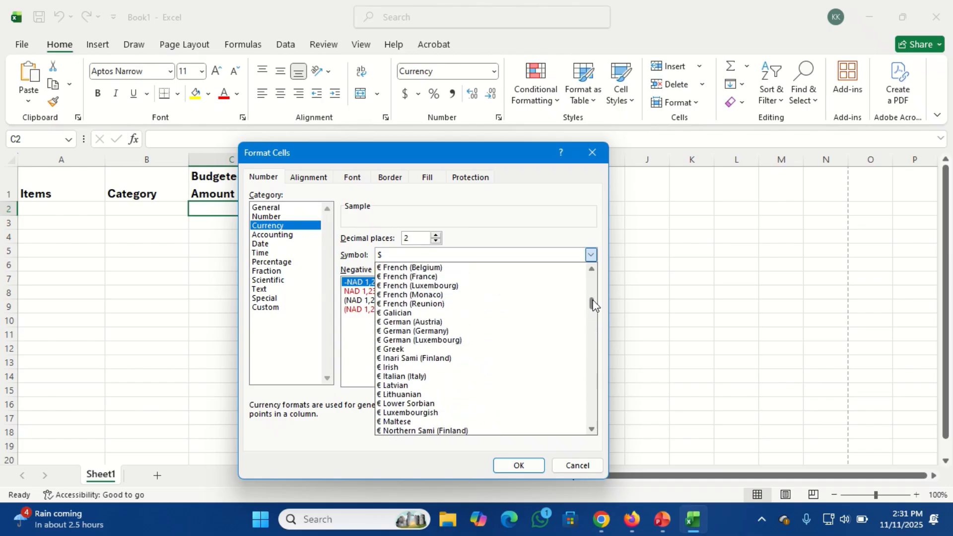
{"action": "scroll", "coordinate": [594, 303], "scroll_direction": "up", "scroll_amount": 6}
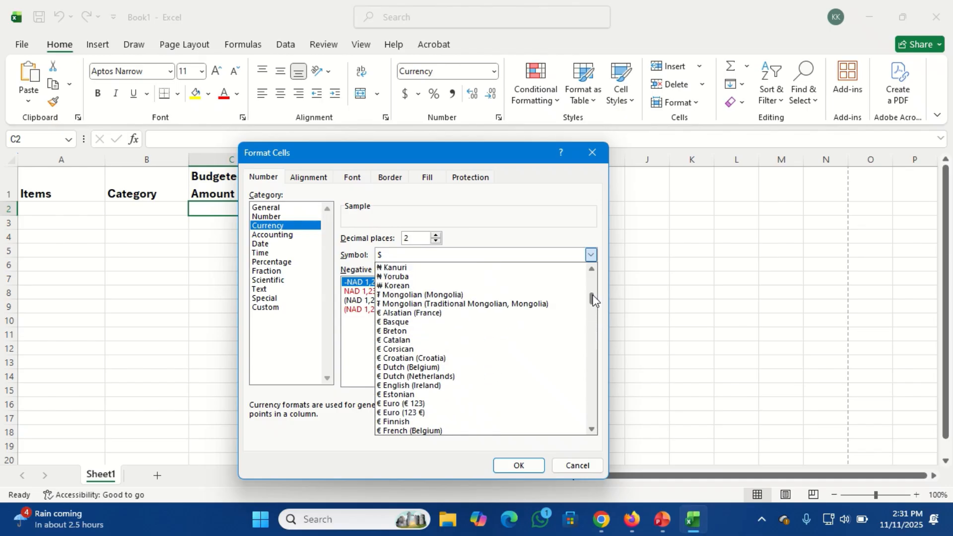
{"action": "scroll", "coordinate": [594, 299], "scroll_direction": "up", "scroll_amount": 3}
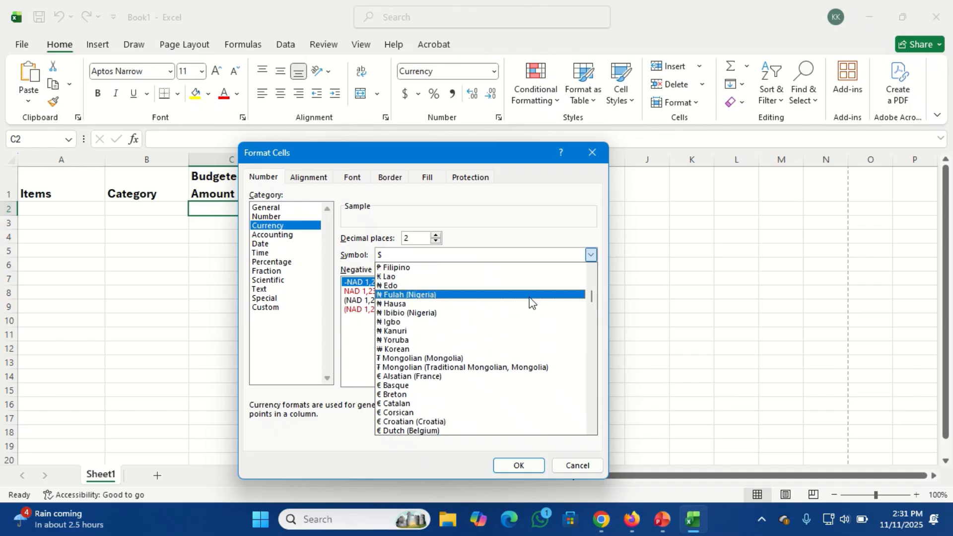
{"action": "left_click", "coordinate": [434, 323]}
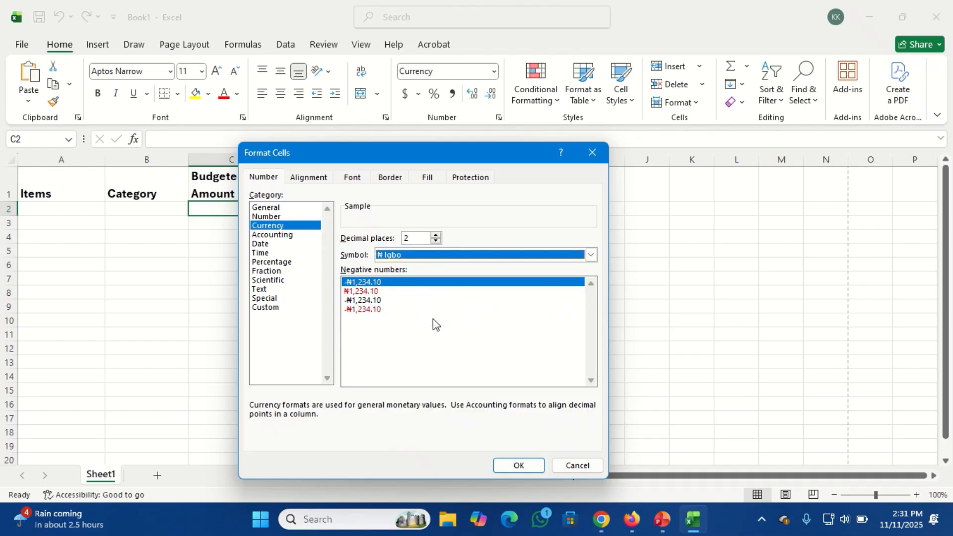
{"action": "left_click", "coordinate": [517, 464]}
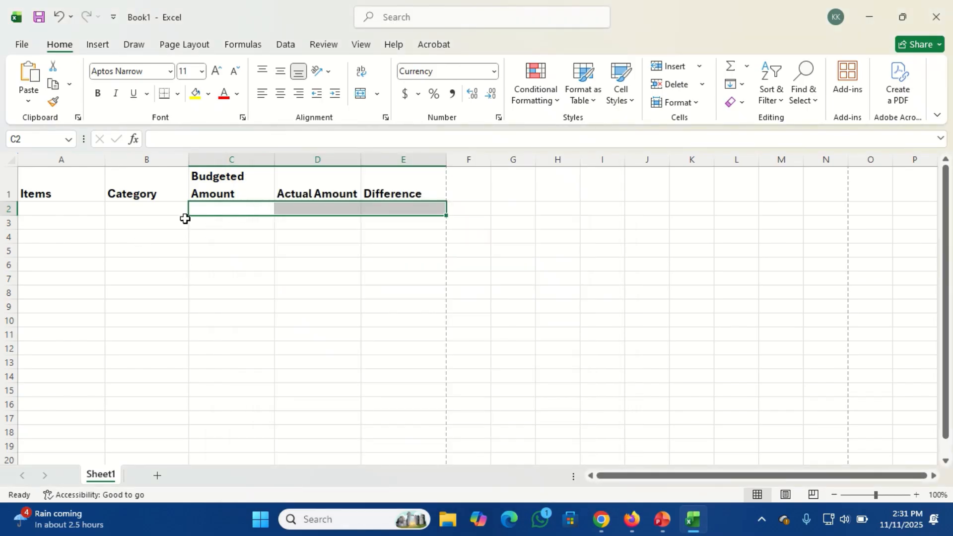
Enter Rent as the item in A2 and Household as its category in B2
{"action": "left_click", "coordinate": [60, 207]}
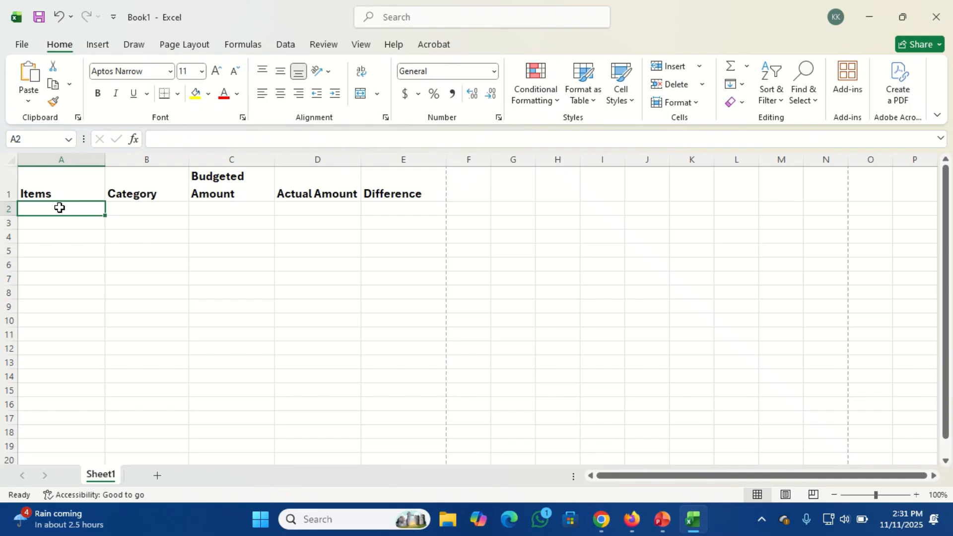
{"action": "type", "text": "Ren"}
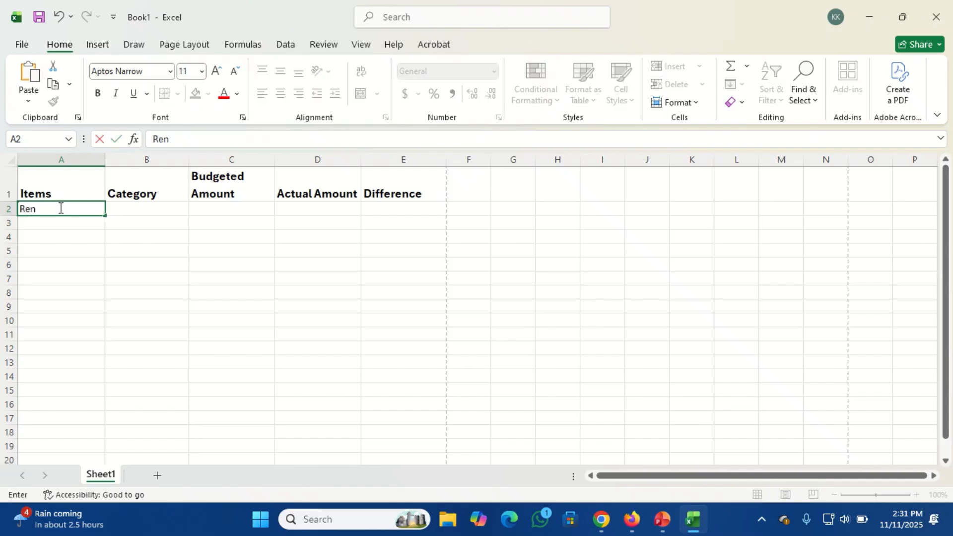
{"action": "type", "text": "t"}
{"action": "key", "text": "Tab"}
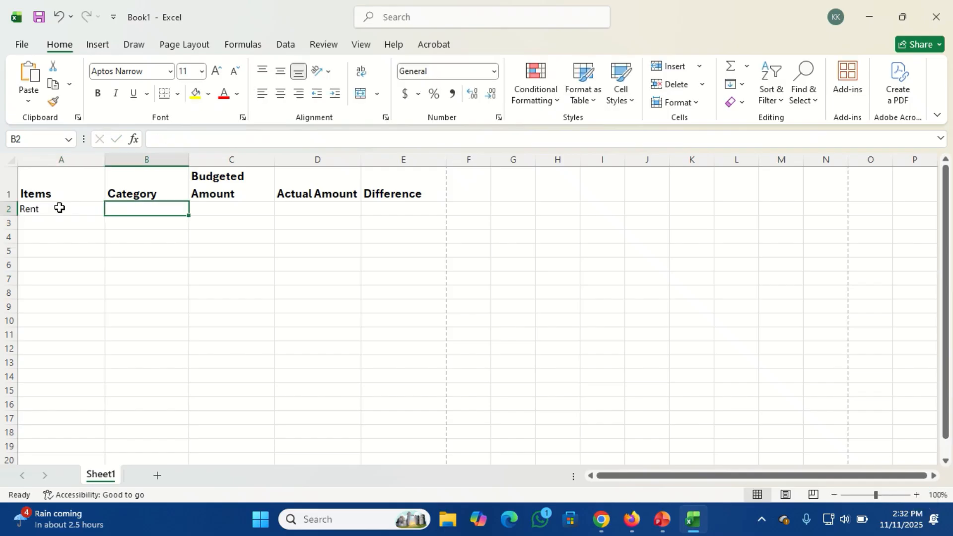
{"action": "type", "text": "Hous"}
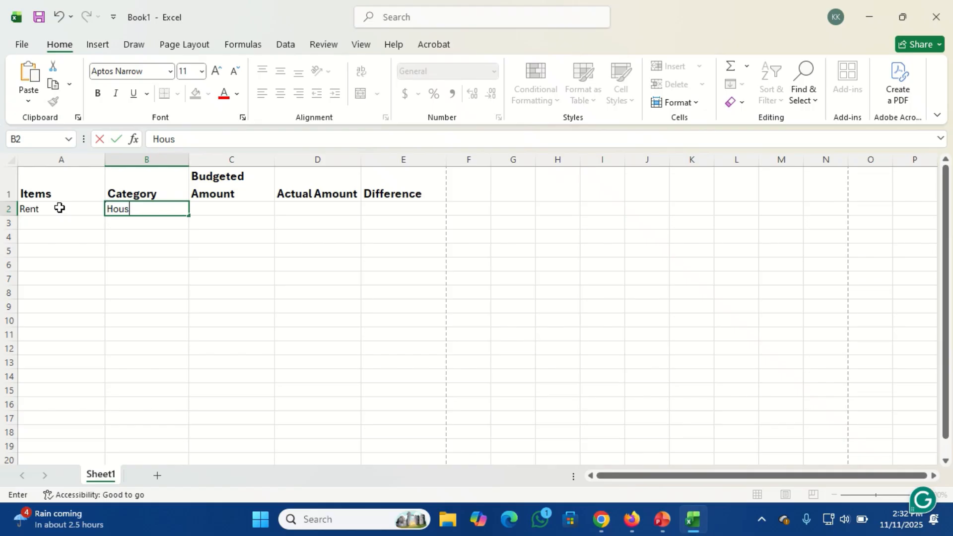
{"action": "type", "text": "ehold"}
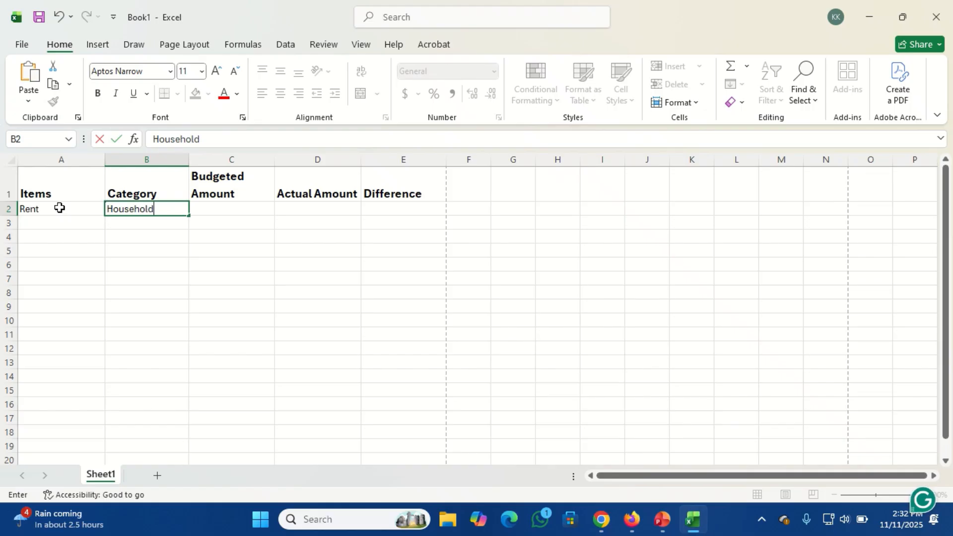
{"action": "key", "text": "Tab"}
Enter 10000 as the budgeted amount in C2 and 15000 as the actual amount in D2, and check both cells
{"action": "type", "text": "1"}
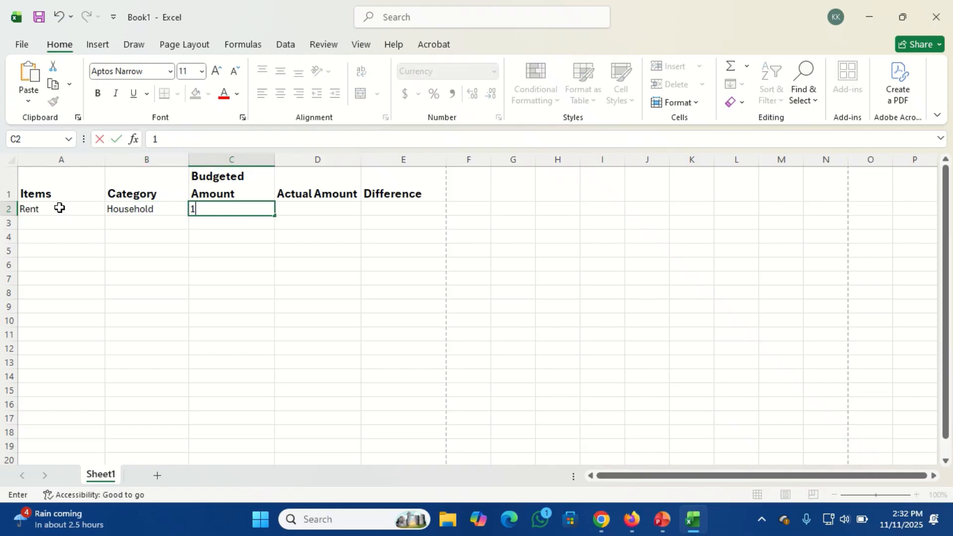
{"action": "type", "text": "0,00000"}
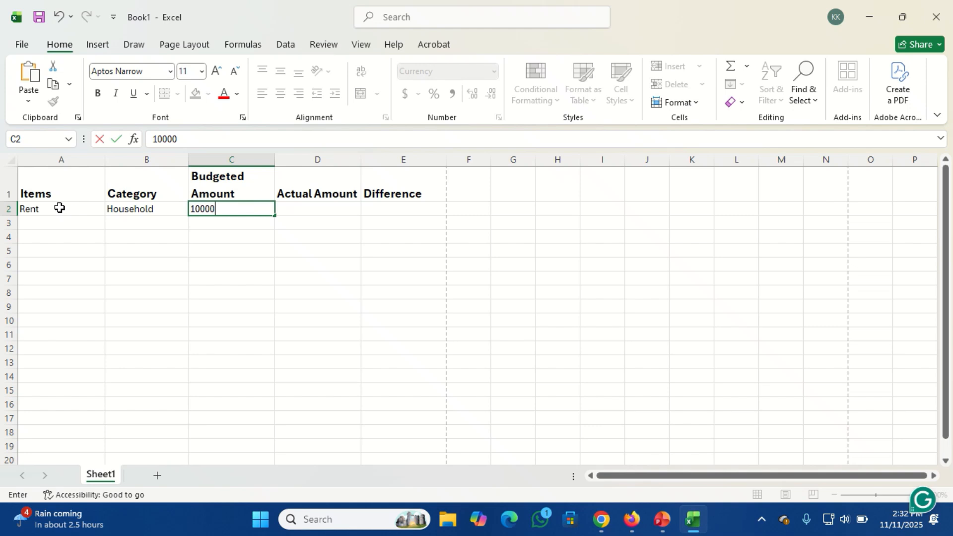
{"action": "key", "text": "Tab"}
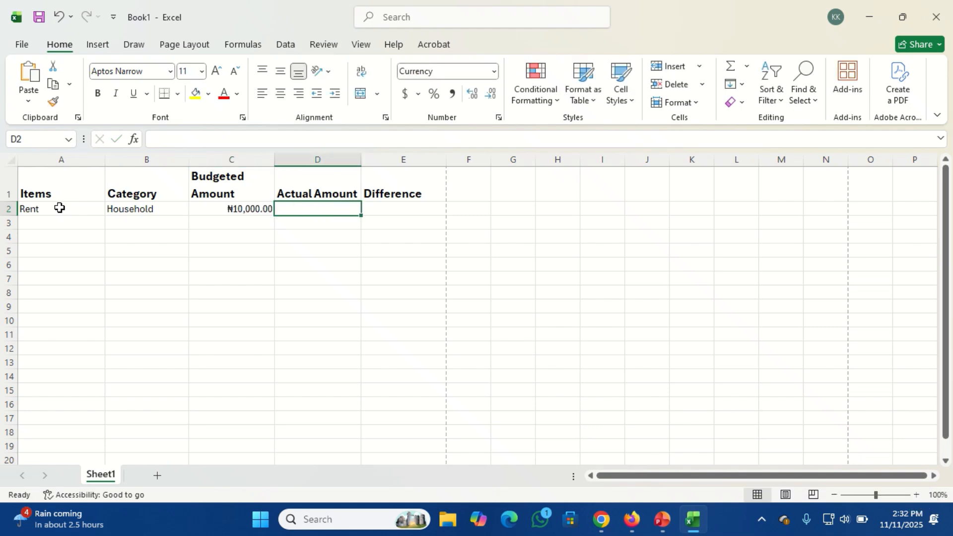
{"action": "type", "text": "15000"}
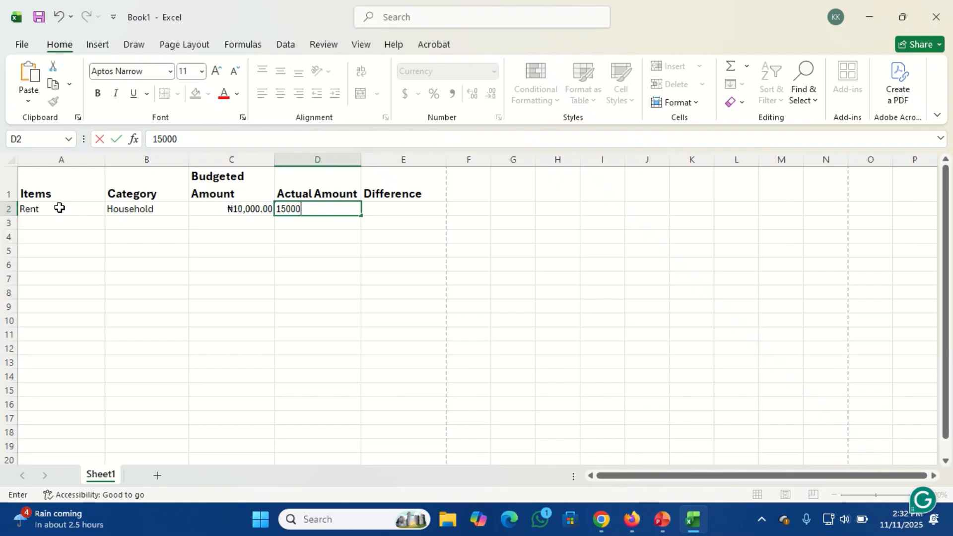
{"action": "key", "text": "Tab"}
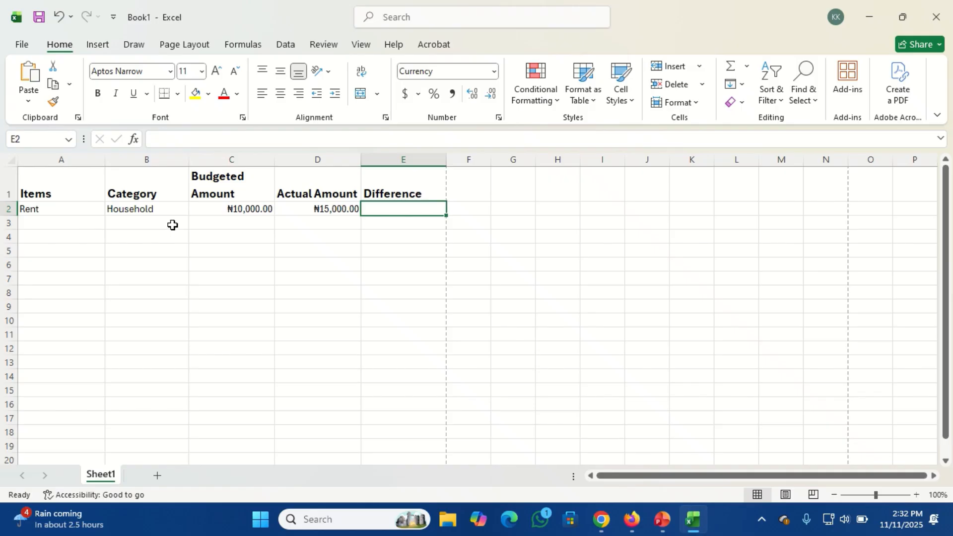
{"action": "left_click", "coordinate": [217, 212]}
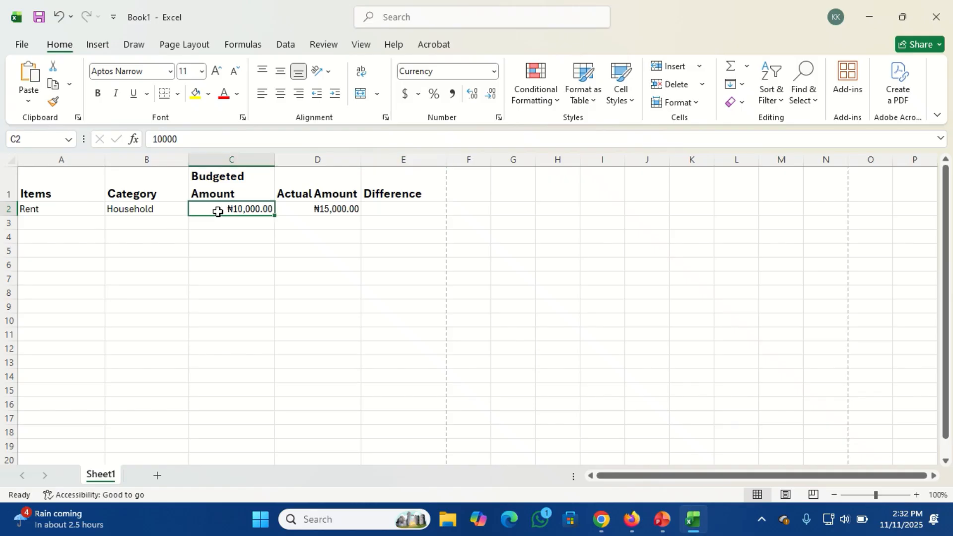
{"action": "left_click", "coordinate": [313, 209]}
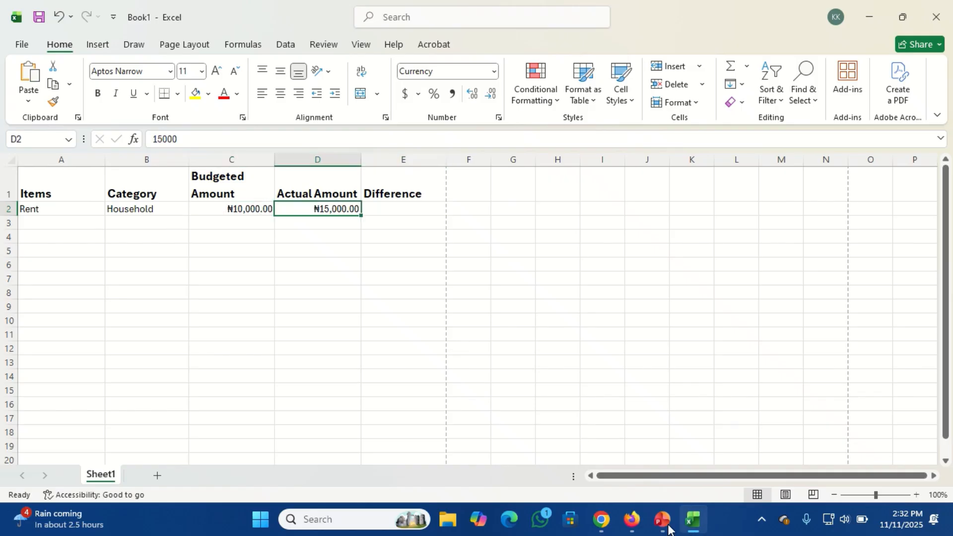
Switch to the Google Sheets spreadsheet and enter Rent as the item in A2 and Household as its category in B2
{"action": "left_click", "coordinate": [631, 520]}
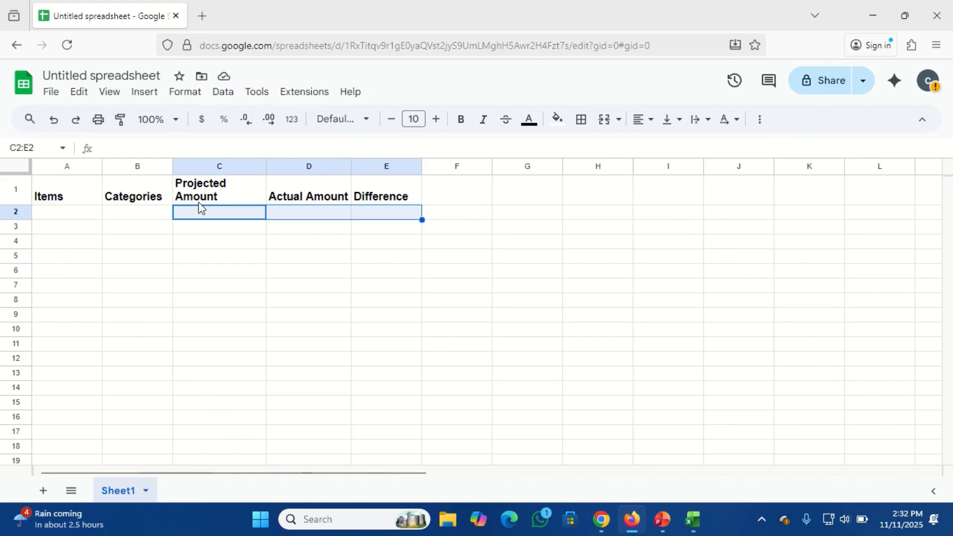
{"action": "left_click", "coordinate": [67, 203]}
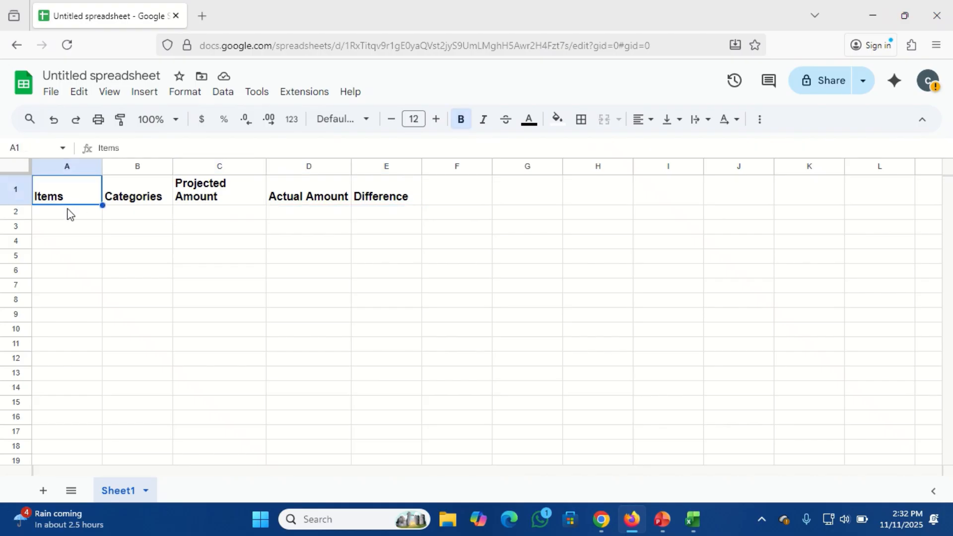
{"action": "left_click", "coordinate": [69, 212]}
{"action": "type", "text": "Rent"}
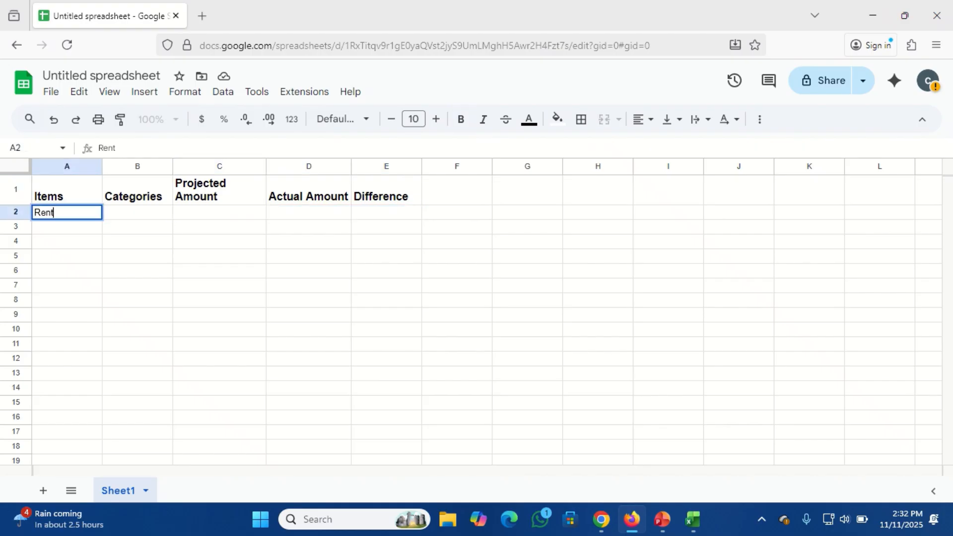
{"action": "key", "text": "Tab"}
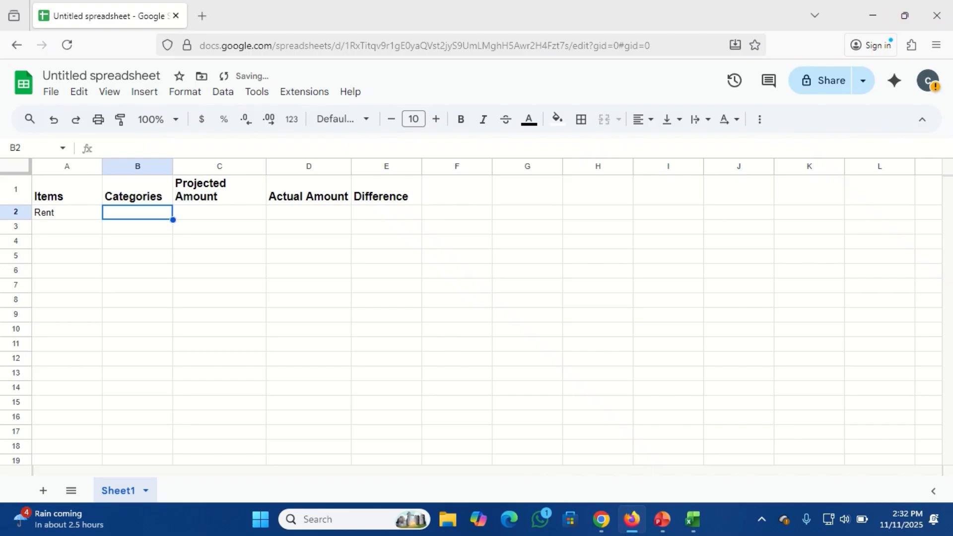
{"action": "type", "text": "Househo"}
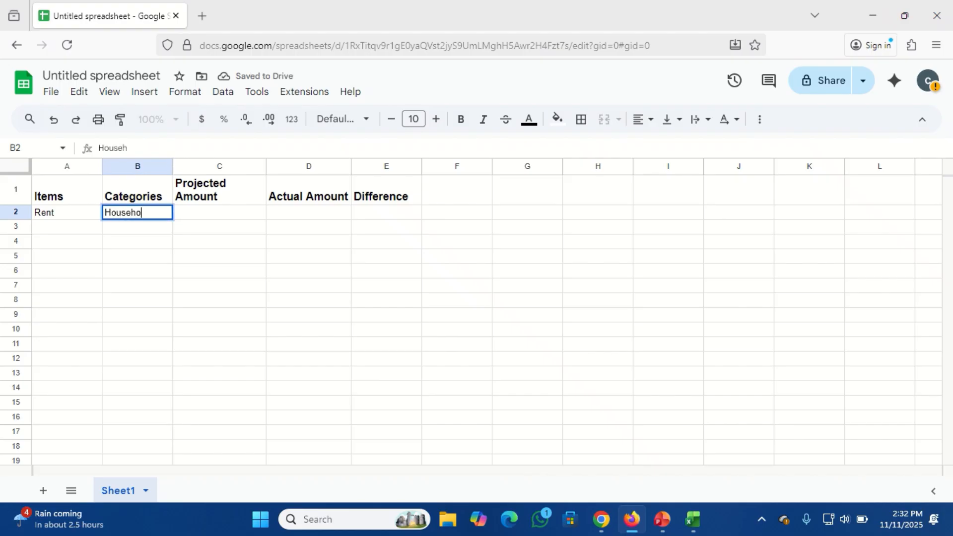
{"action": "type", "text": "ld"}
{"action": "key", "text": "Tab"}
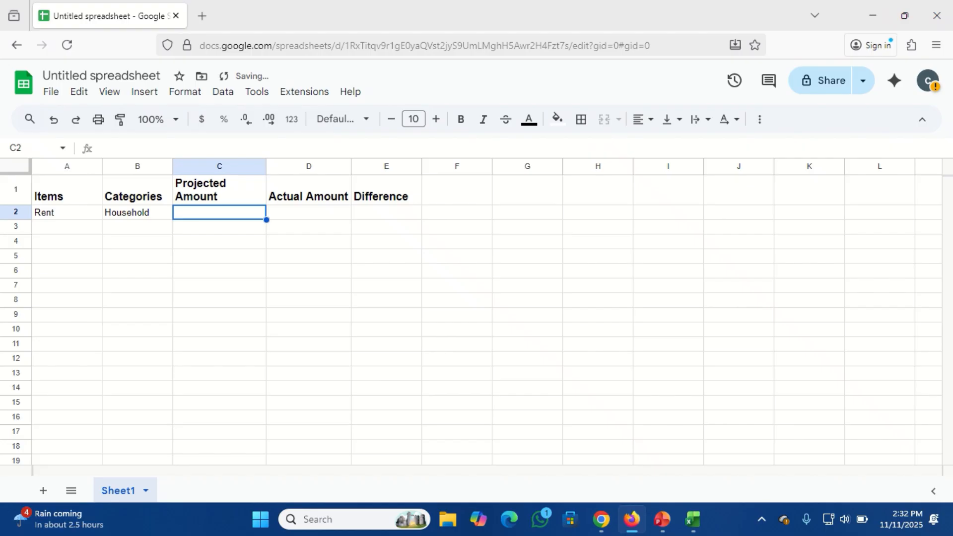
Enter 15000 as the projected amount in C2 and 20000 as the actual amount in D2
{"action": "type", "text": "15000"}
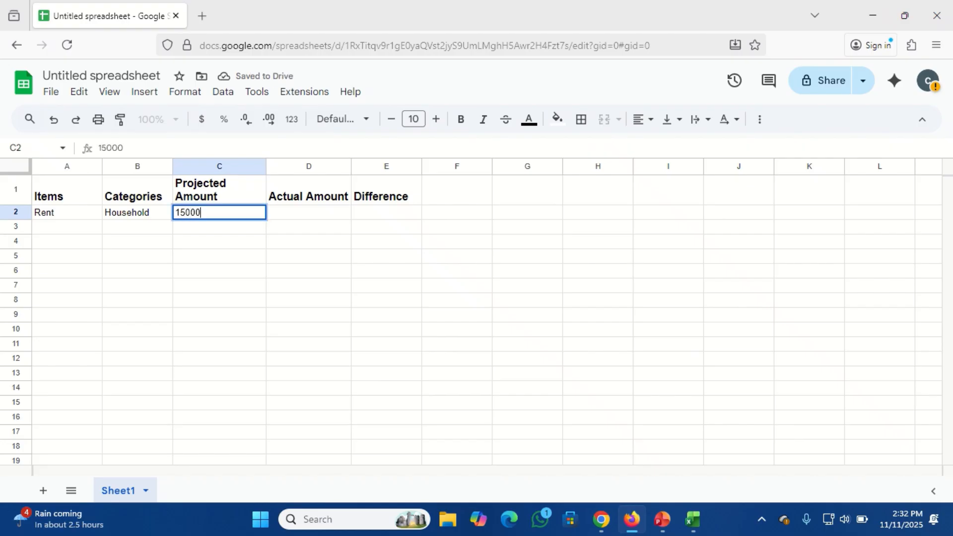
{"action": "key", "text": "Tab"}
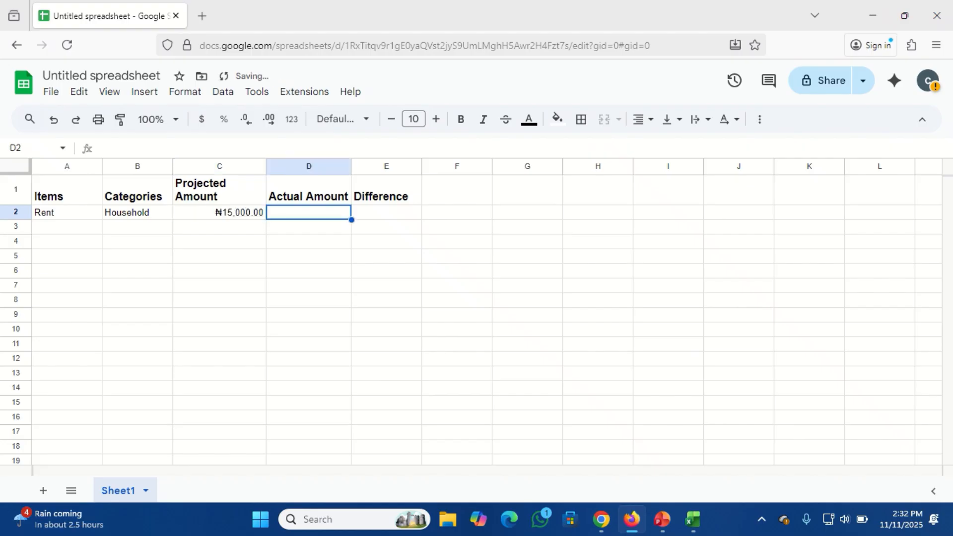
{"action": "type", "text": "20"}
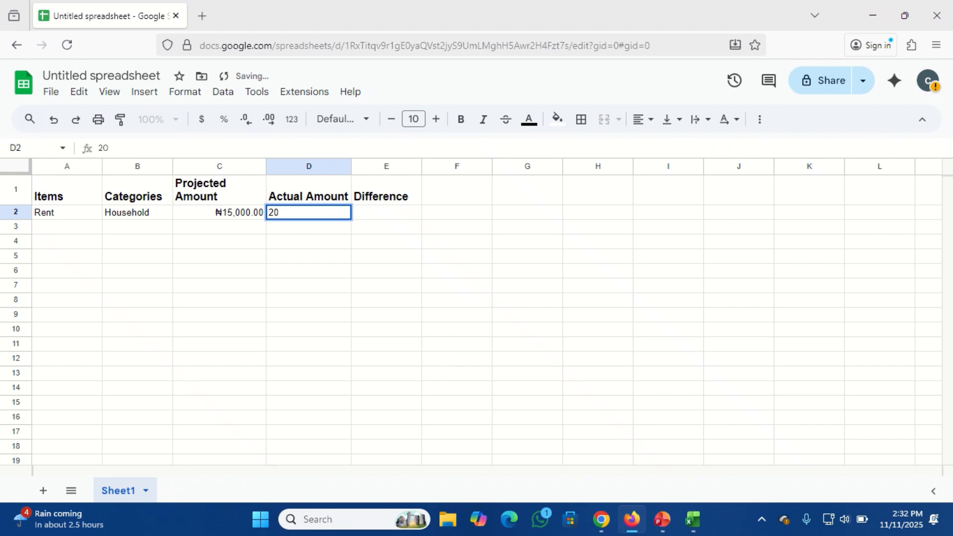
{"action": "type", "text": "000"}
{"action": "key", "text": "Tab"}
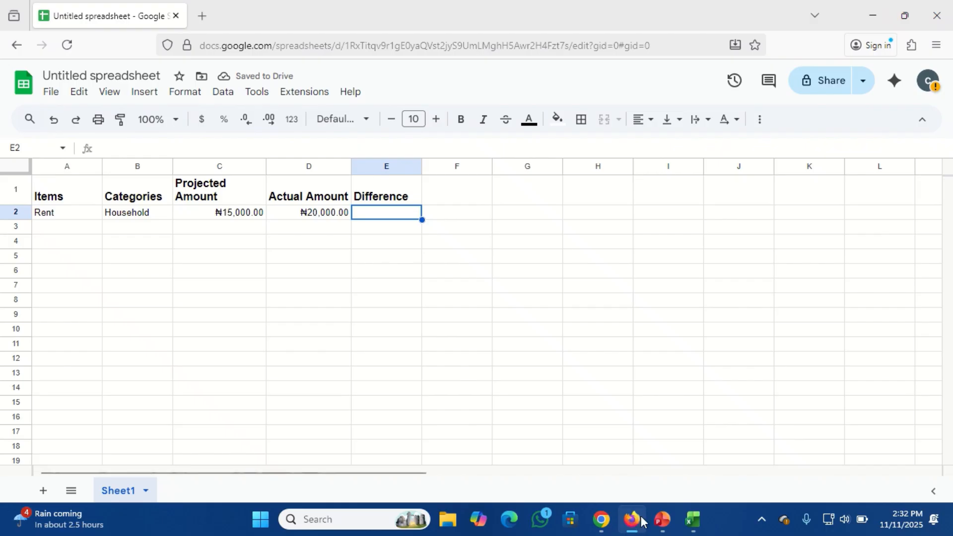
Switch to the Excel workbook and convert the range A1:E2 into a table with headers
{"action": "left_click", "coordinate": [690, 527]}
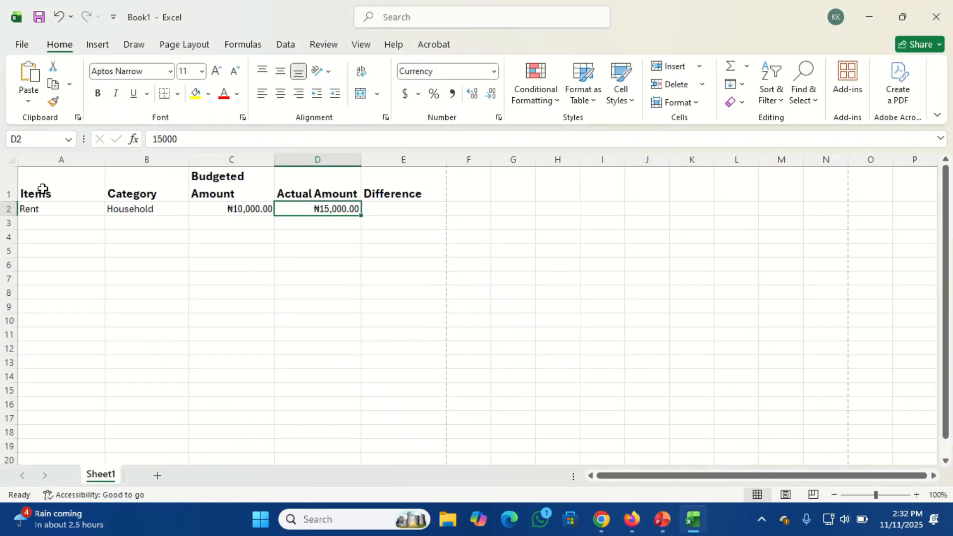
{"action": "left_click_drag", "start_coordinate": [42, 188], "coordinate": [379, 209]}
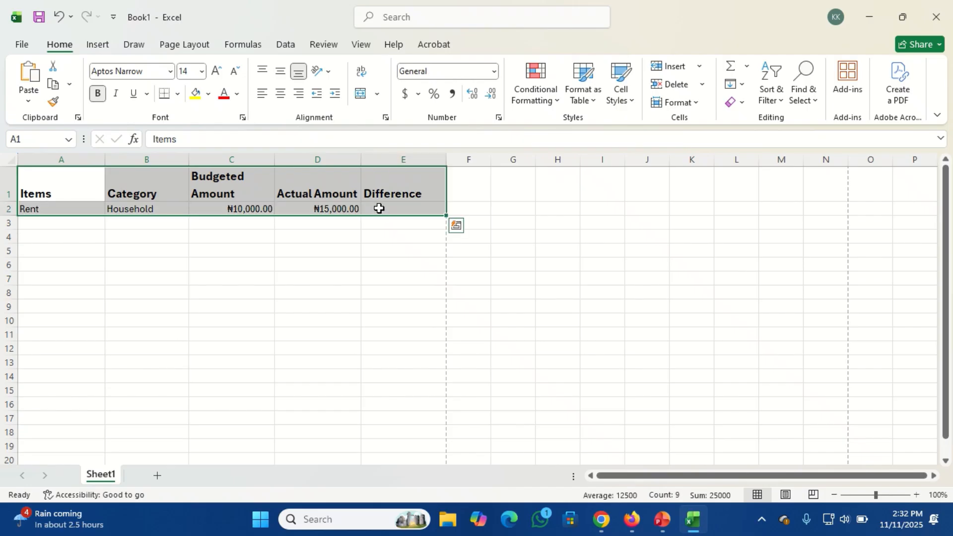
{"action": "key", "text": "ctrl+t"}
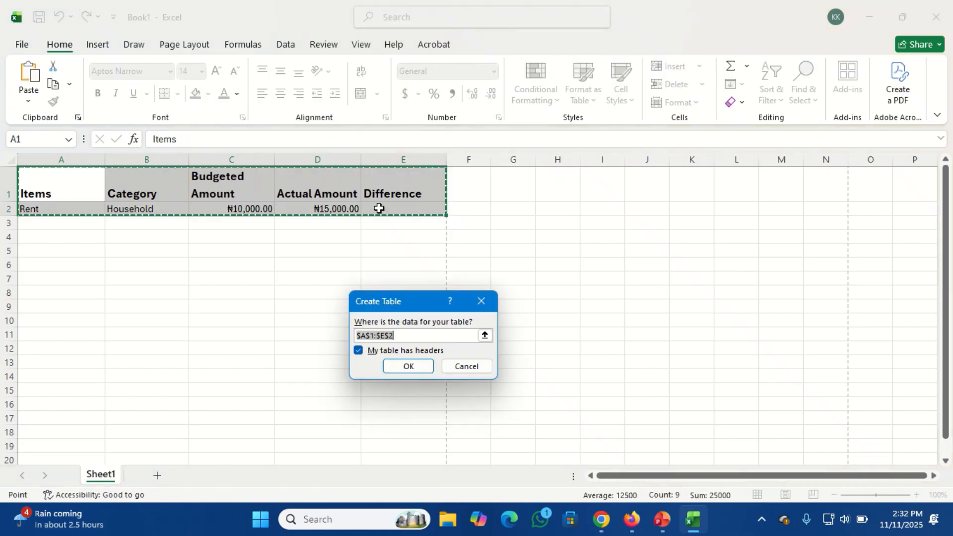
{"action": "left_click", "coordinate": [407, 369]}
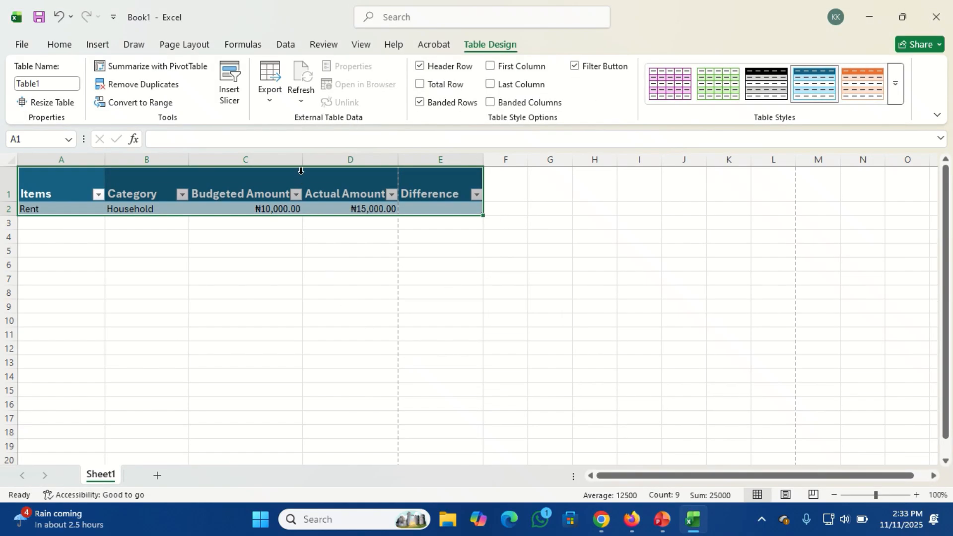
Narrow the Budgeted Amount and Actual Amount columns so that both headers wrap onto two lines
{"action": "left_click_drag", "start_coordinate": [300, 159], "coordinate": [285, 163]}
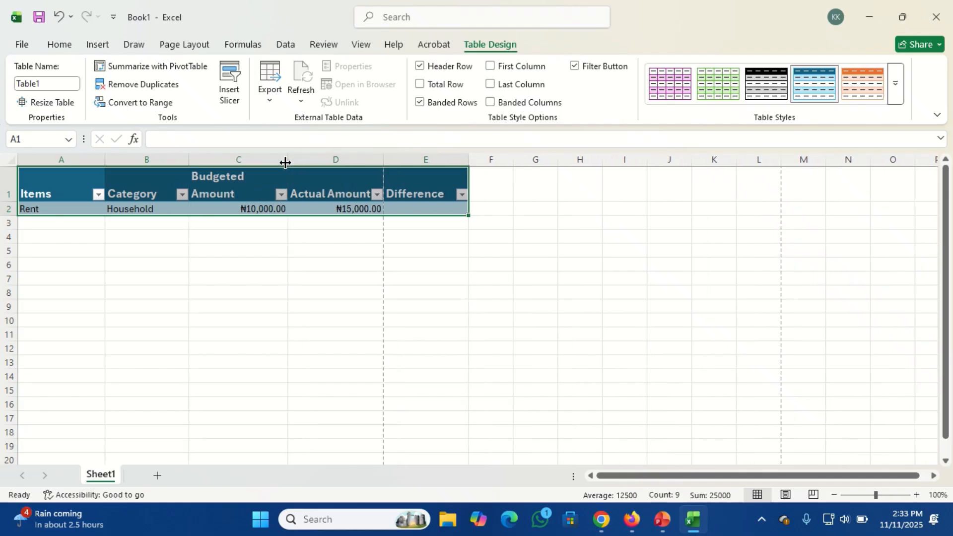
{"action": "left_click_drag", "start_coordinate": [383, 153], "coordinate": [369, 157]}
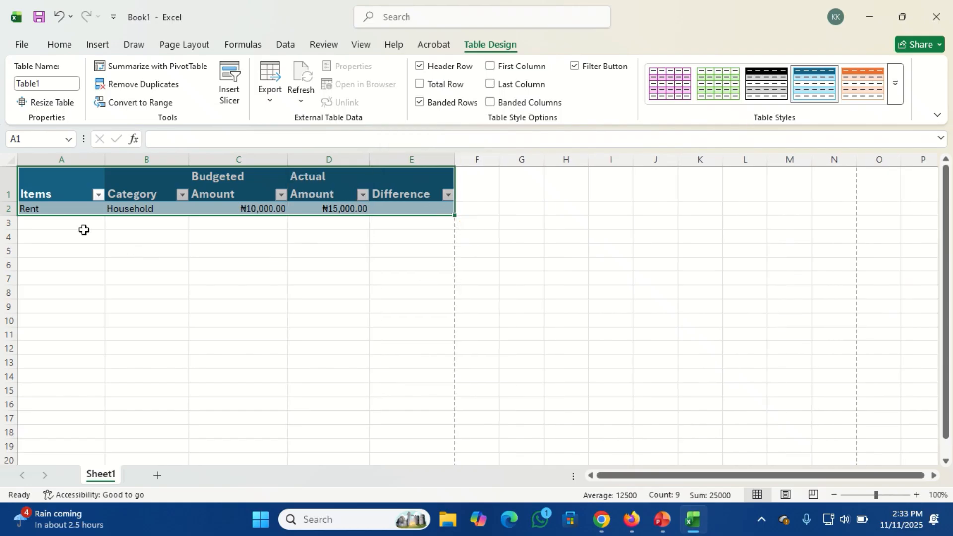
{"action": "left_click", "coordinate": [82, 227]}
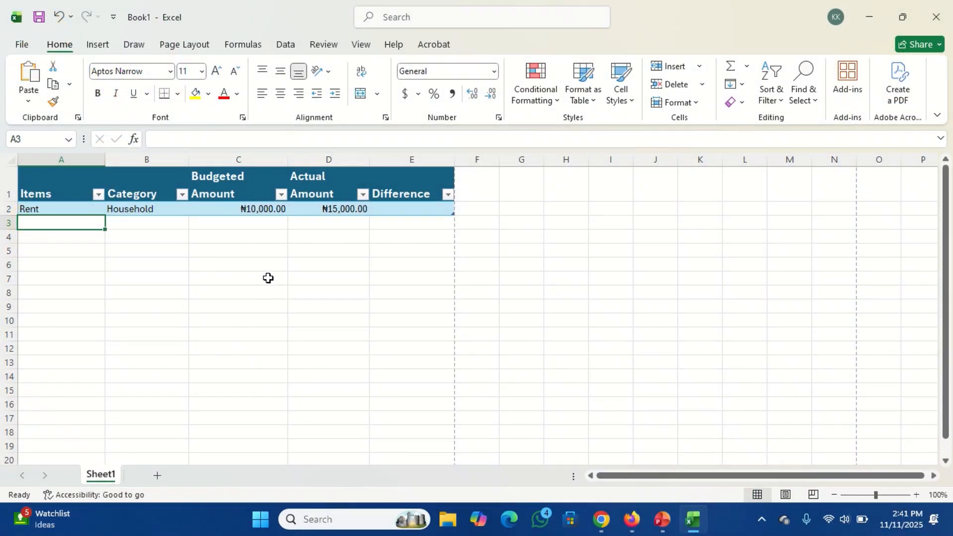
{"action": "left_click", "coordinate": [231, 263]}
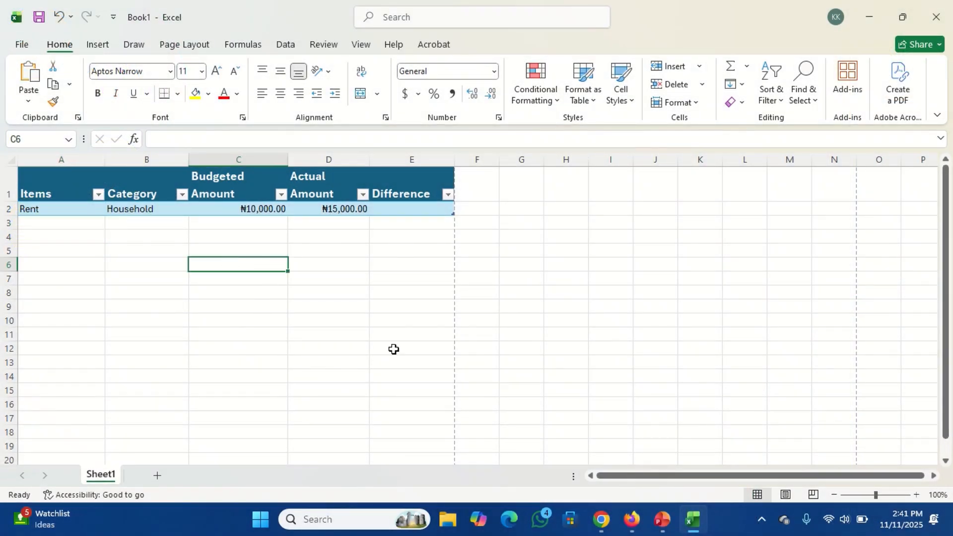
Switch to the Google Sheets spreadsheet, convert the range A1:E2 to a table, and dismiss the column type tip
{"action": "left_click", "coordinate": [632, 521]}
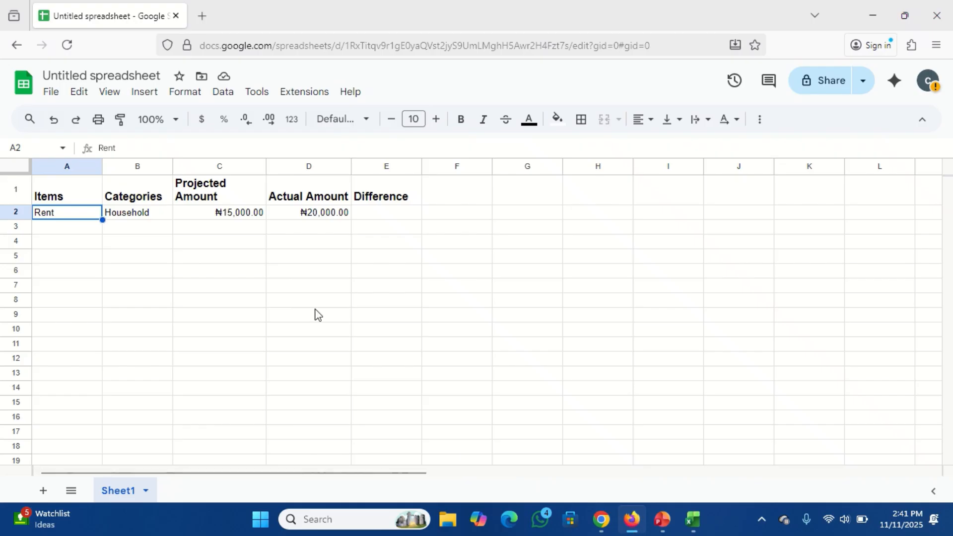
{"action": "left_click", "coordinate": [56, 196]}
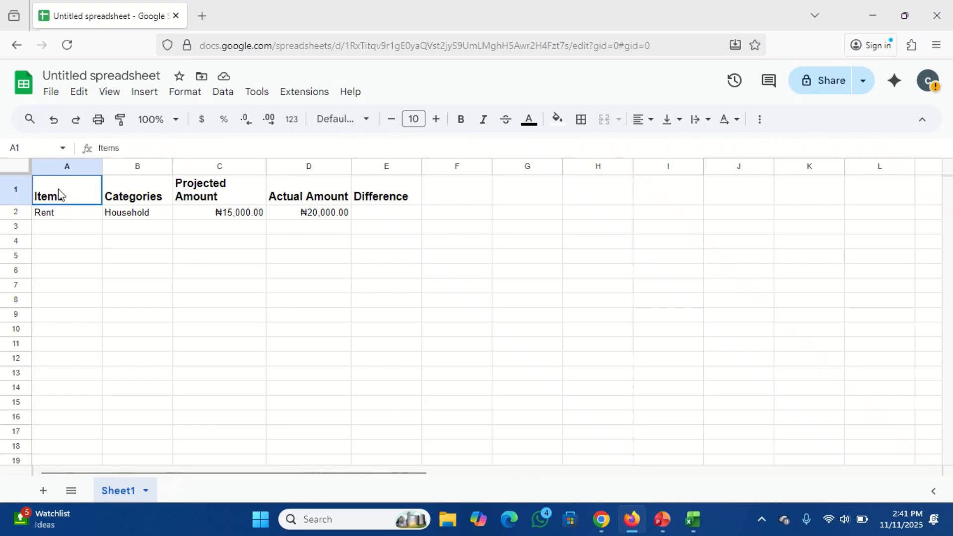
{"action": "left_click_drag", "start_coordinate": [56, 197], "coordinate": [380, 217]}
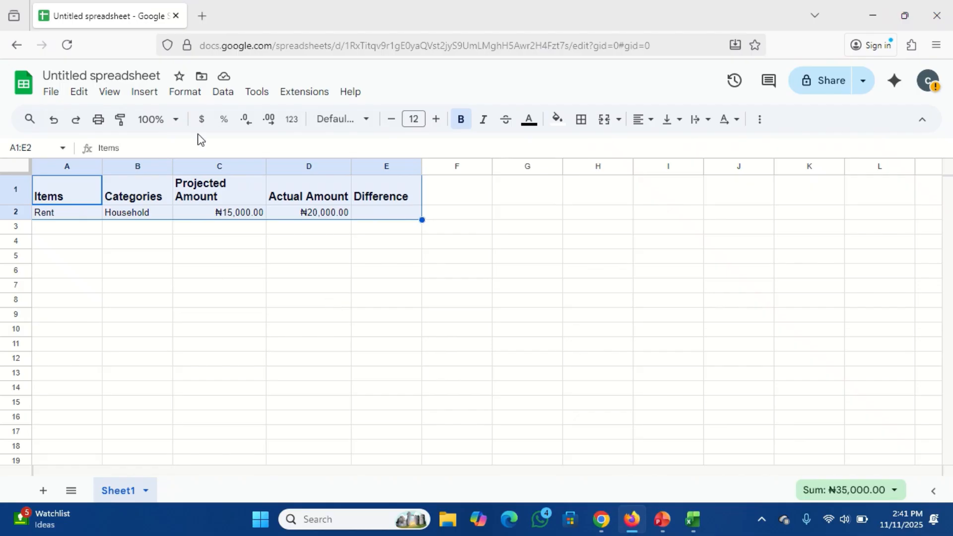
{"action": "left_click", "coordinate": [188, 95]}
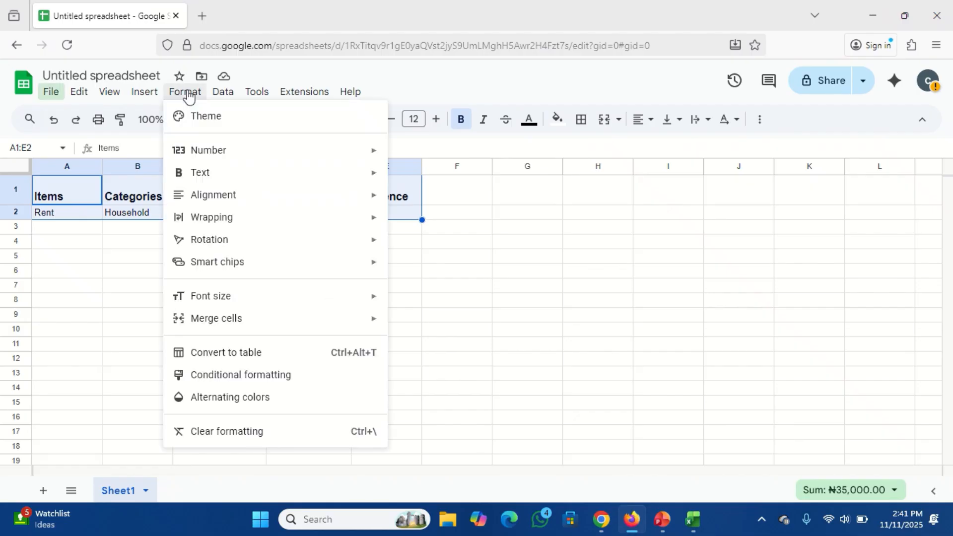
{"action": "left_click", "coordinate": [243, 353]}
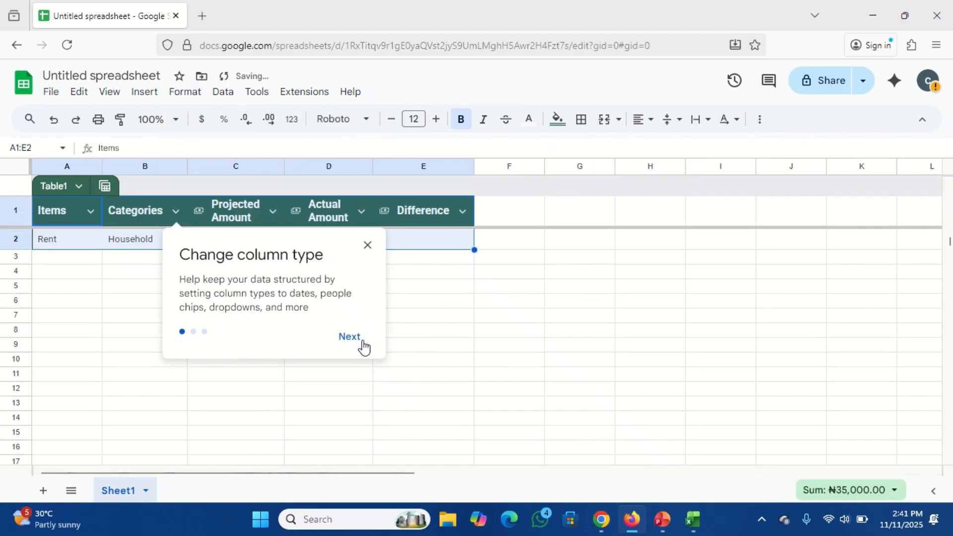
{"action": "left_click", "coordinate": [369, 245]}
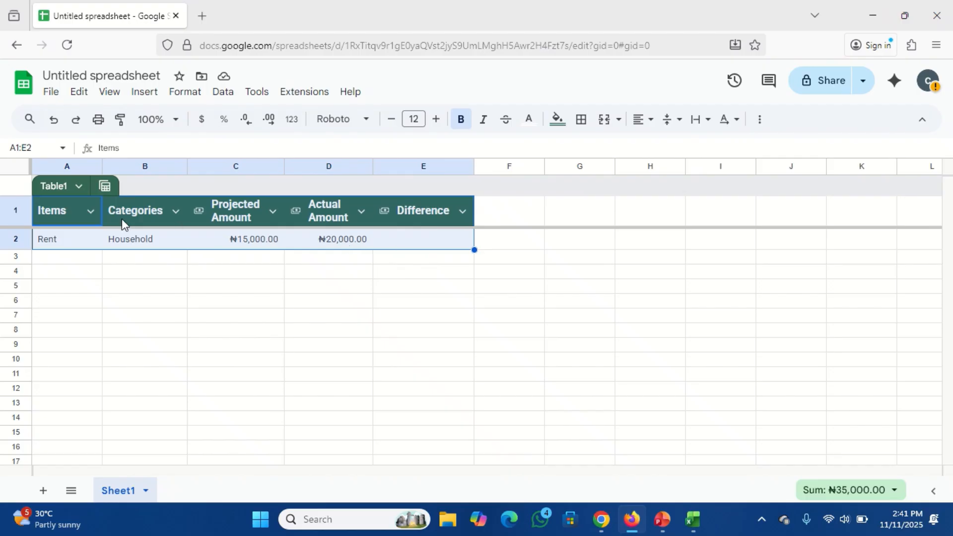
Rename the Google Sheets table as MyBudgetTracker
{"action": "left_click", "coordinate": [69, 185]}
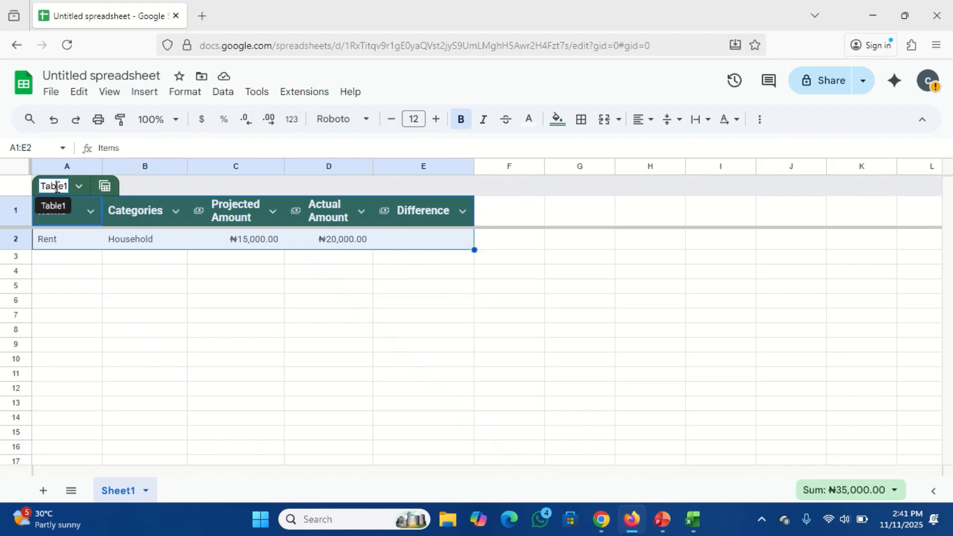
{"action": "double_click", "coordinate": [58, 187]}
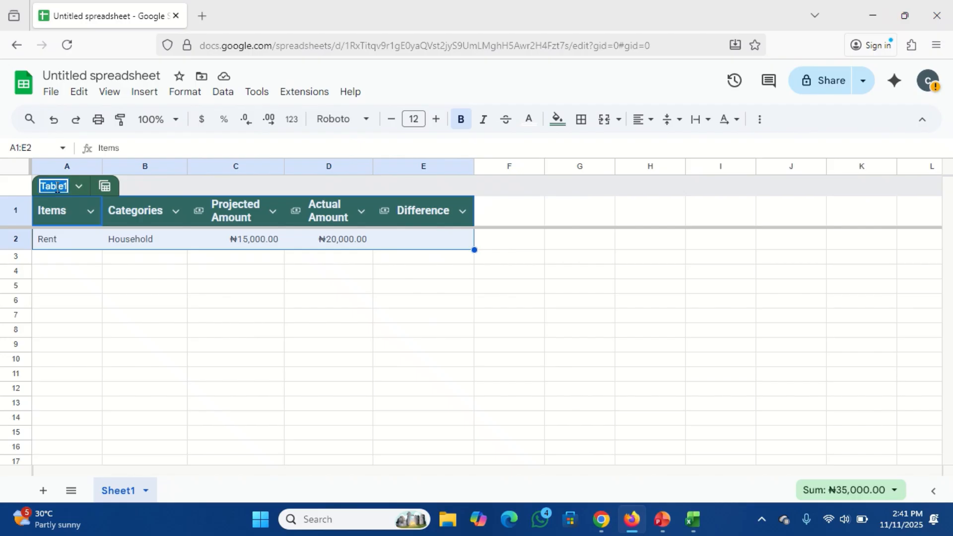
{"action": "type", "text": "My"}
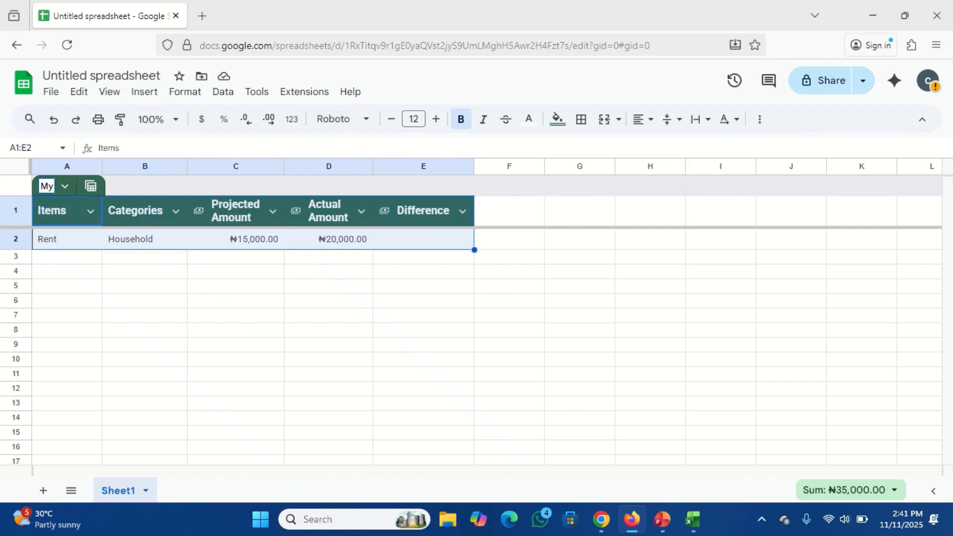
{"action": "type", "text": "Budget"}
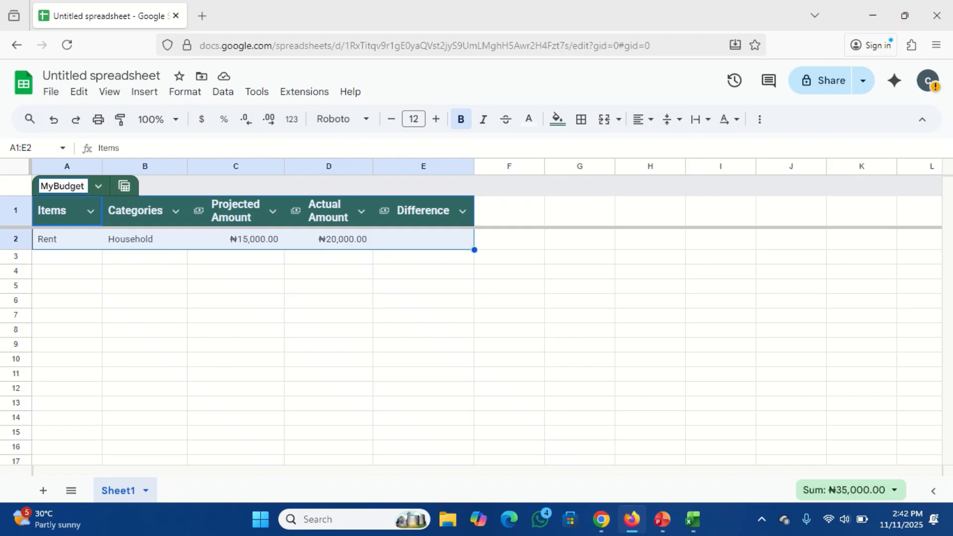
{"action": "key", "text": "BackSpace"}
{"action": "type", "text": "Tra"}
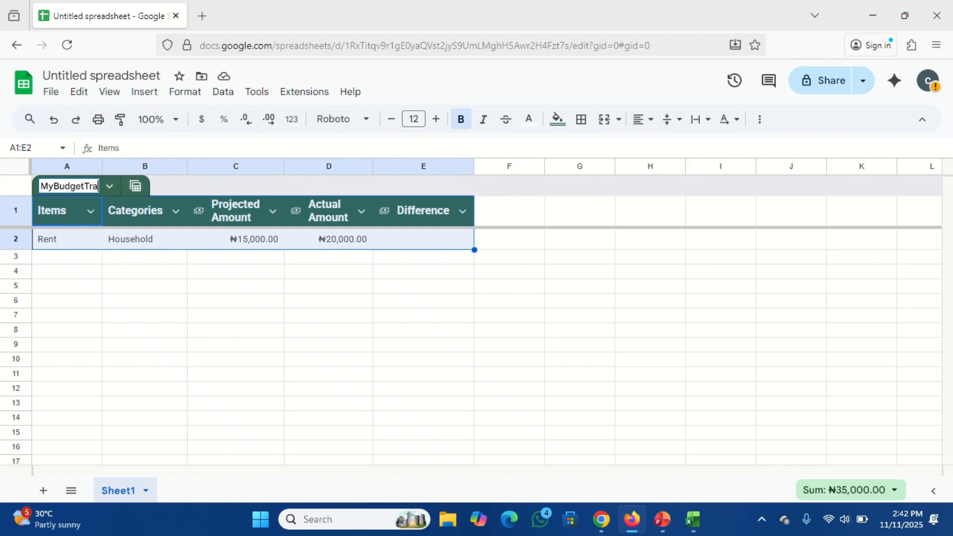
{"action": "type", "text": "cker"}
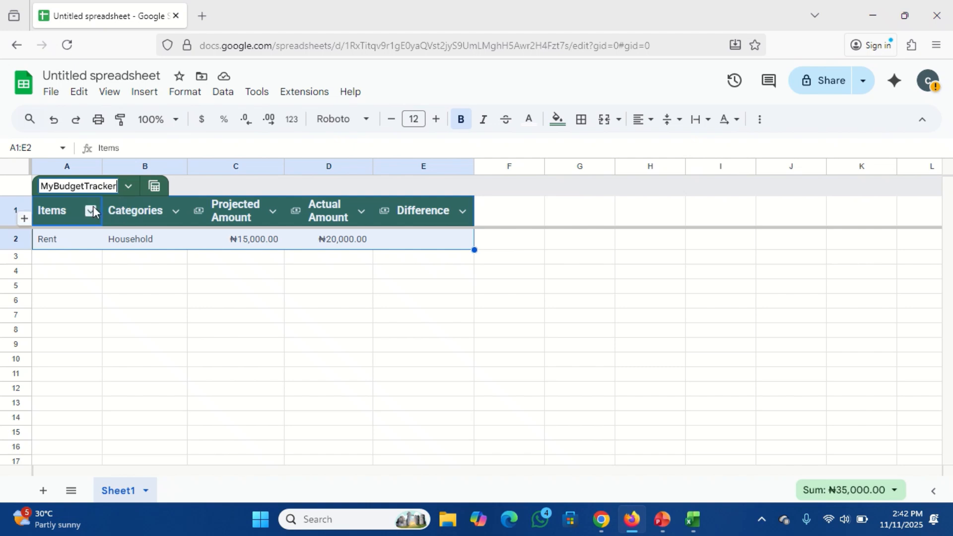
{"action": "key", "text": "Return"}
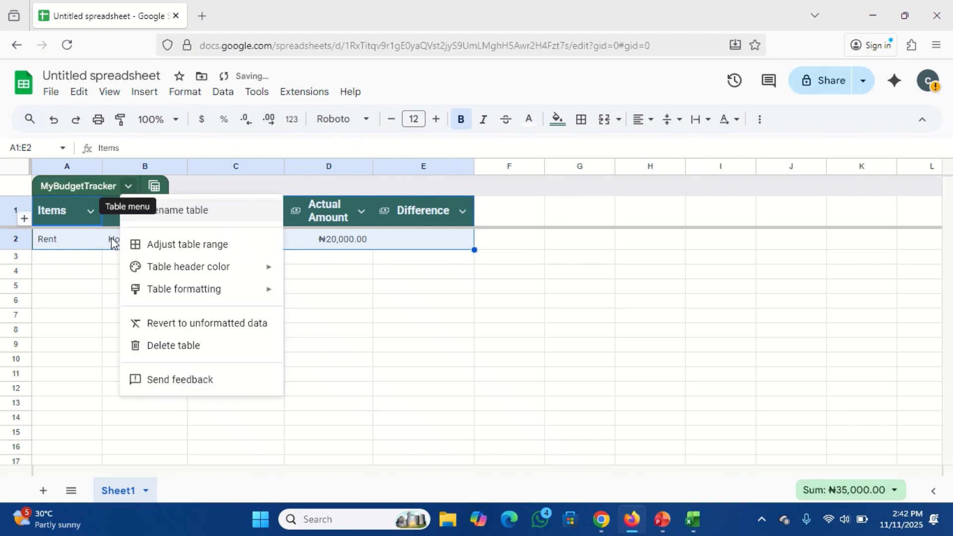
{"action": "left_click", "coordinate": [71, 288]}
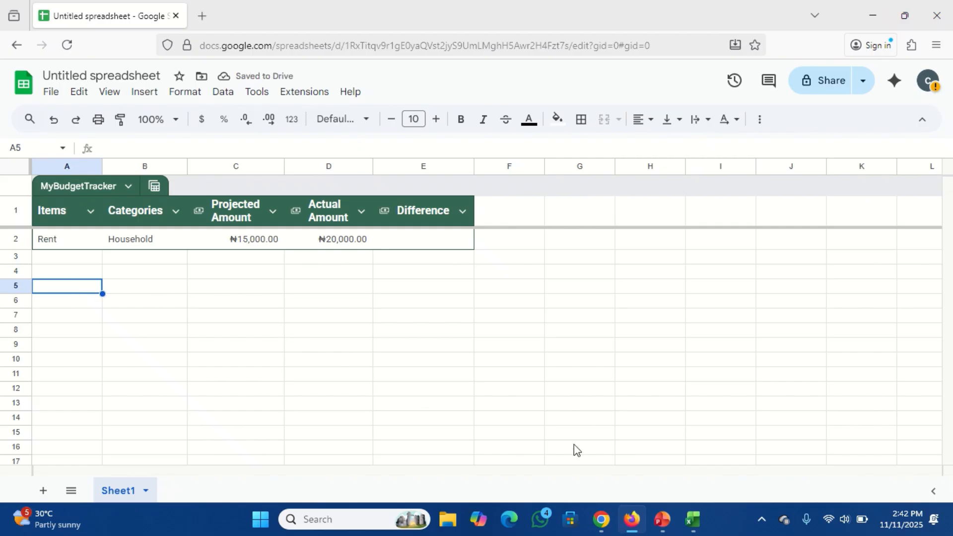
Switch to the Excel workbook and rename the budget table as MyBudgetTracker
{"action": "left_click", "coordinate": [694, 519]}
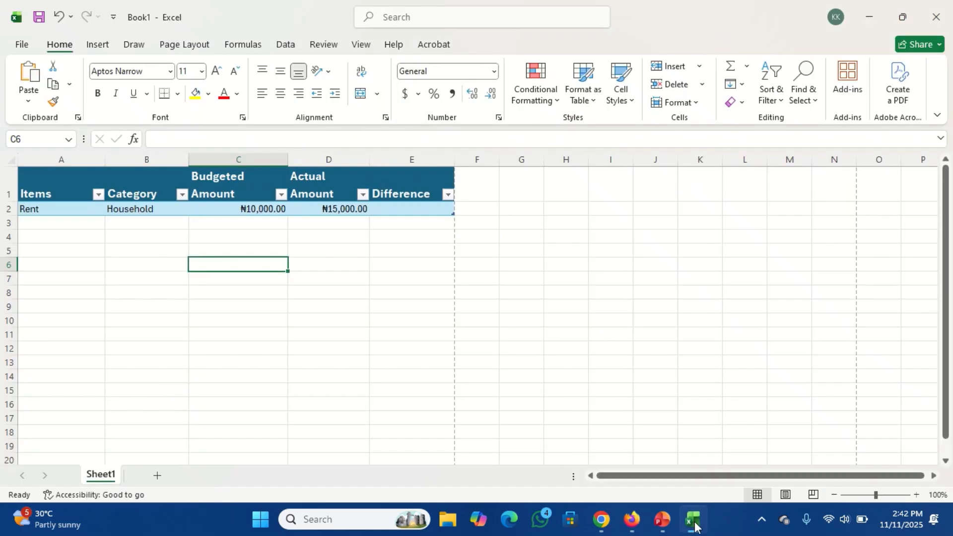
{"action": "left_click", "coordinate": [145, 210]}
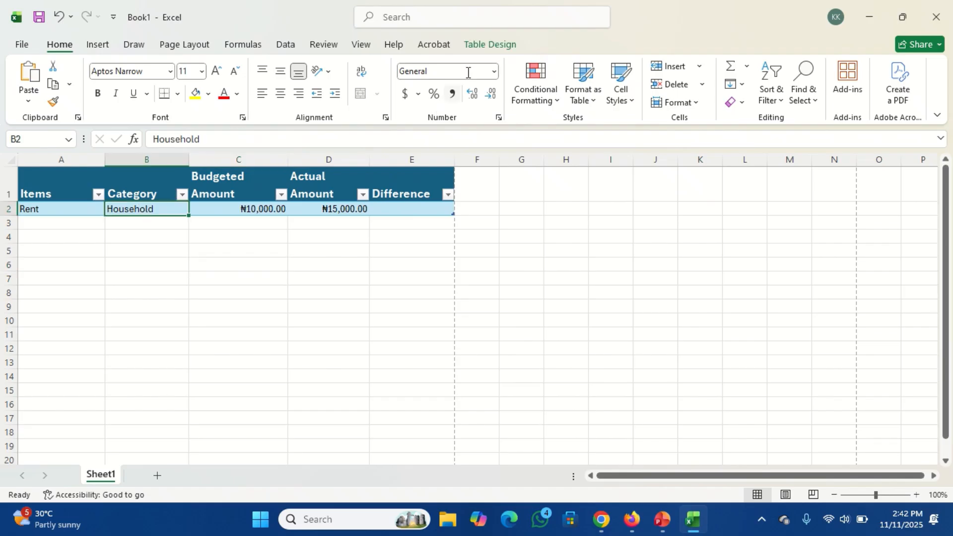
{"action": "left_click", "coordinate": [502, 50]}
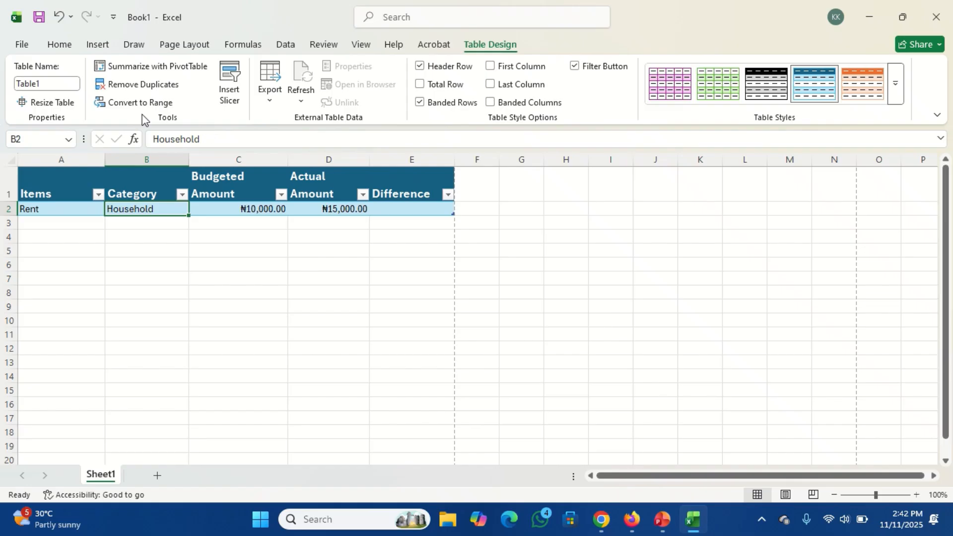
{"action": "left_click", "coordinate": [52, 83]}
{"action": "double_click", "coordinate": [52, 83]}
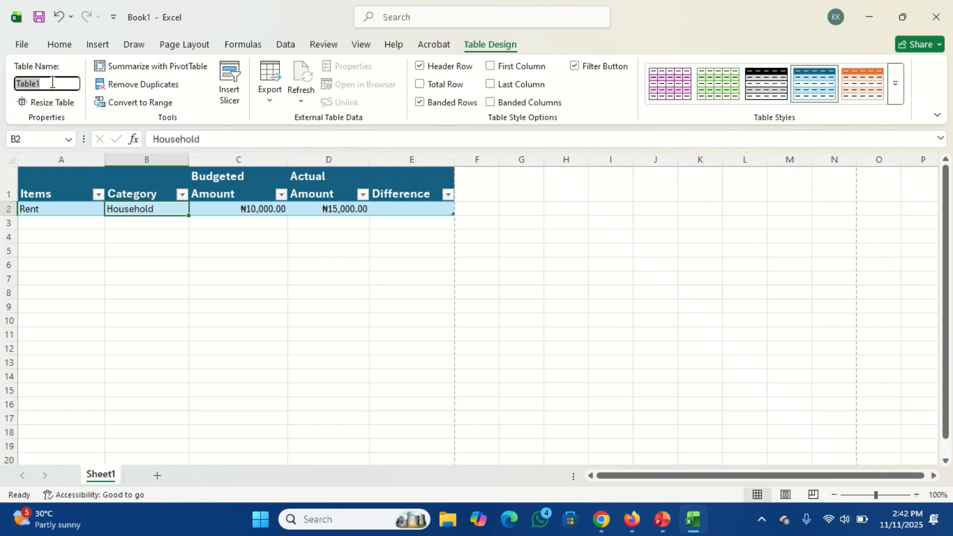
{"action": "type", "text": "MyBudgetTracker"}
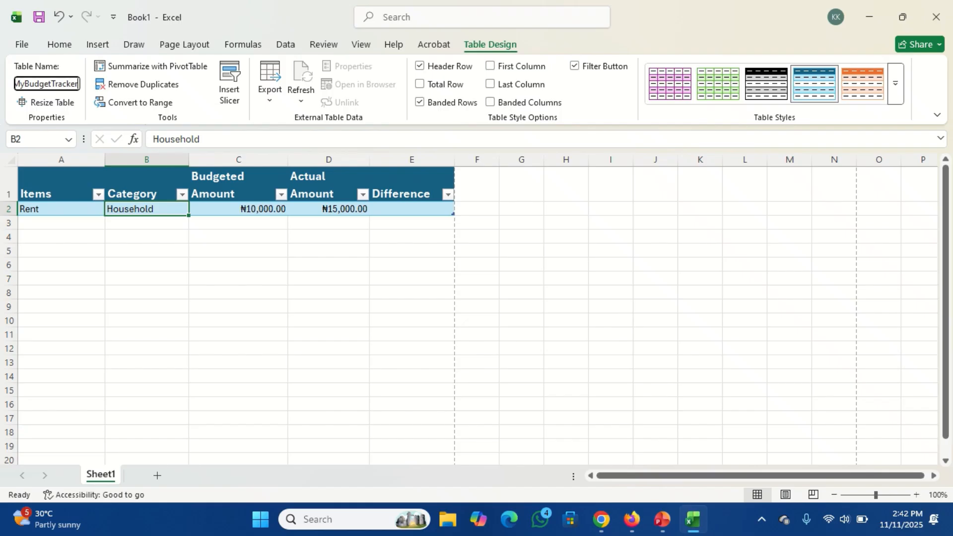
{"action": "key", "text": "Return"}
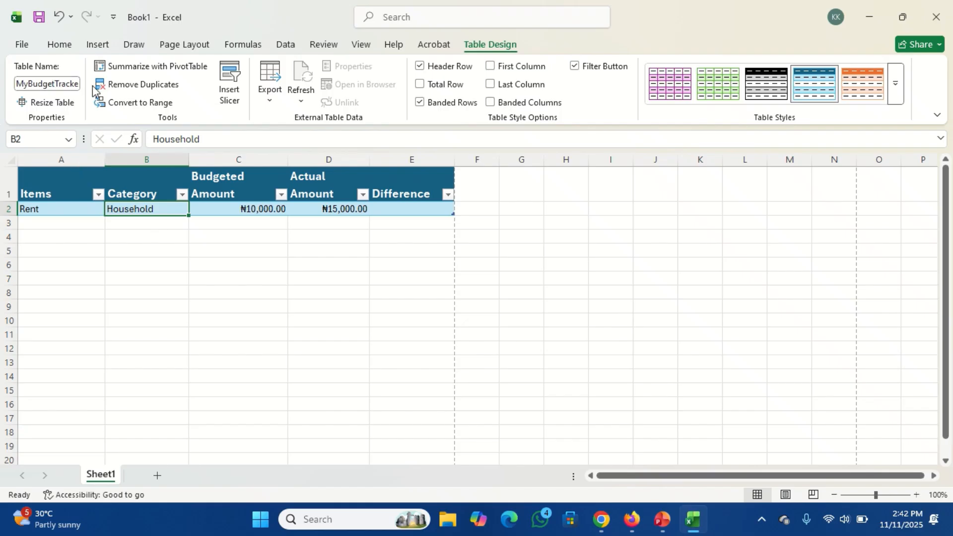
{"action": "left_click", "coordinate": [60, 46]}
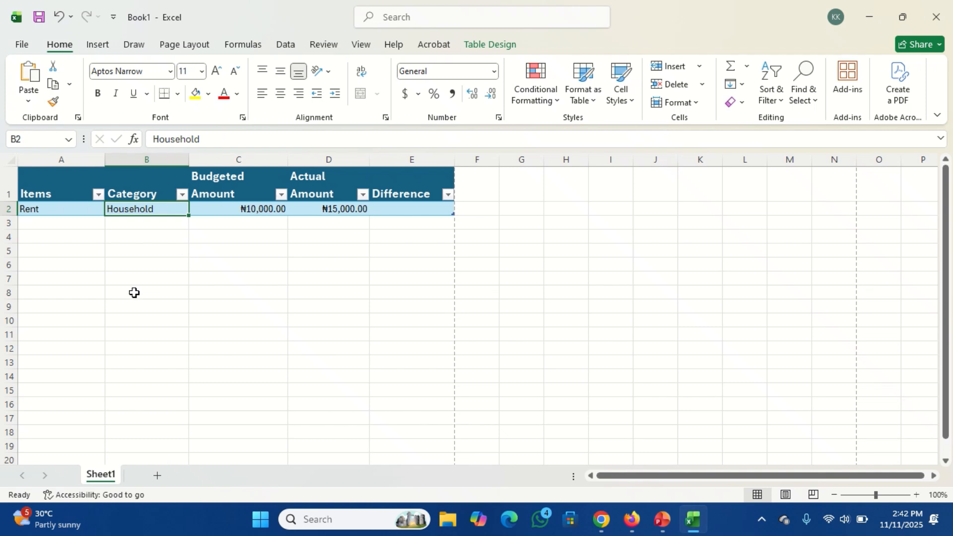
Add a Rice row to the Excel table in row 3, with category Household, budgeted amount 70000 and actual amount 58500
{"action": "left_click", "coordinate": [66, 226]}
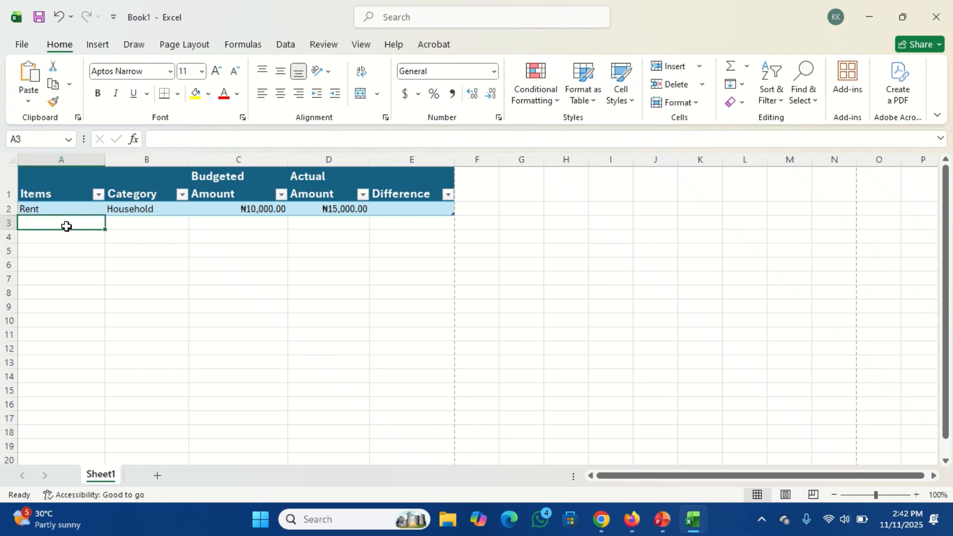
{"action": "left_click", "coordinate": [388, 208]}
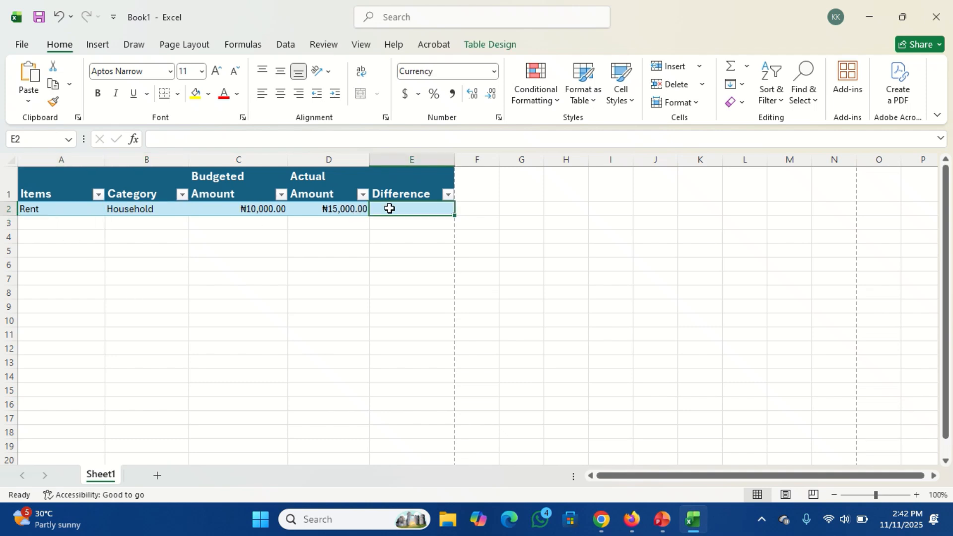
{"action": "left_click", "coordinate": [71, 224]}
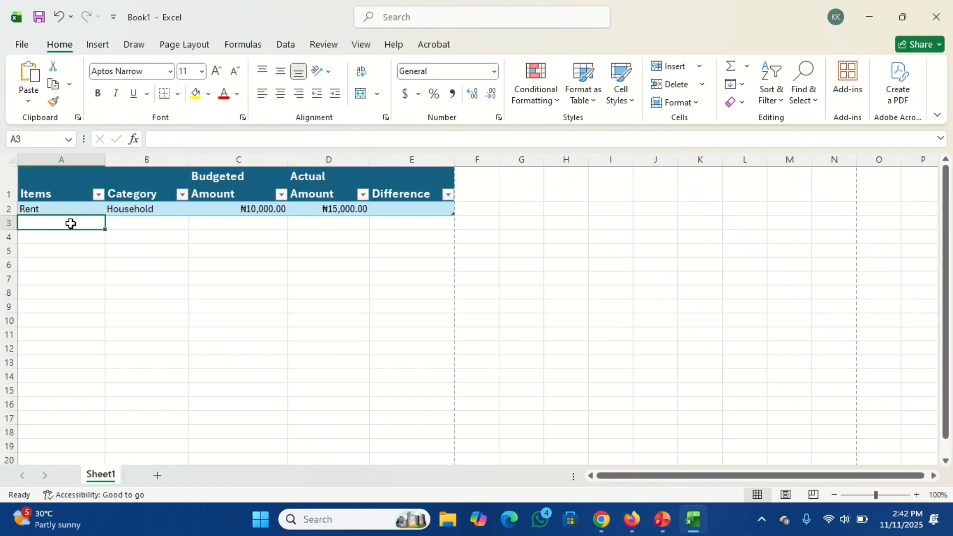
{"action": "type", "text": "Rice"}
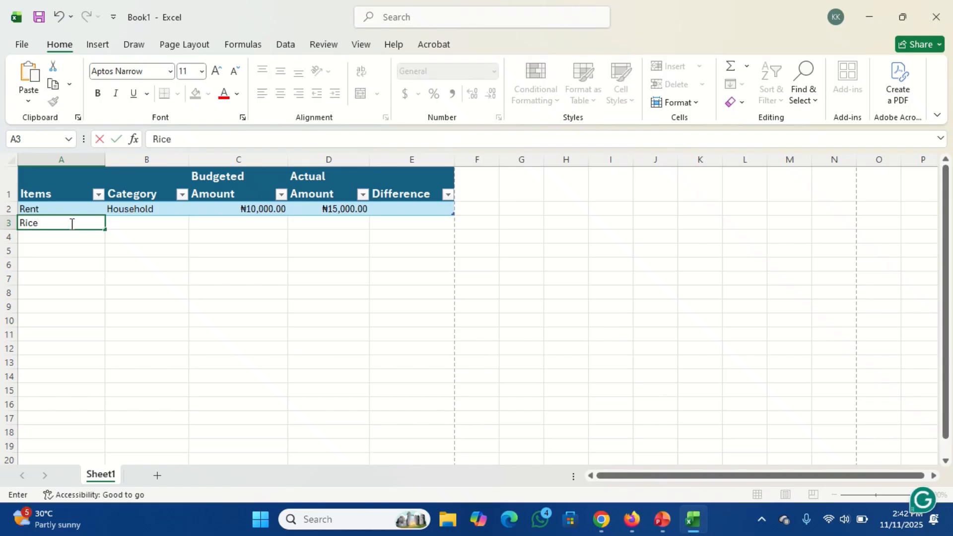
{"action": "key", "text": "Tab"}
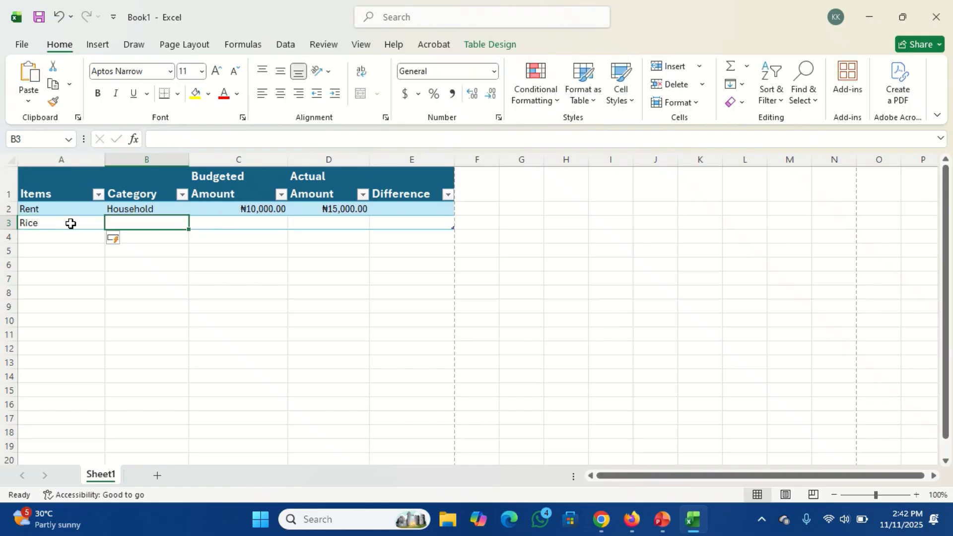
{"action": "type", "text": "H"}
{"action": "key", "text": "Tab"}
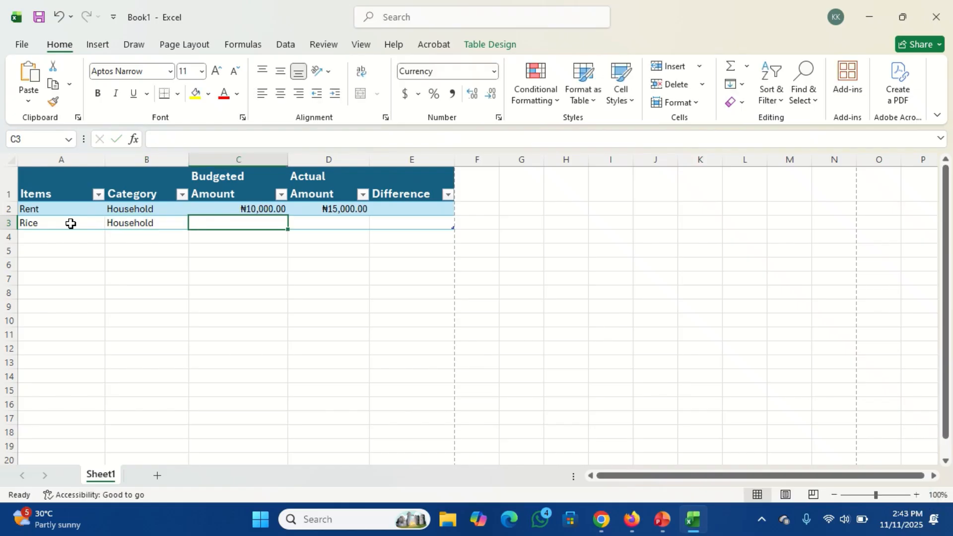
{"action": "type", "text": "70000"}
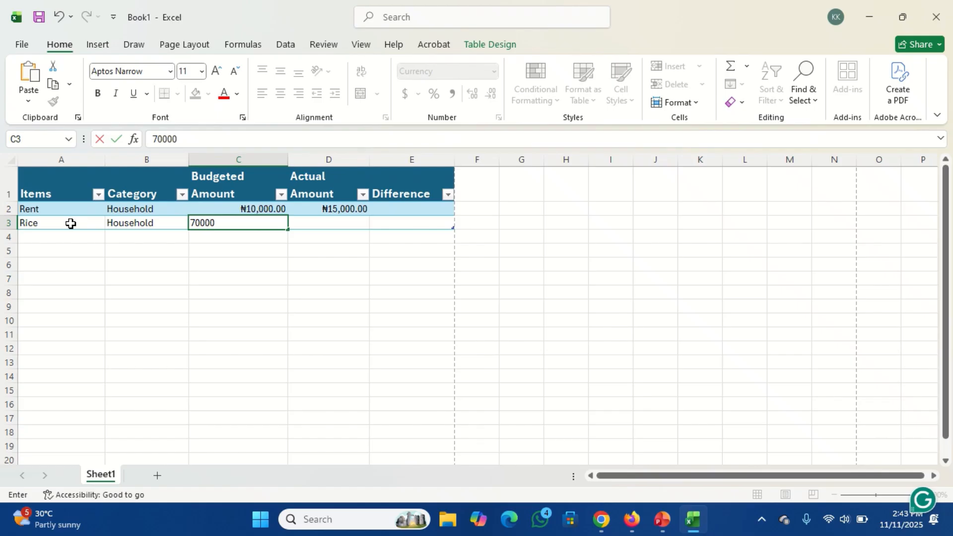
{"action": "key", "text": "Tab"}
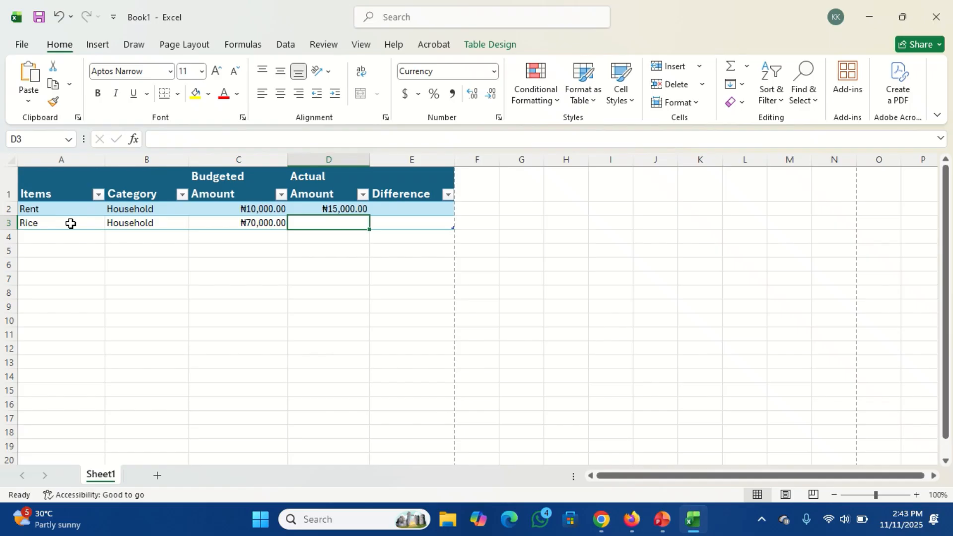
{"action": "type", "text": "585"}
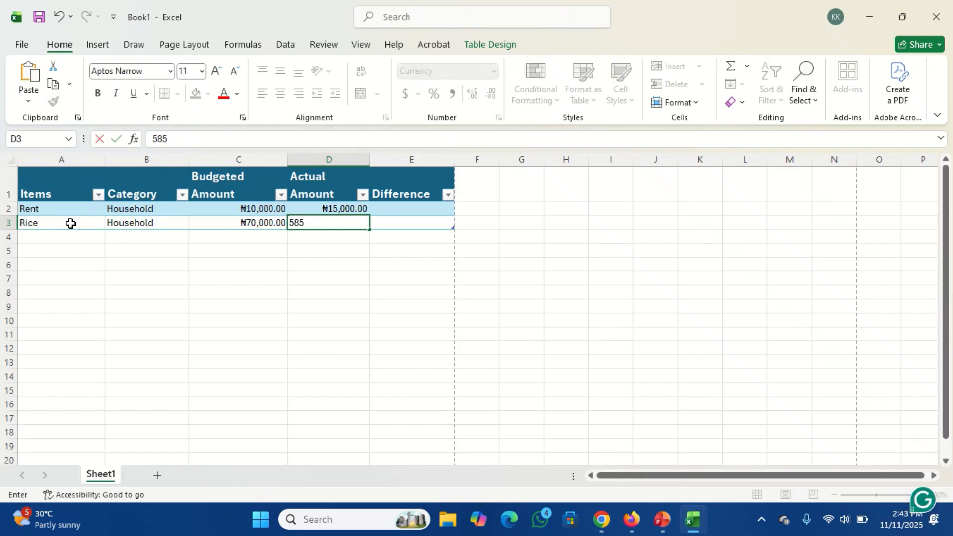
{"action": "type", "text": "00"}
{"action": "key", "text": "Tab"}
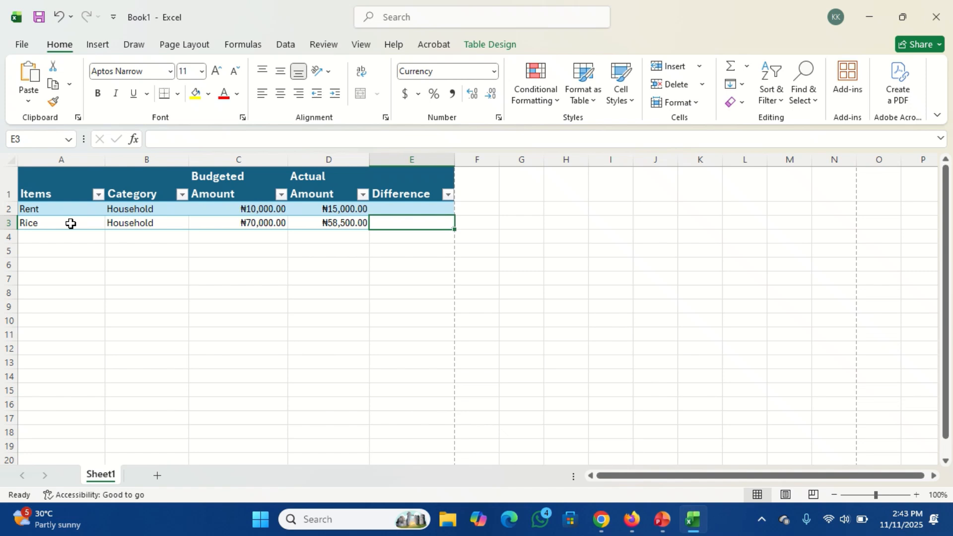
{"action": "key", "text": "Return"}
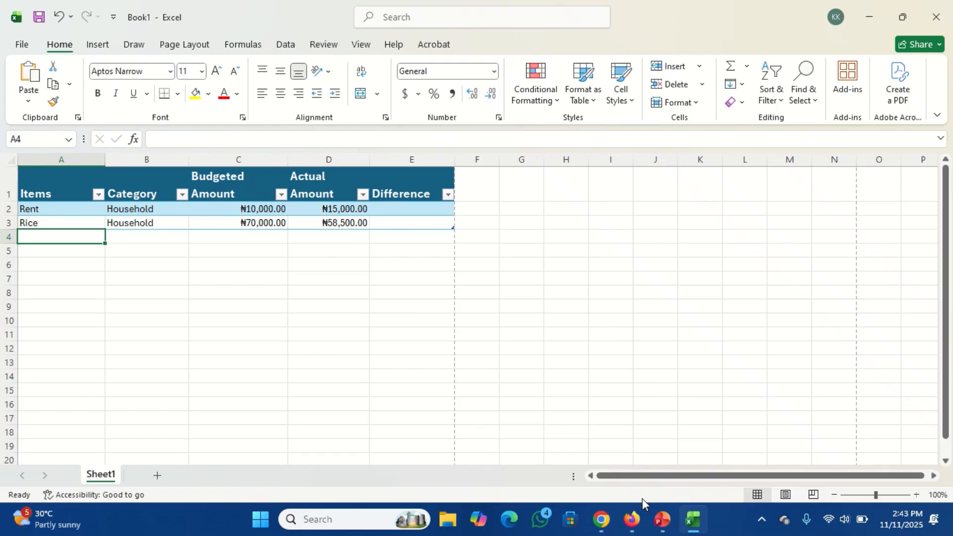
Switch to the Google Sheets spreadsheet and add a Rice row with category Household, projected amount 70000 and actual amount 58500
{"action": "left_click", "coordinate": [632, 520]}
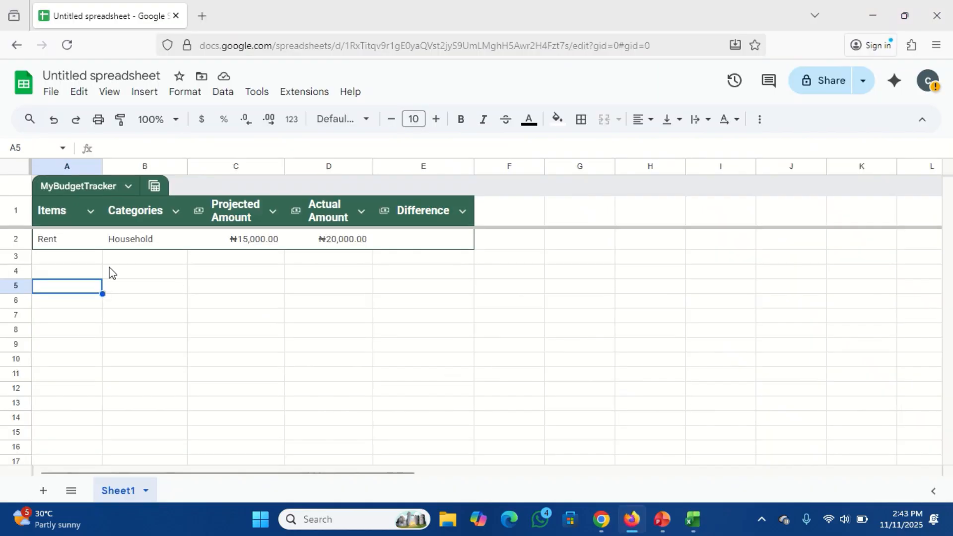
{"action": "left_click", "coordinate": [68, 259]}
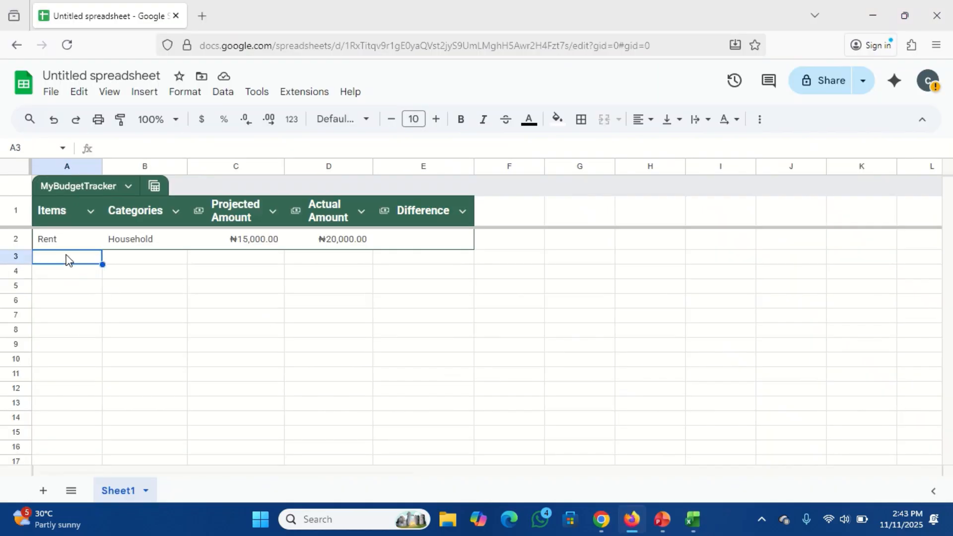
{"action": "type", "text": "Rice"}
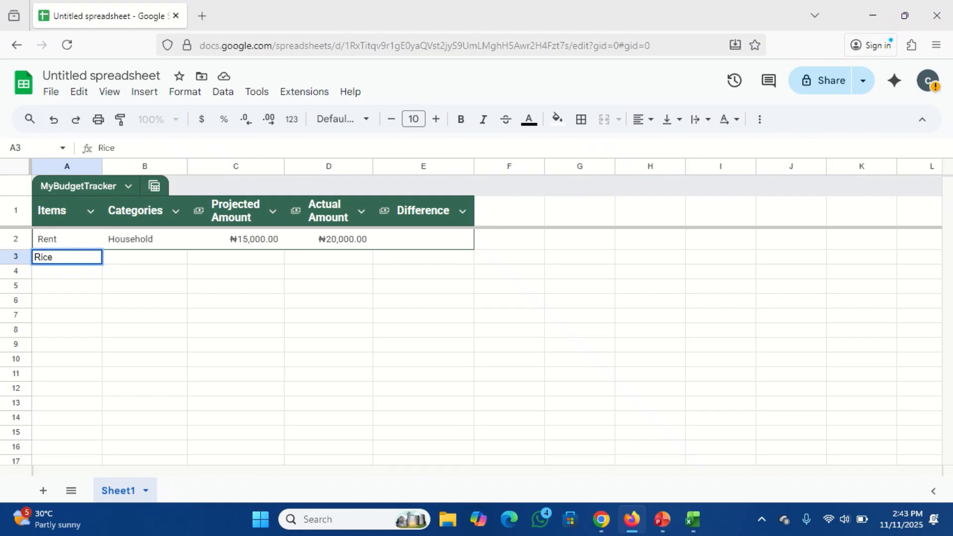
{"action": "key", "text": "Tab"}
{"action": "type", "text": "H"}
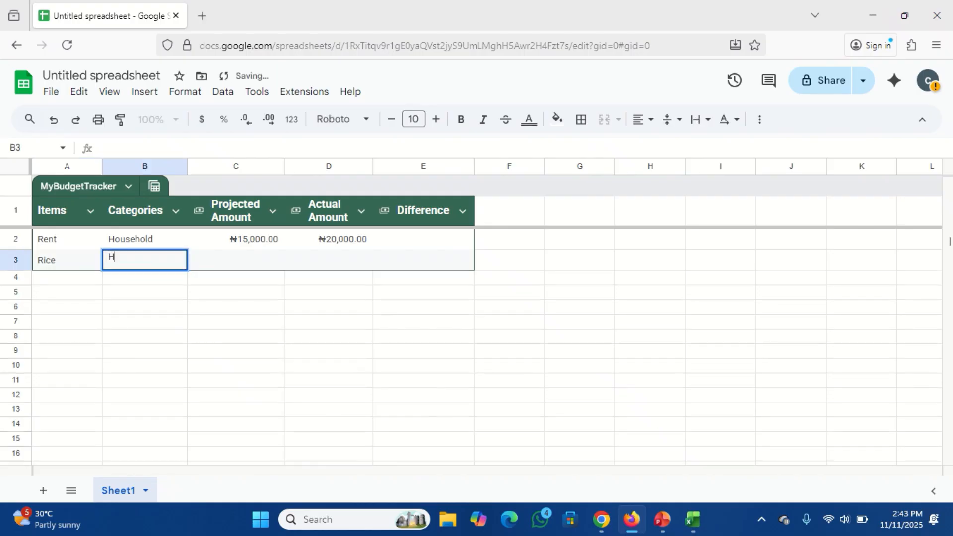
{"action": "key", "text": "Tab"}
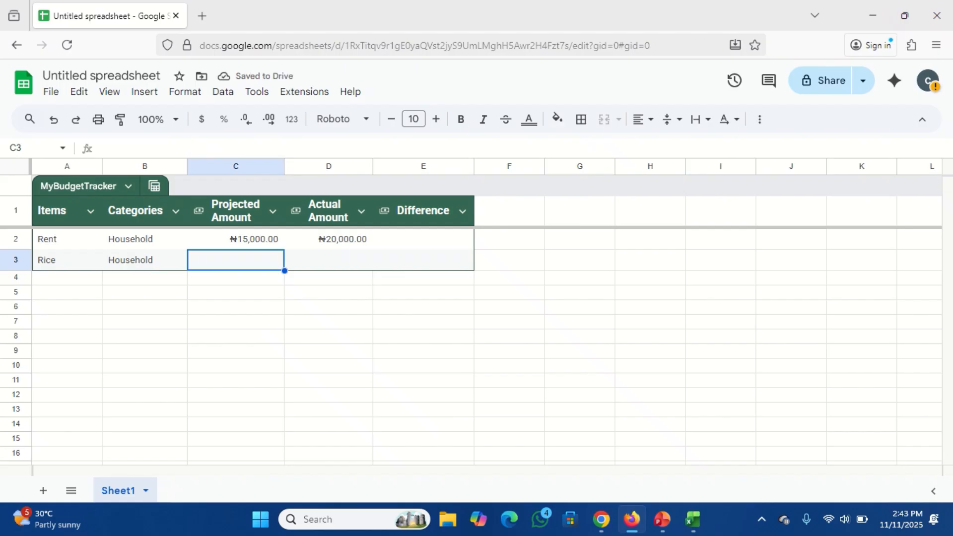
{"action": "type", "text": "70,000"}
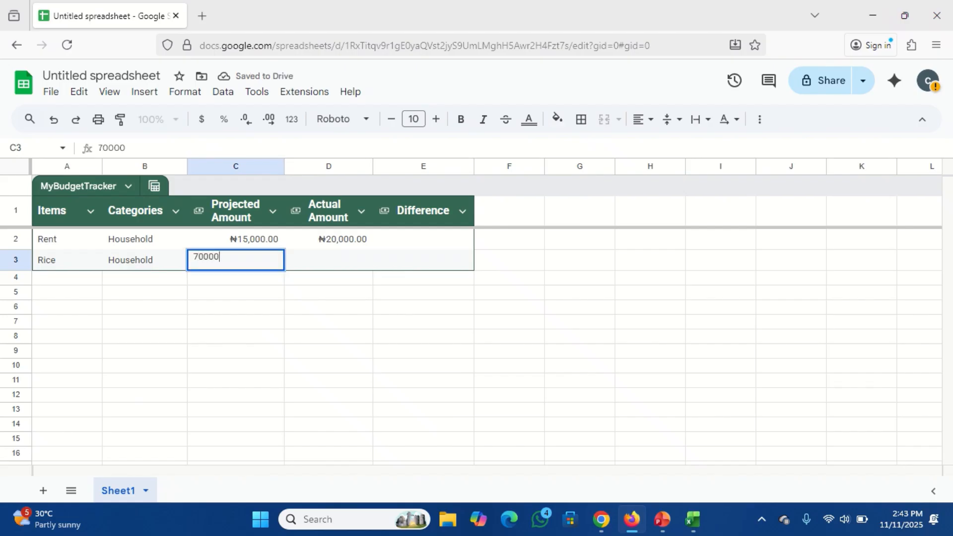
{"action": "key", "text": "Tab"}
{"action": "type", "text": "5"}
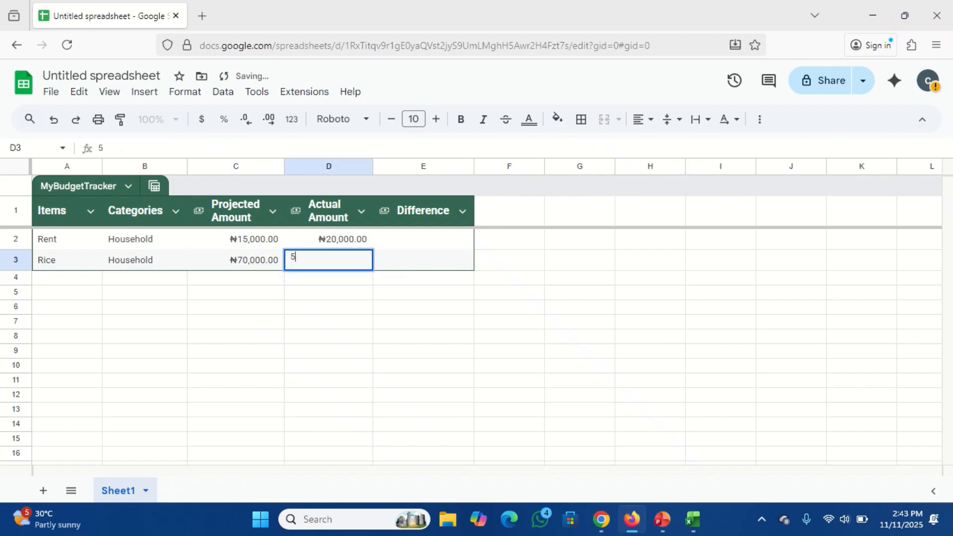
{"action": "type", "text": "8500"}
{"action": "key", "text": "Return"}
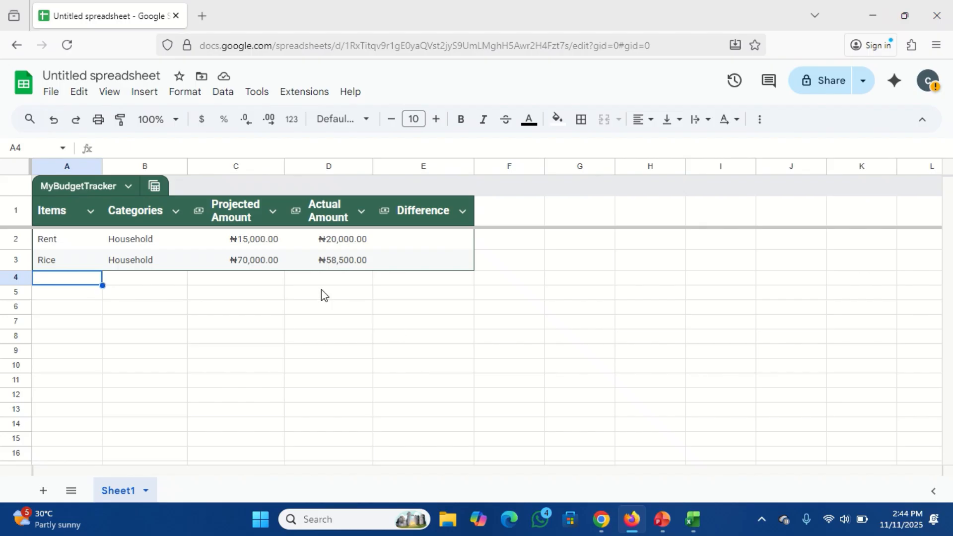
Review the Rent and Rice amounts in the Google Sheets and Excel tables, ending on the Rent row's Difference cell in Google Sheets
{"action": "left_click", "coordinate": [251, 247]}
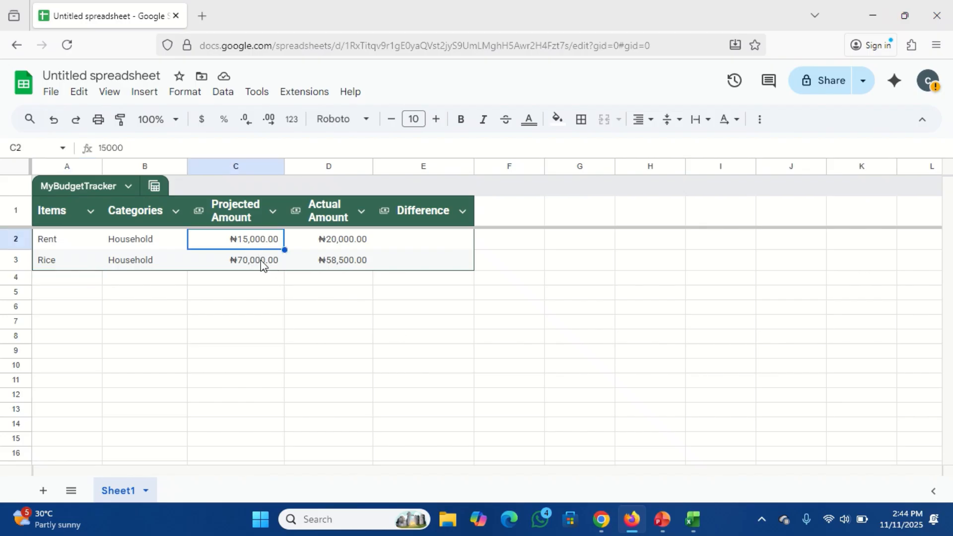
{"action": "left_click", "coordinate": [261, 264]}
{"action": "left_click", "coordinate": [341, 253]}
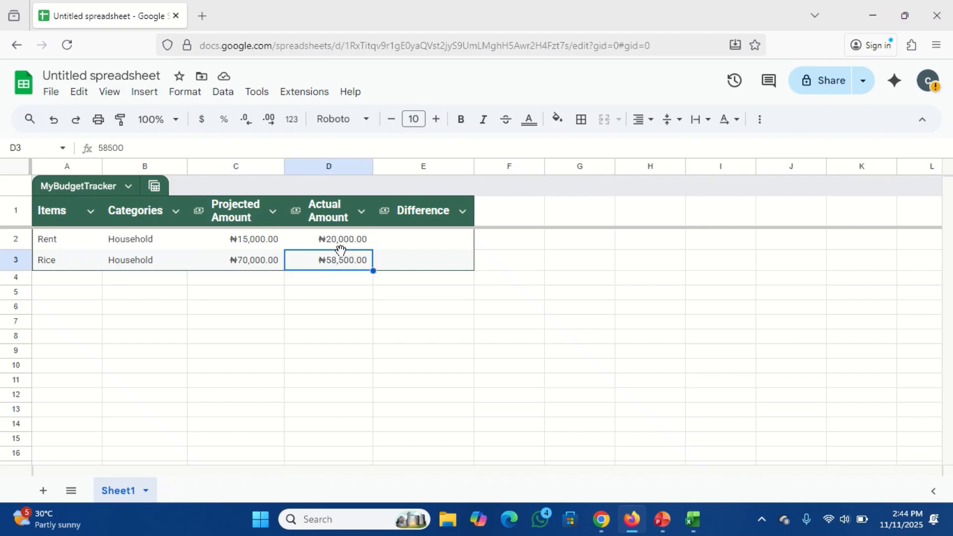
{"action": "left_click", "coordinate": [329, 238]}
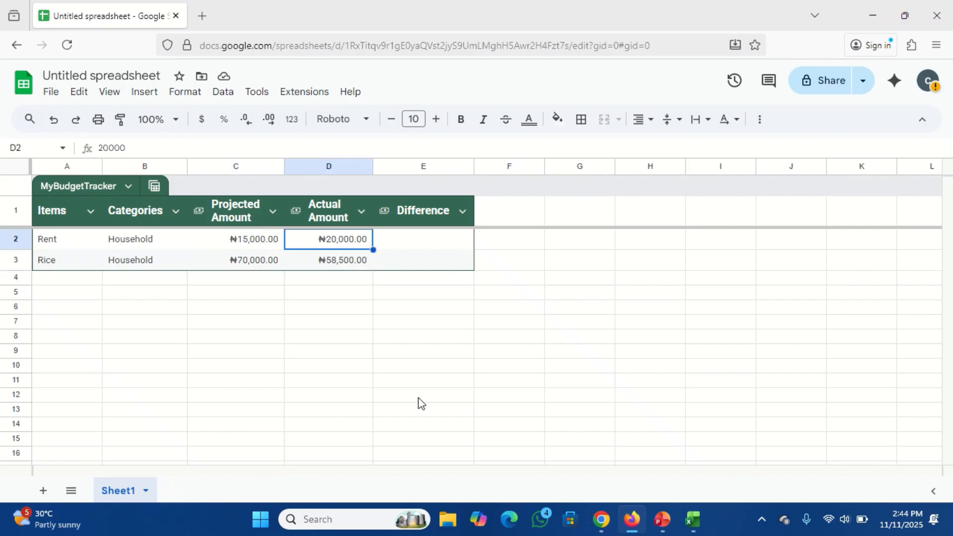
{"action": "left_click", "coordinate": [697, 520]}
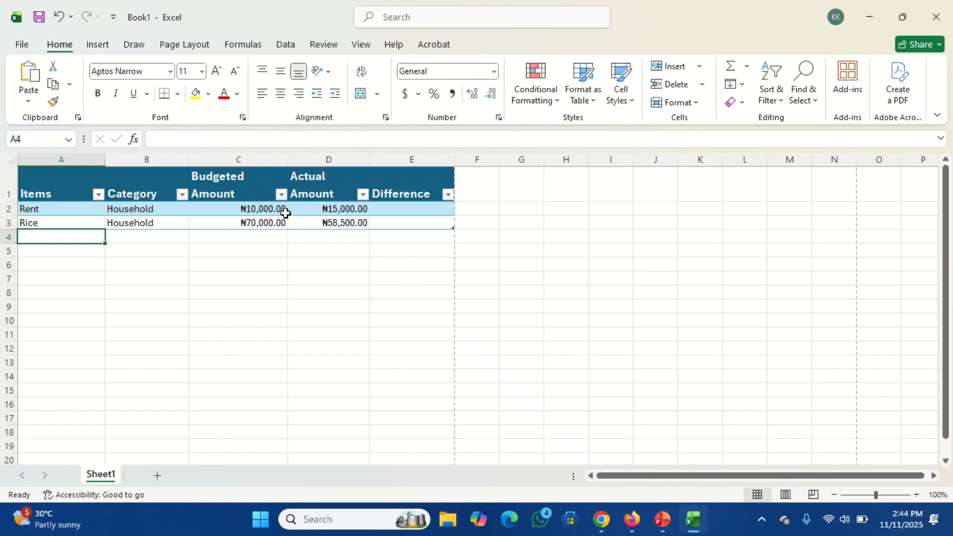
{"action": "left_click", "coordinate": [251, 213]}
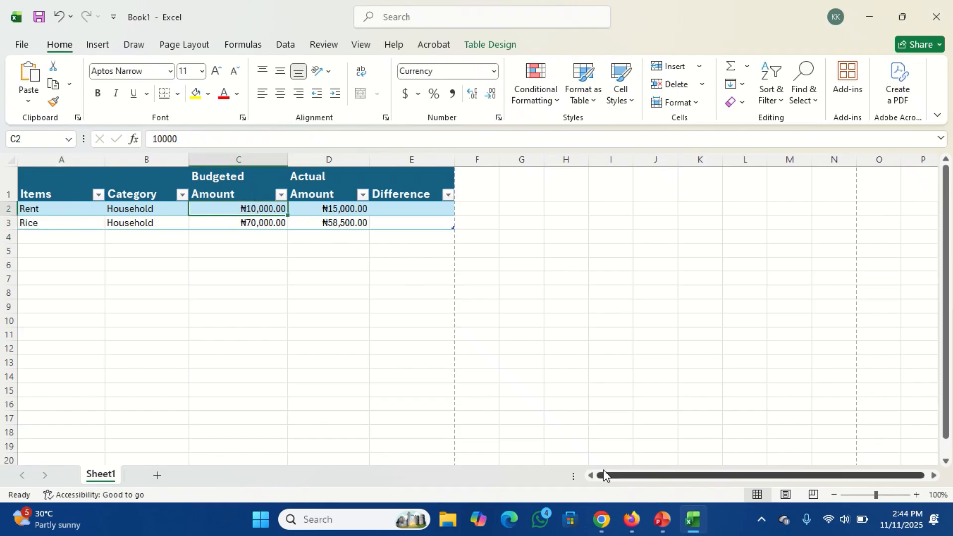
{"action": "left_click", "coordinate": [633, 519]}
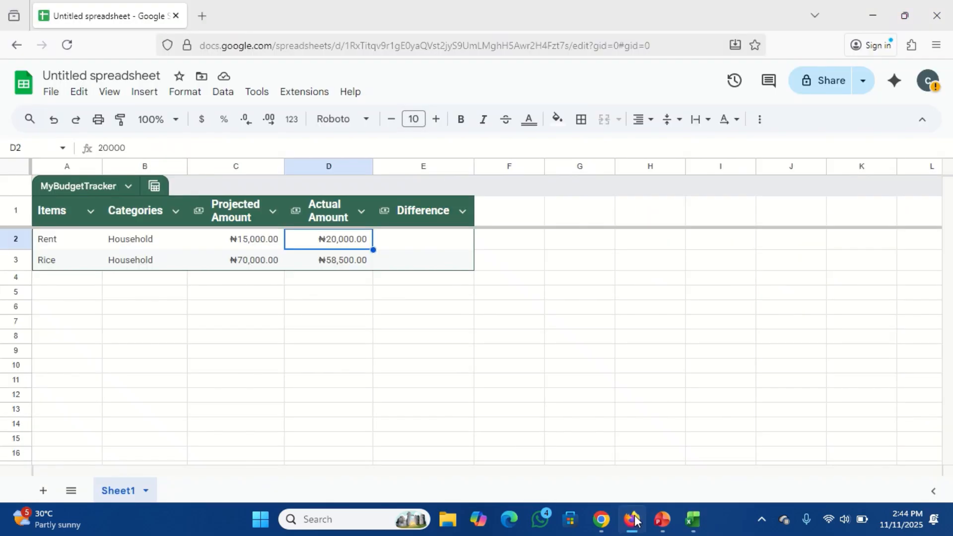
{"action": "left_click", "coordinate": [190, 242]}
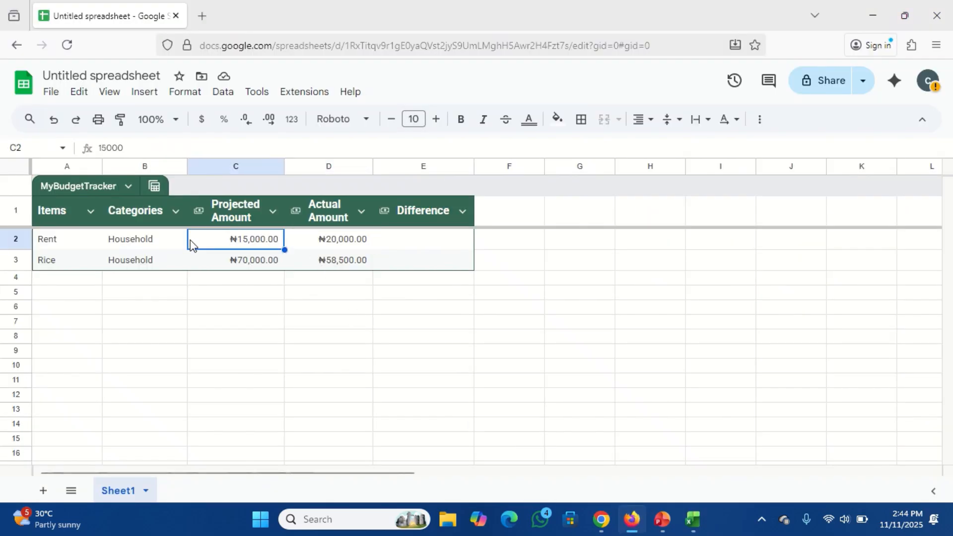
{"action": "left_click", "coordinate": [331, 261]}
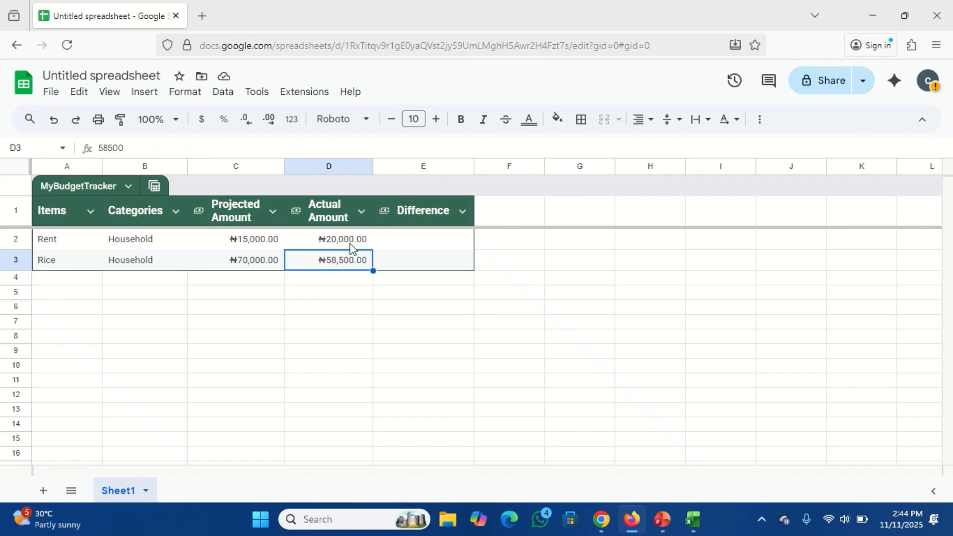
{"action": "left_click", "coordinate": [426, 241]}
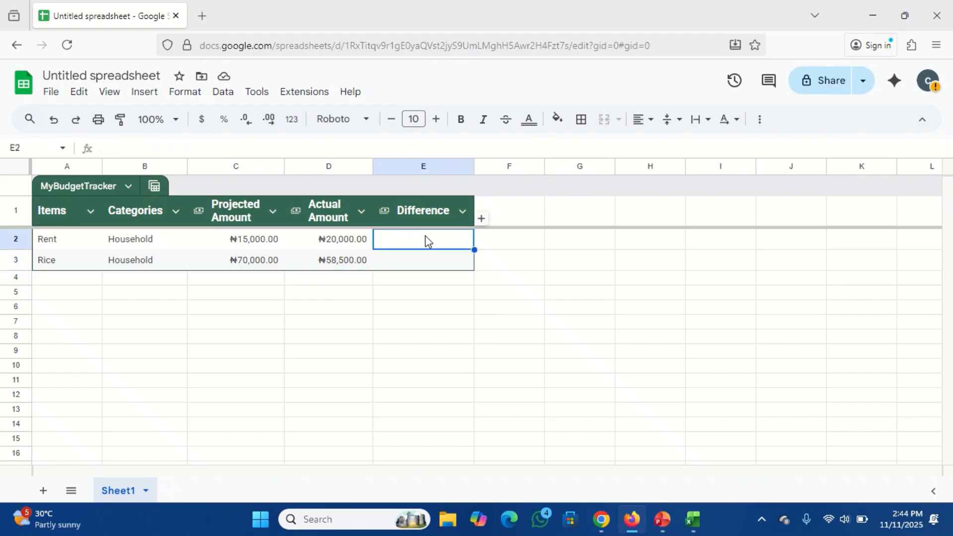
Switch to the Excel workbook and examine the table's Difference cells and the Budgeted and Actual Amount columns
{"action": "left_click", "coordinate": [412, 265]}
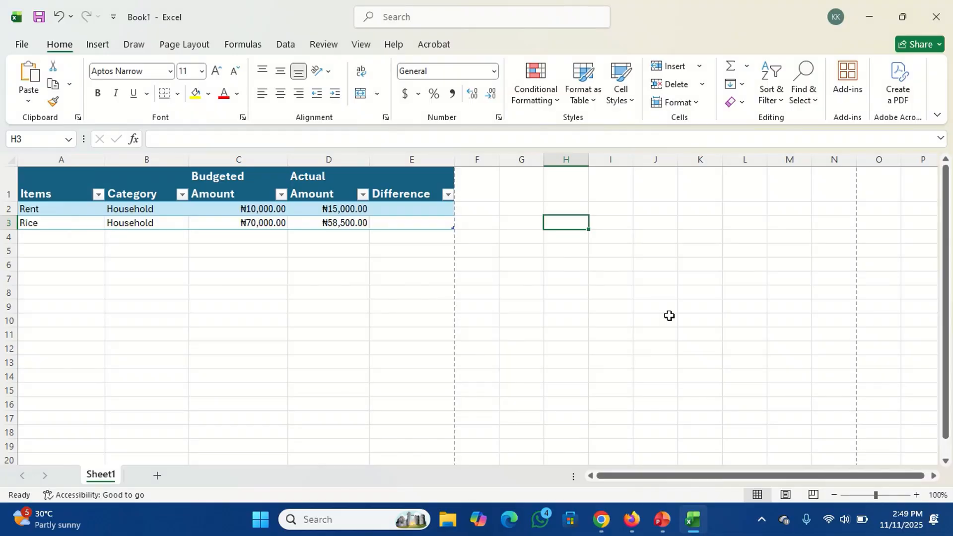
{"action": "left_click", "coordinate": [373, 304]}
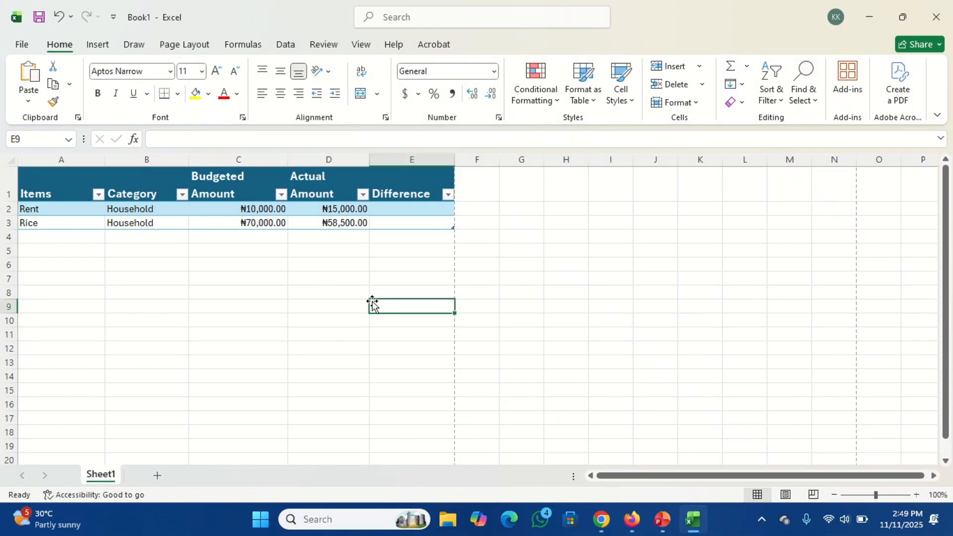
{"action": "left_click", "coordinate": [403, 207]}
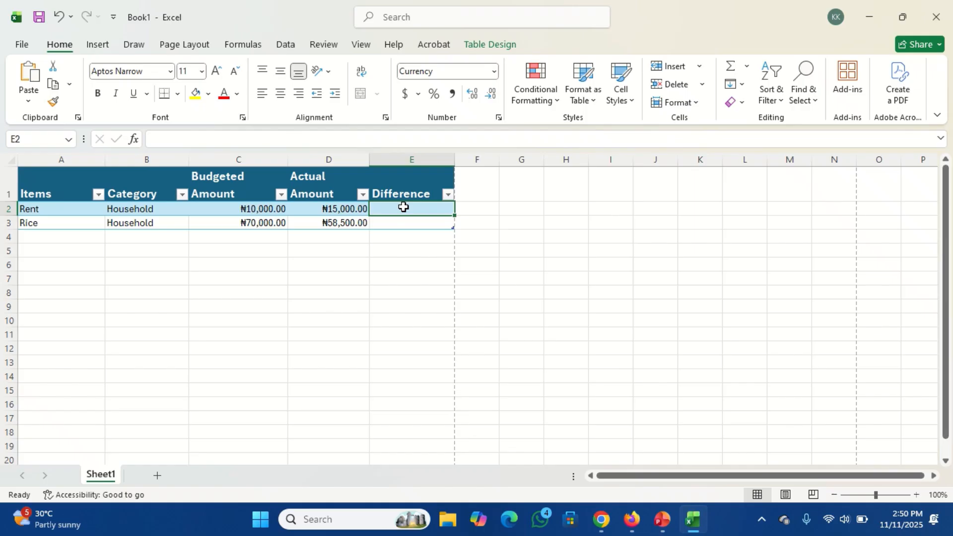
{"action": "left_click", "coordinate": [388, 236]}
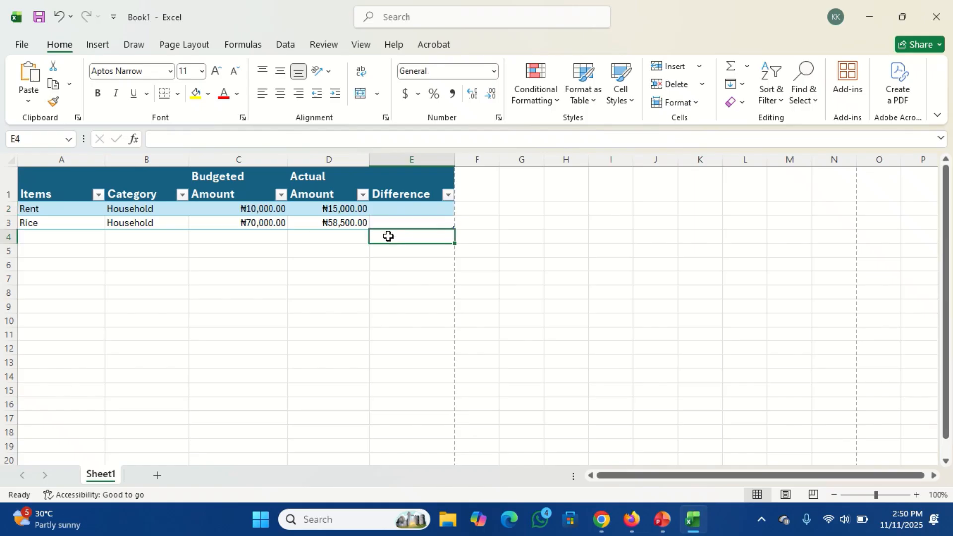
{"action": "left_click", "coordinate": [257, 249]}
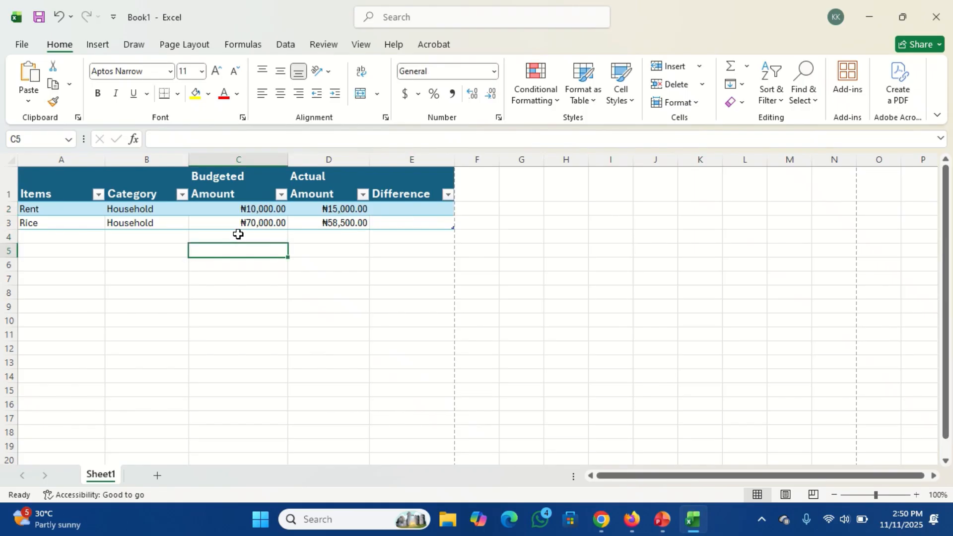
{"action": "left_click", "coordinate": [238, 234]}
{"action": "left_click", "coordinate": [322, 236]}
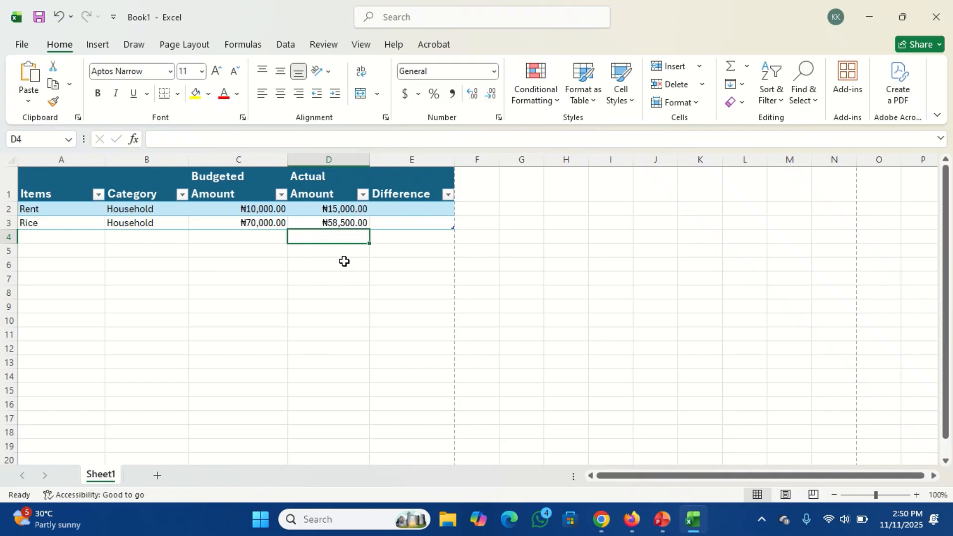
Try totalling the actual amounts with =SUM(D2:D15) in cell E7 below the Excel table, and undo the entry
{"action": "left_click", "coordinate": [396, 280]}
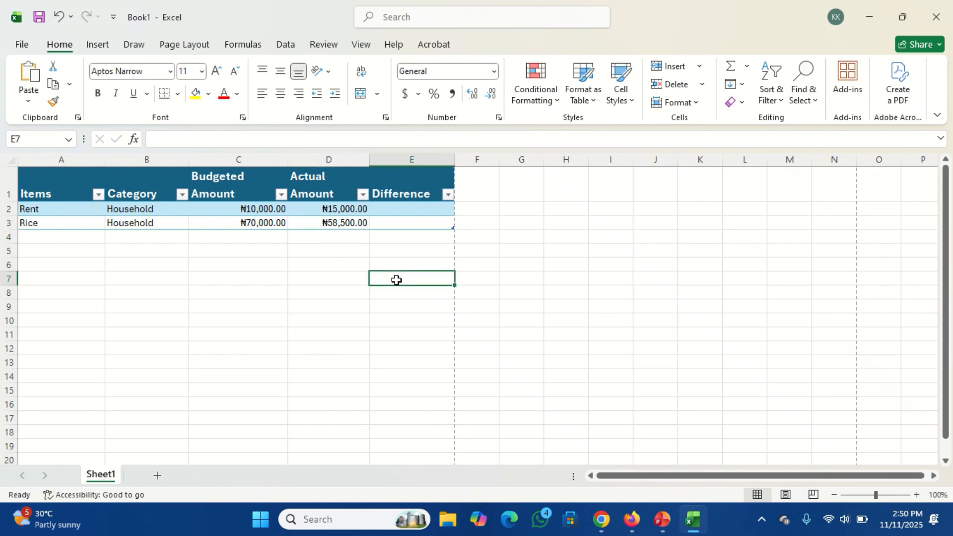
{"action": "type", "text": "="}
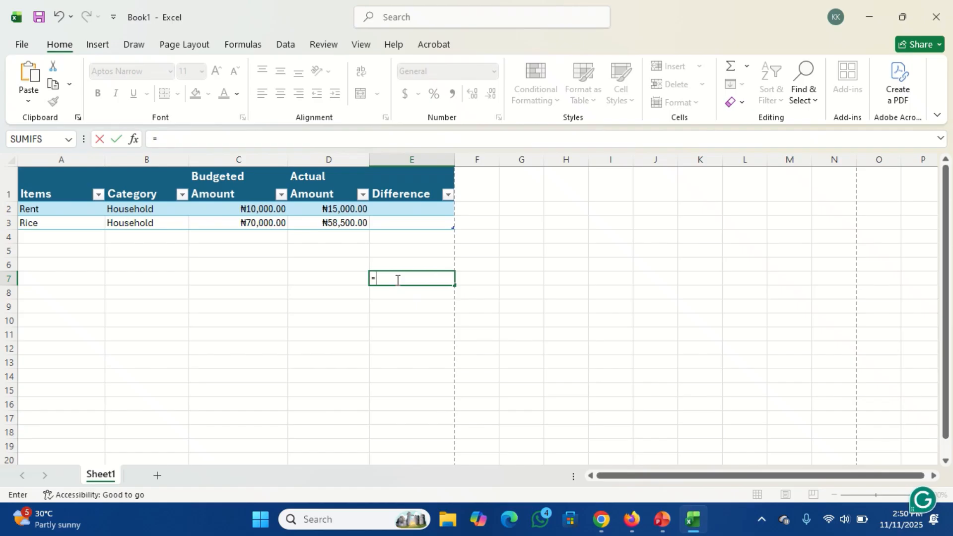
{"action": "type", "text": "s"}
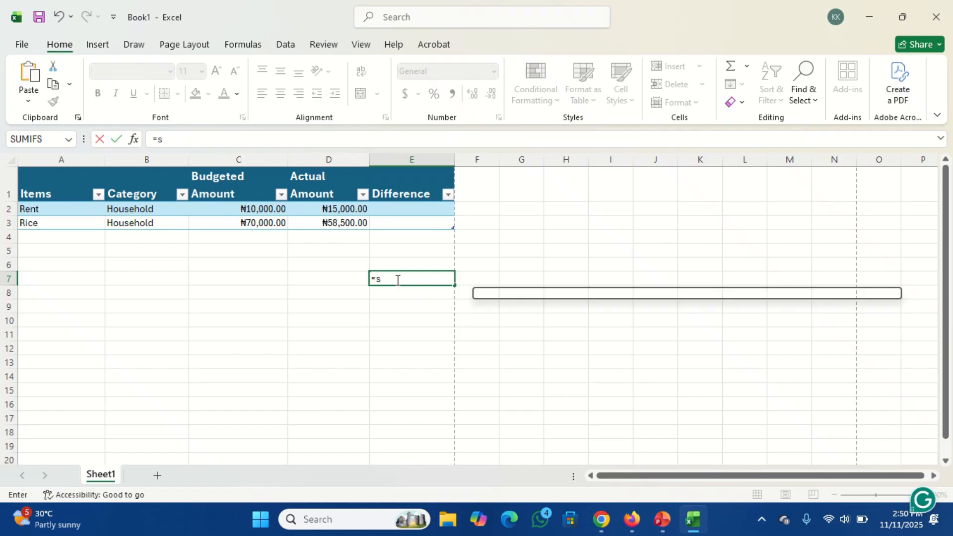
{"action": "type", "text": "um"}
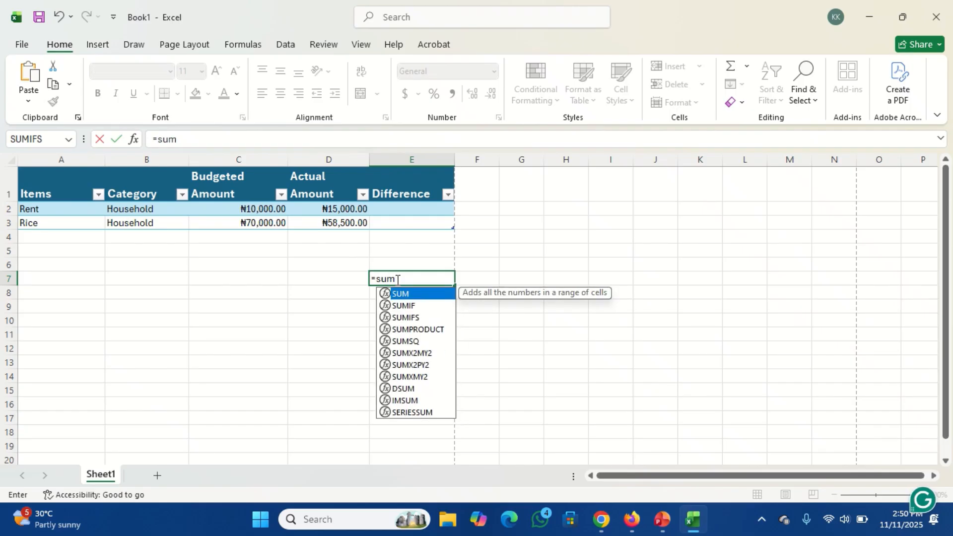
{"action": "key", "text": "Tab"}
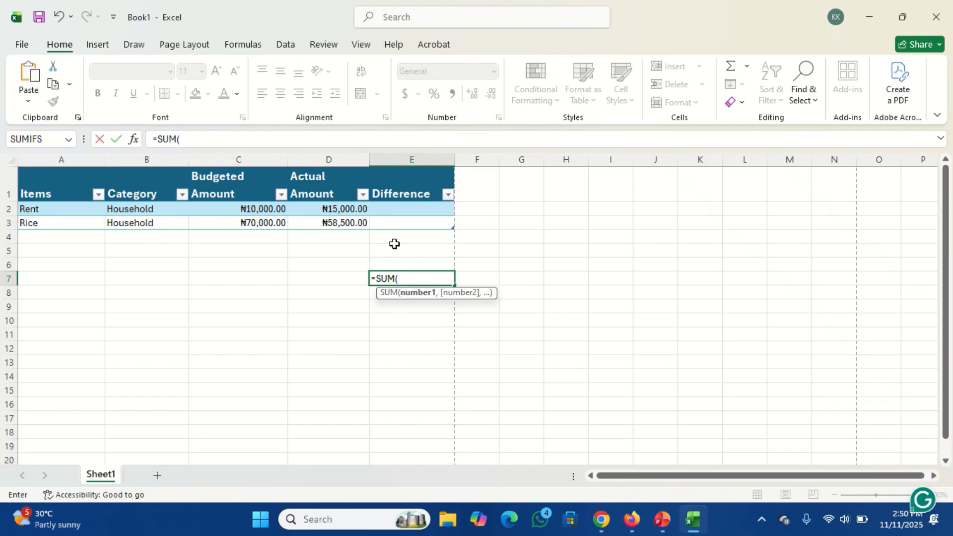
{"action": "type", "text": "D2:"}
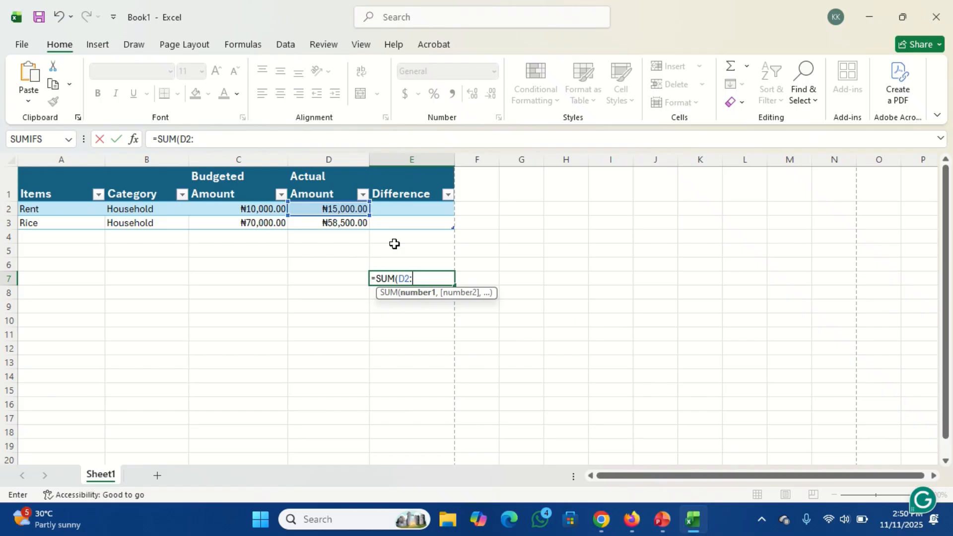
{"action": "type", "text": "d15"}
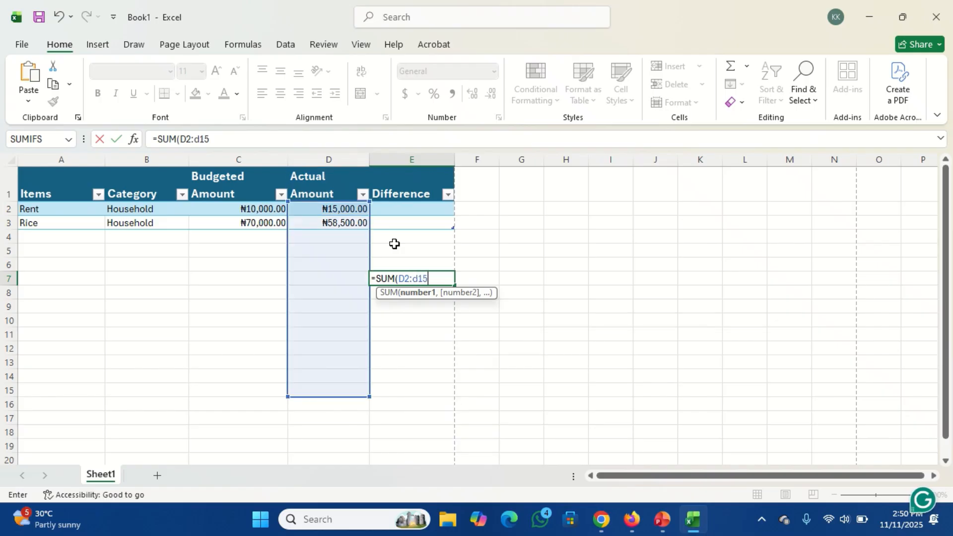
{"action": "type", "text": ")"}
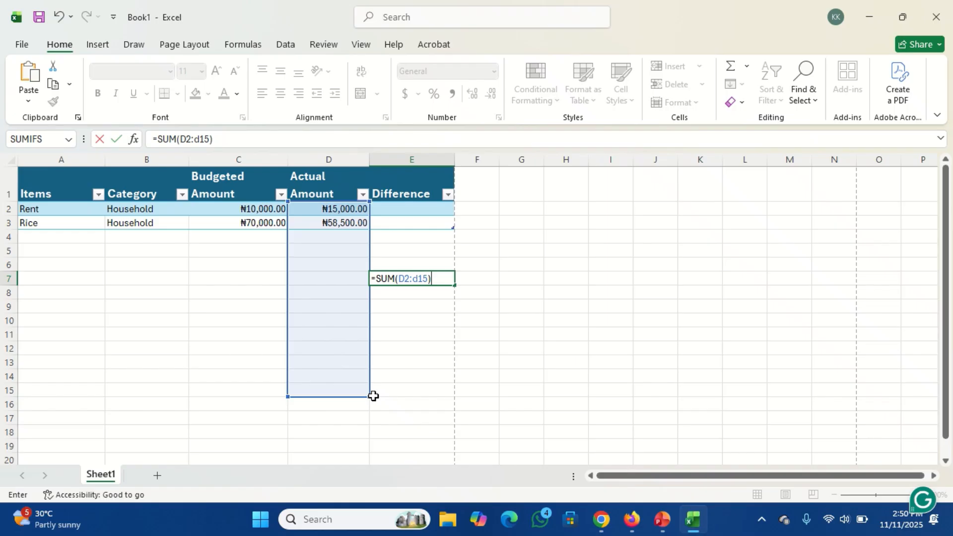
{"action": "key", "text": "Return"}
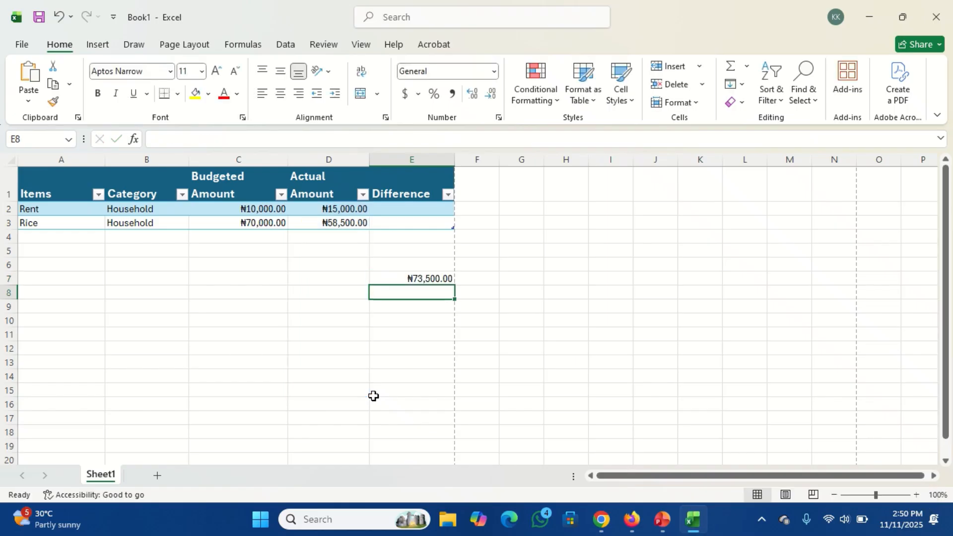
{"action": "left_click", "coordinate": [418, 281]}
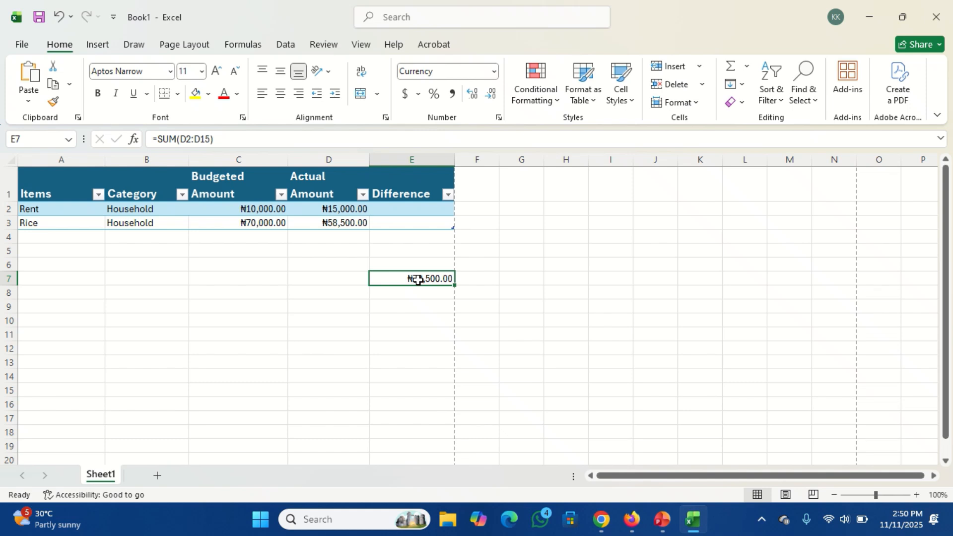
{"action": "key", "text": "ctrl+z"}
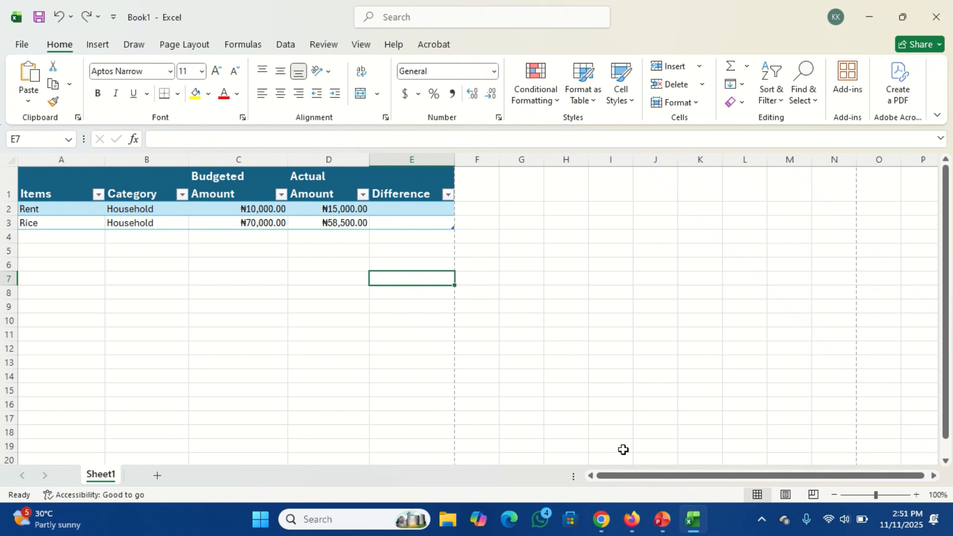
Switch to the Google Sheets spreadsheet, try the range formula =D2:D15 in cell F9, and clear that cell
{"action": "left_click", "coordinate": [632, 520]}
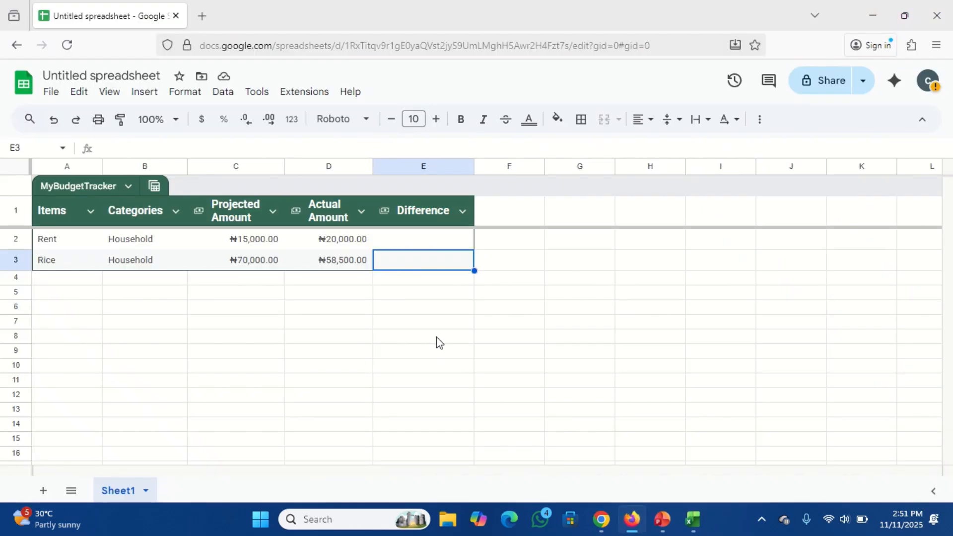
{"action": "left_click", "coordinate": [525, 352]}
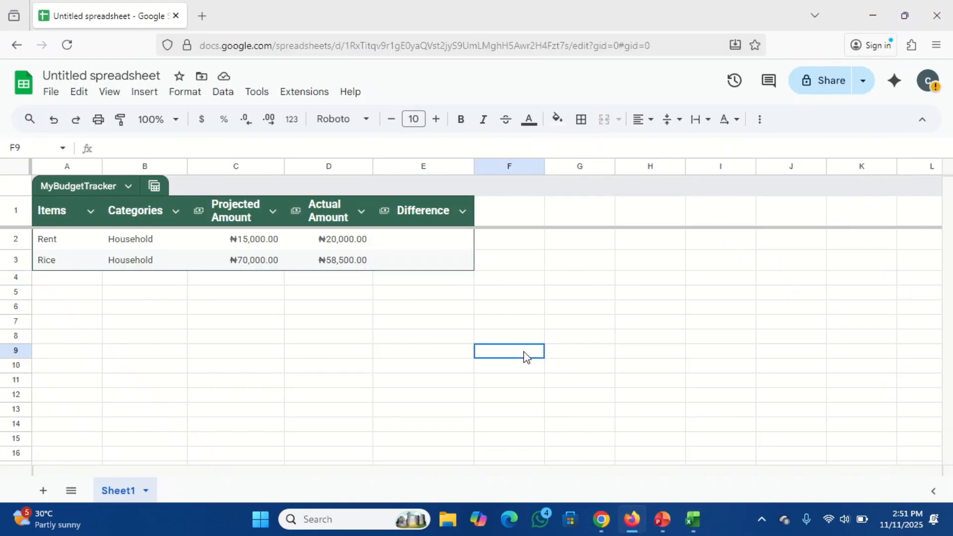
{"action": "type", "text": "="}
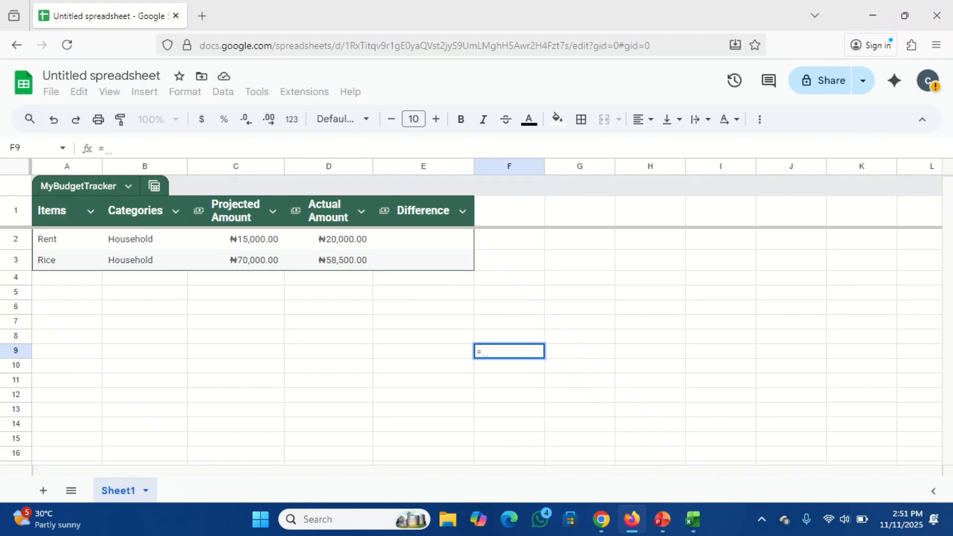
{"action": "type", "text": "D2"}
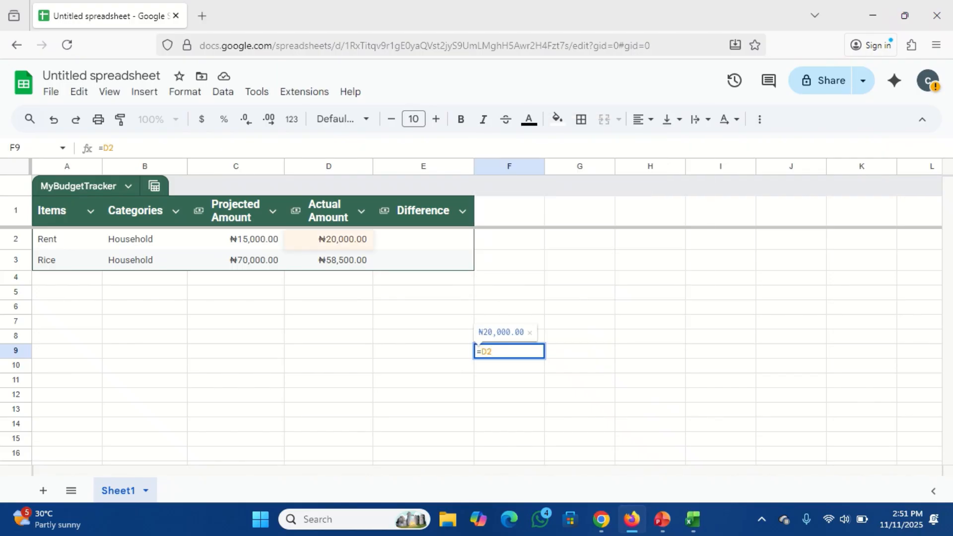
{"action": "type", "text": ":D"}
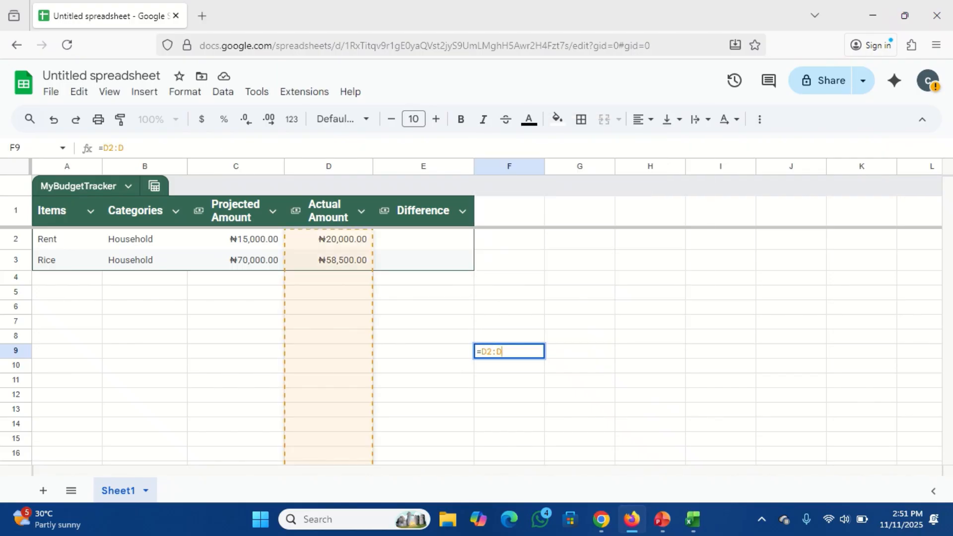
{"action": "type", "text": "15"}
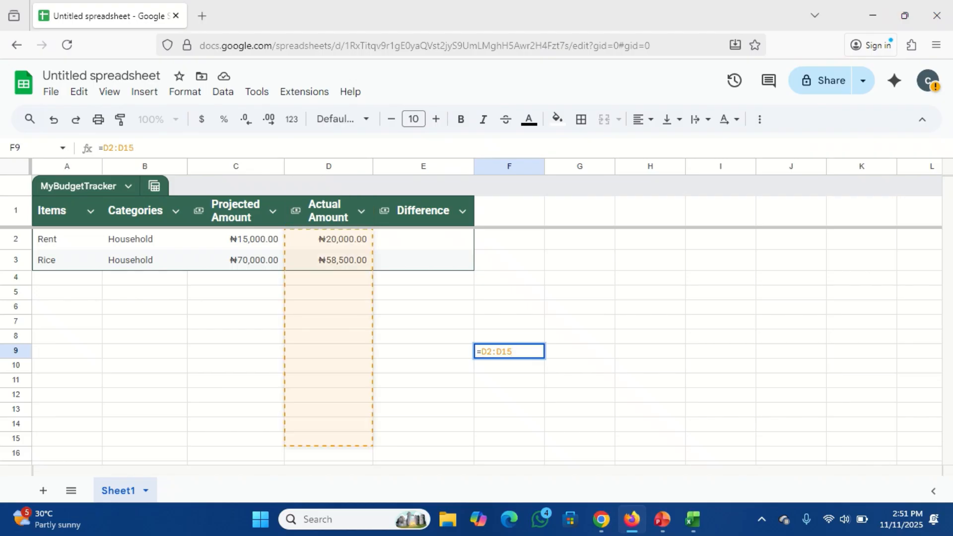
{"action": "key", "text": "Return"}
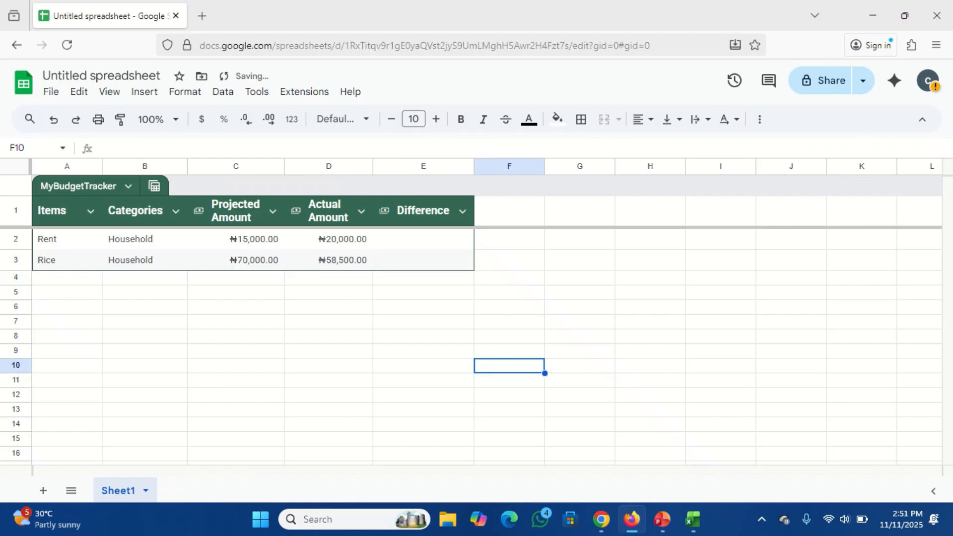
{"action": "key", "text": "Up"}
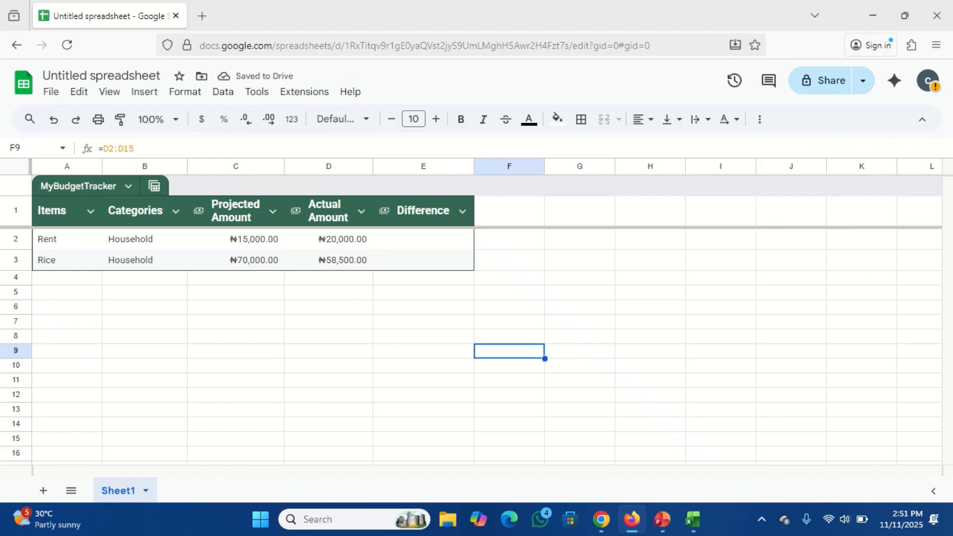
{"action": "key", "text": "Delete"}
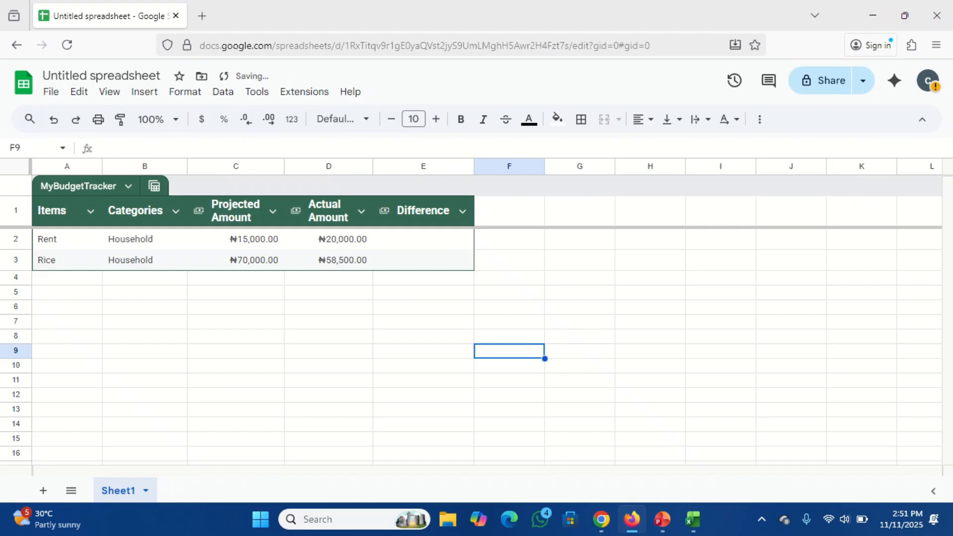
Enter the formula =D2-C2 in the Rent row's Difference cell of the MyBudgetTracker table
{"action": "left_click", "coordinate": [434, 241]}
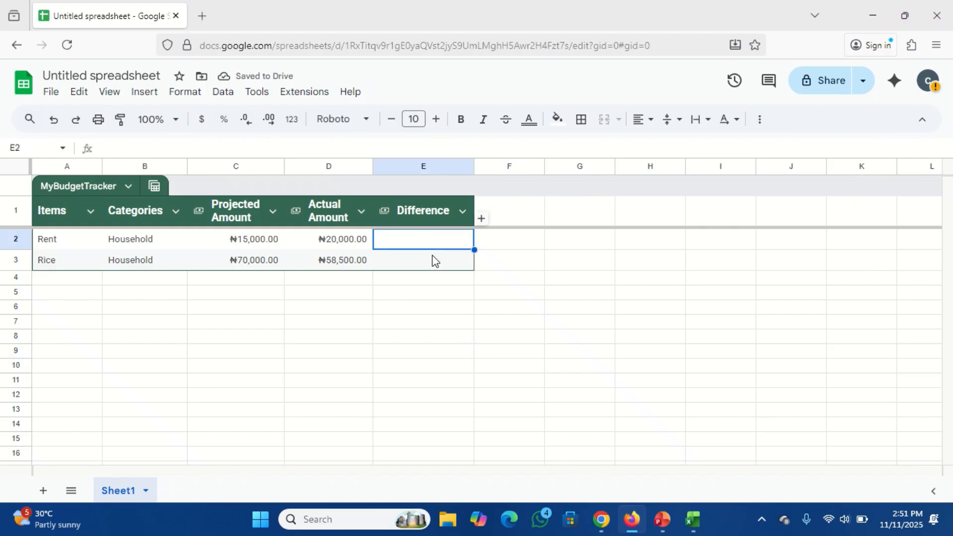
{"action": "left_click", "coordinate": [434, 259]}
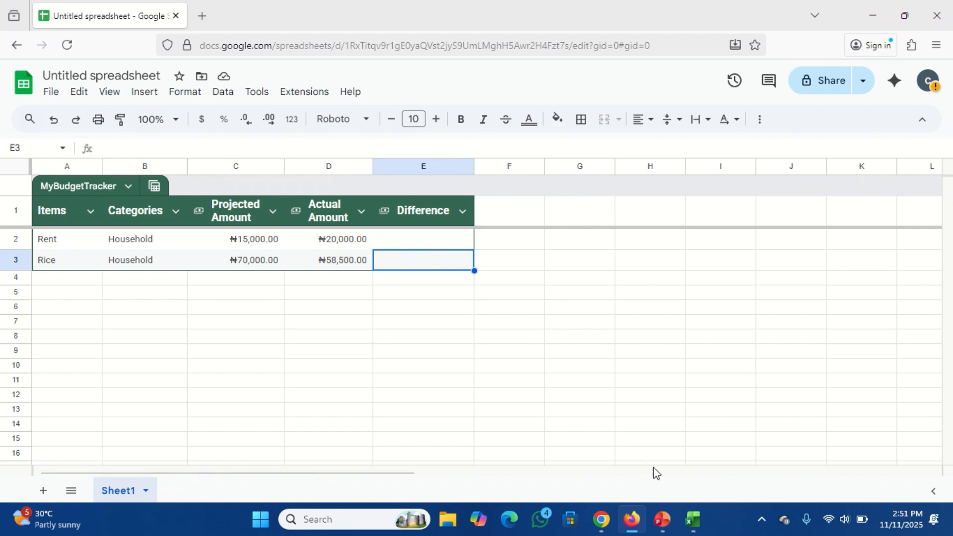
{"action": "left_click", "coordinate": [412, 243]}
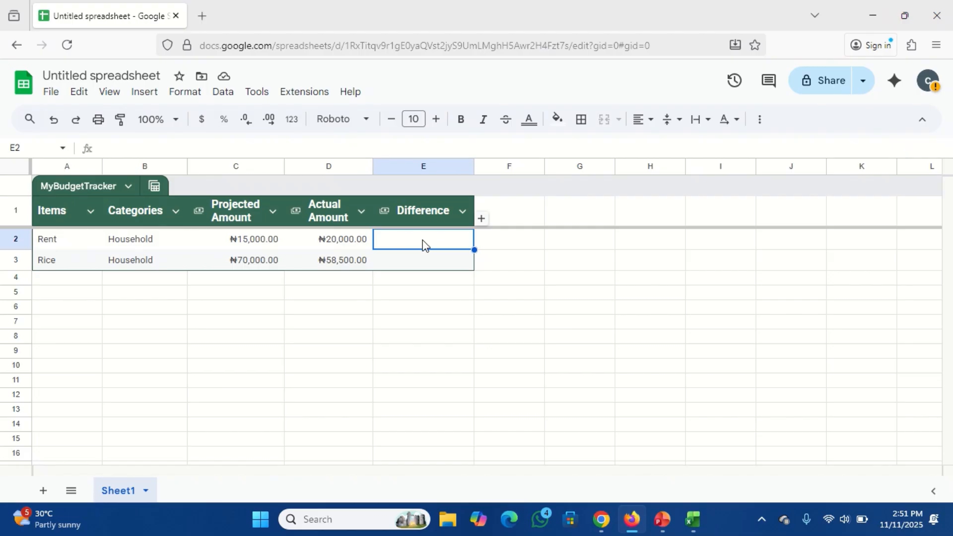
{"action": "type", "text": "="}
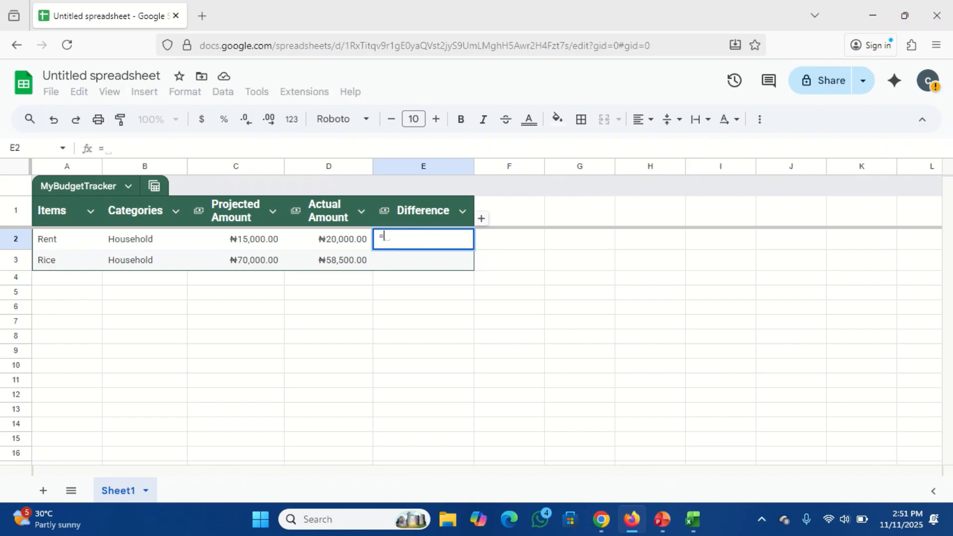
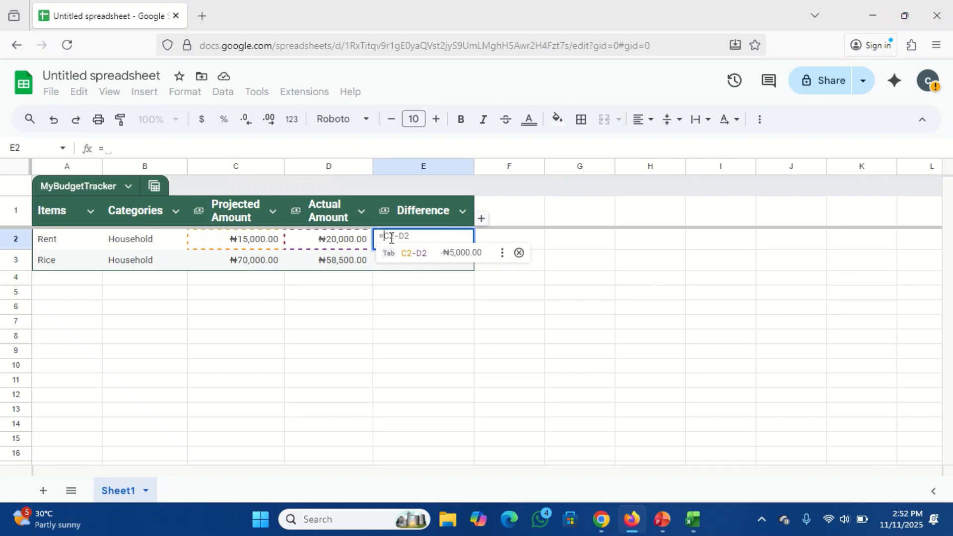
{"action": "key", "text": "Tab"}
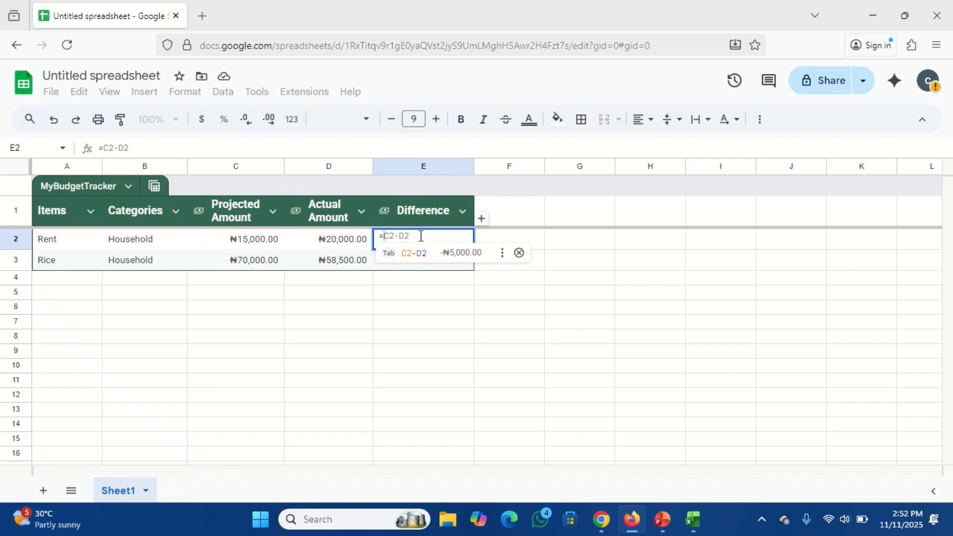
{"action": "key", "text": "BackSpace"}
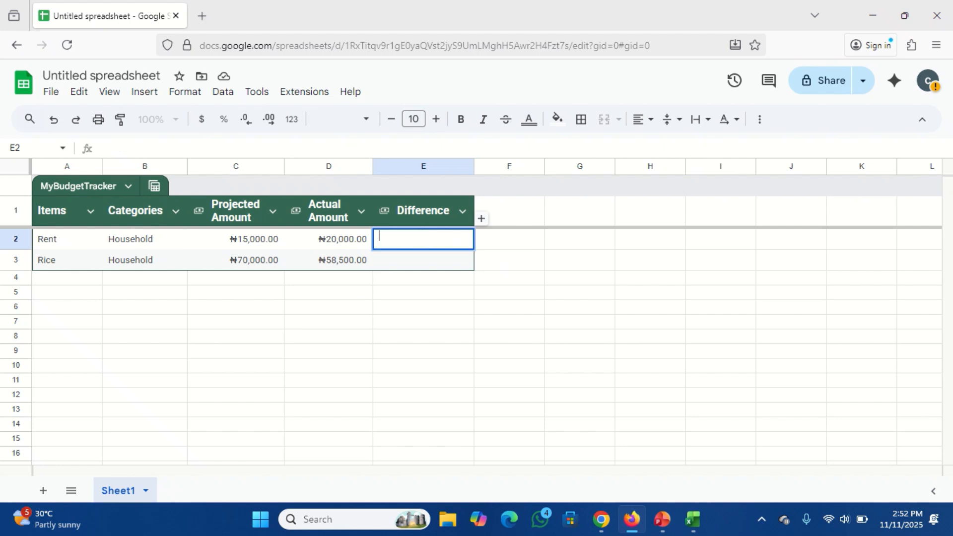
{"action": "type", "text": "=D"}
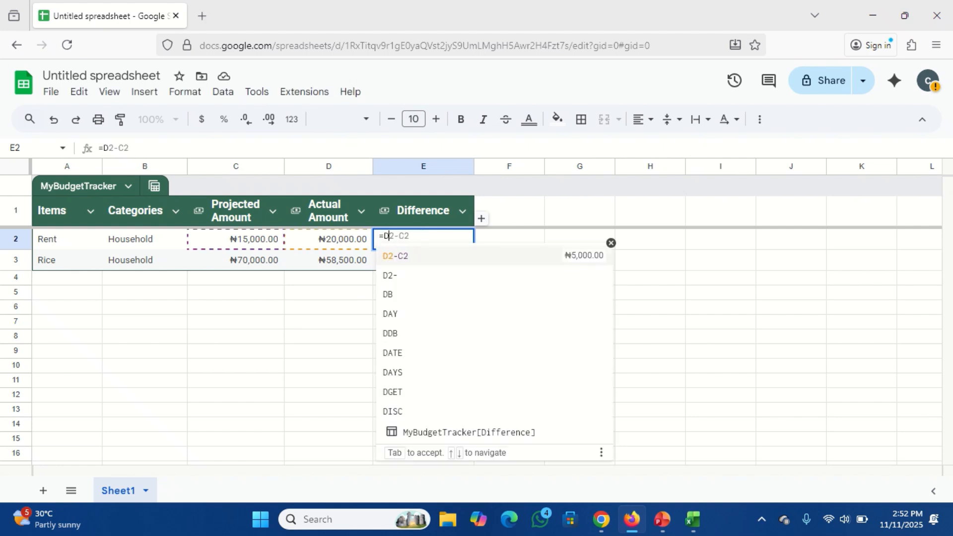
{"action": "type", "text": "2"}
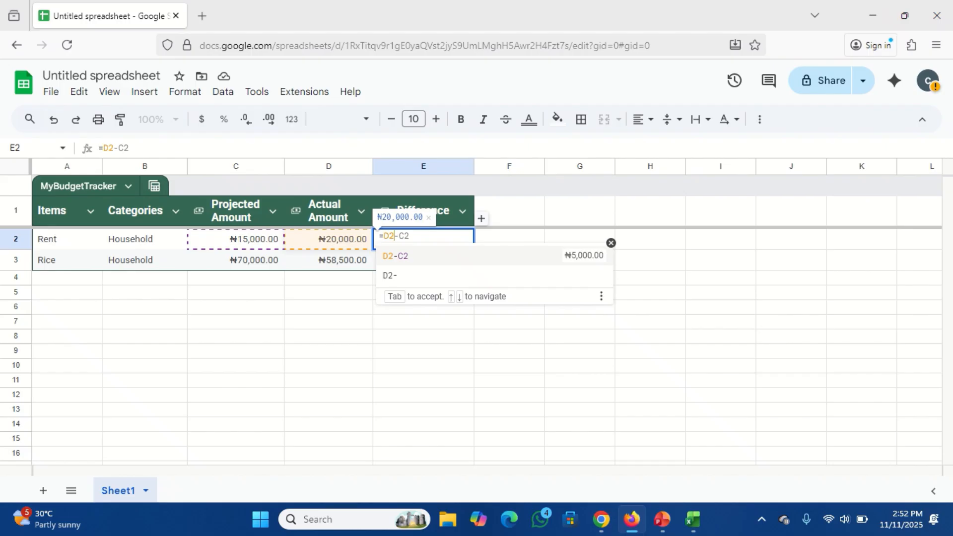
{"action": "left_click", "coordinate": [409, 257]}
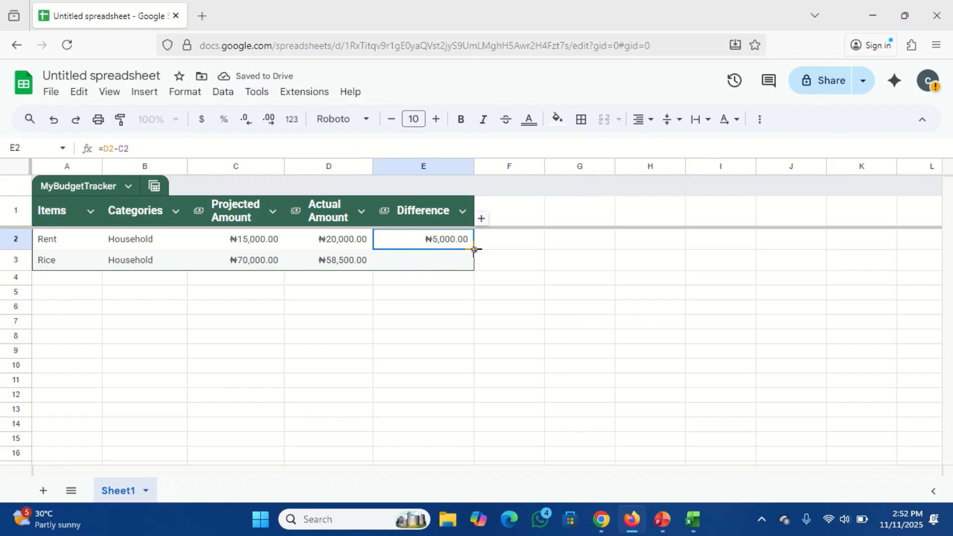
Fill the Difference formula down from E2 through E4 and check the formulas in the Rent and Rice rows
{"action": "left_click_drag", "start_coordinate": [474, 249], "coordinate": [472, 275]}
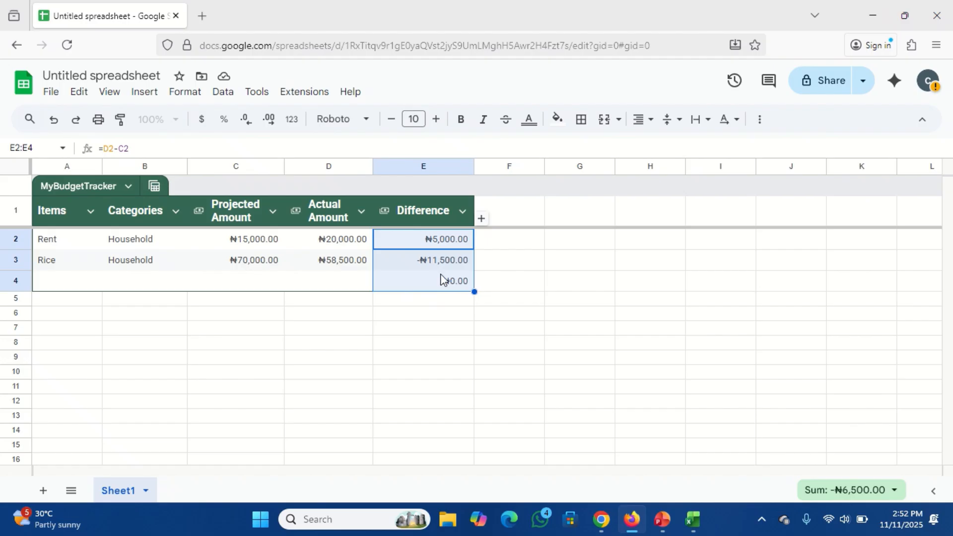
{"action": "left_click", "coordinate": [428, 247]}
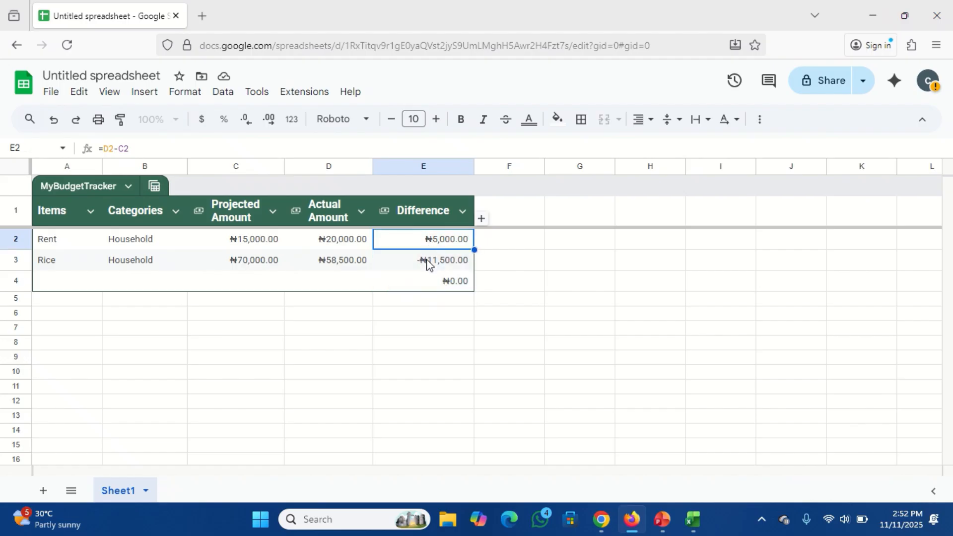
{"action": "left_click", "coordinate": [428, 263]}
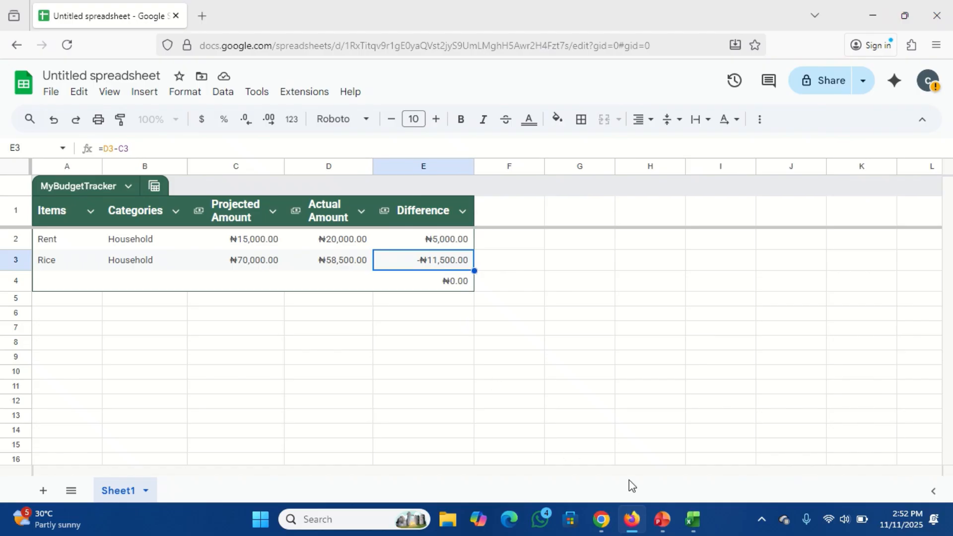
Switch to the Excel workbook and enter =[@[Actual Amount]]-[@[Budgeted Amount]] in the Rent row's Difference cell
{"action": "left_click", "coordinate": [694, 528]}
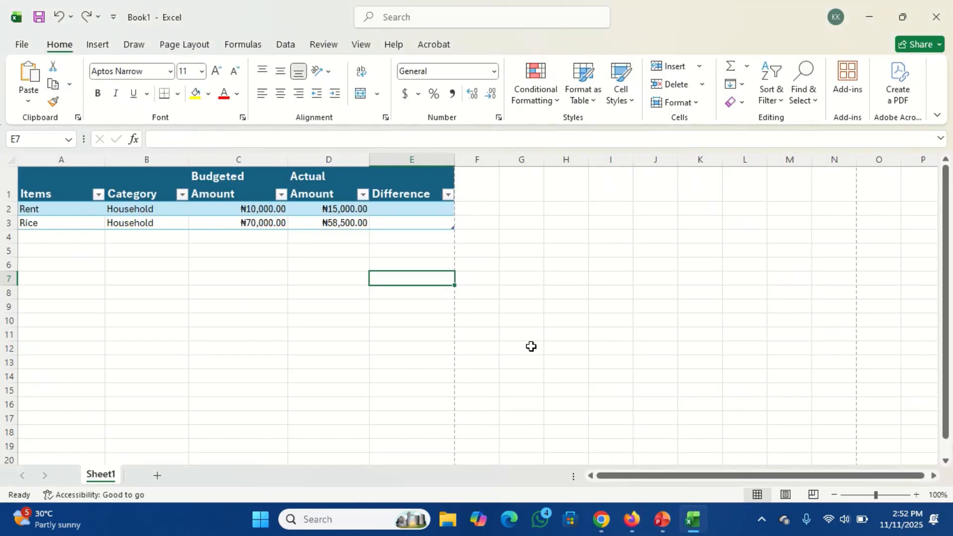
{"action": "left_click", "coordinate": [411, 207]}
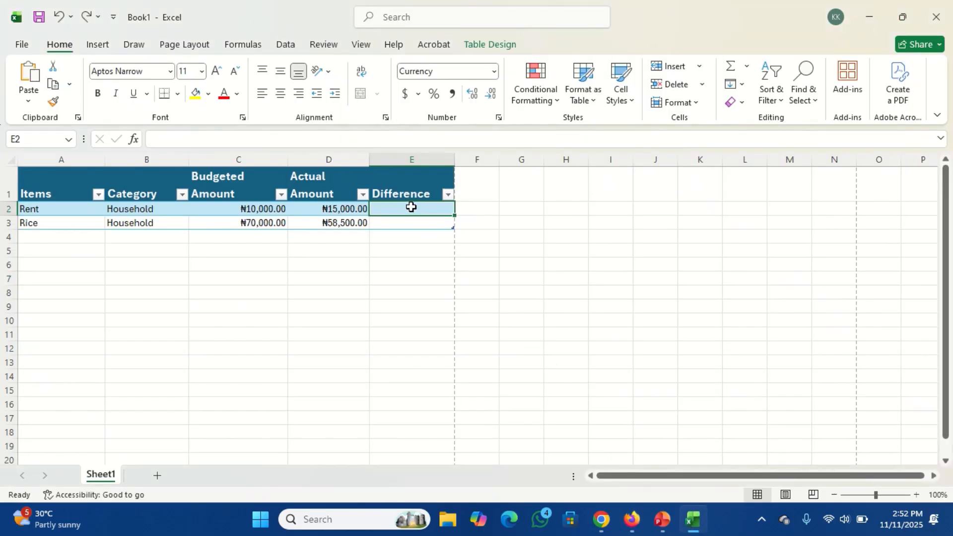
{"action": "type", "text": "="}
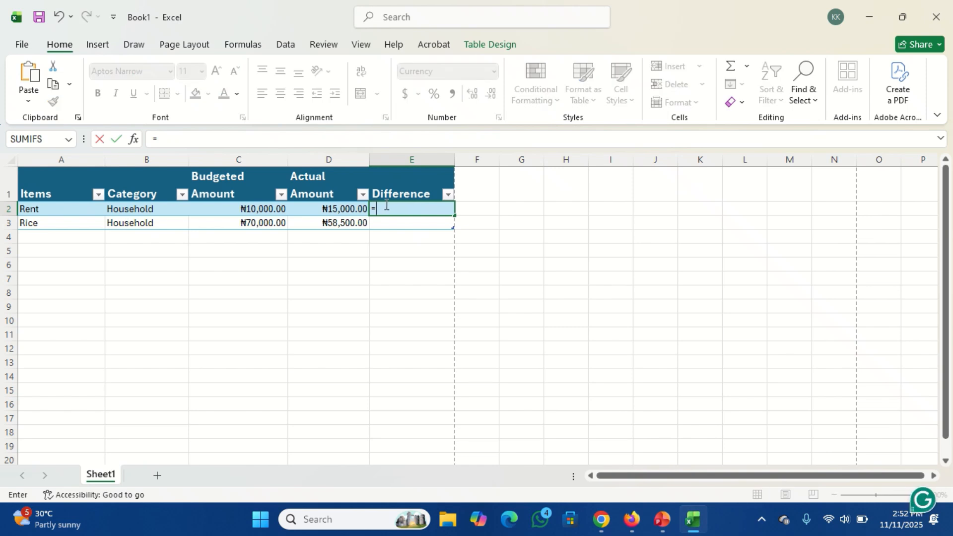
{"action": "left_click", "coordinate": [331, 209]}
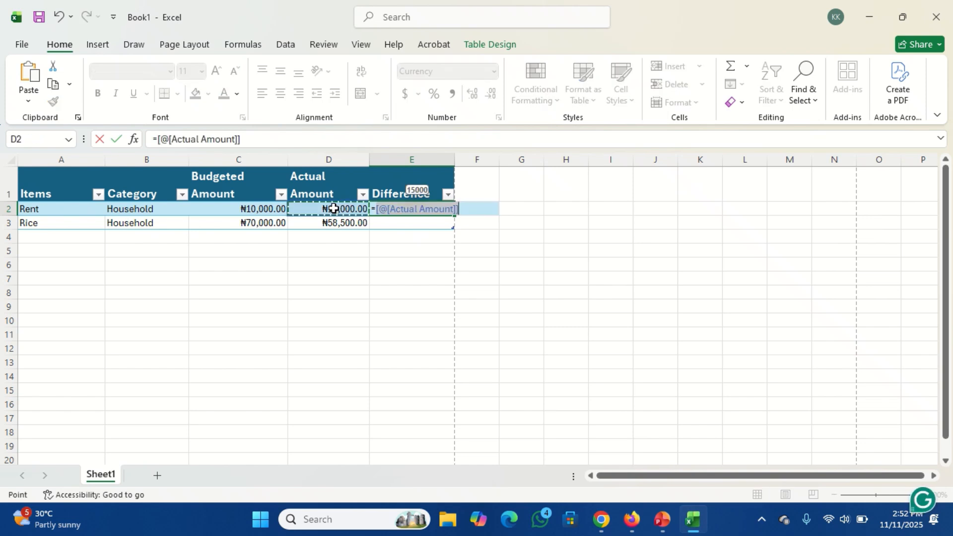
{"action": "type", "text": "-"}
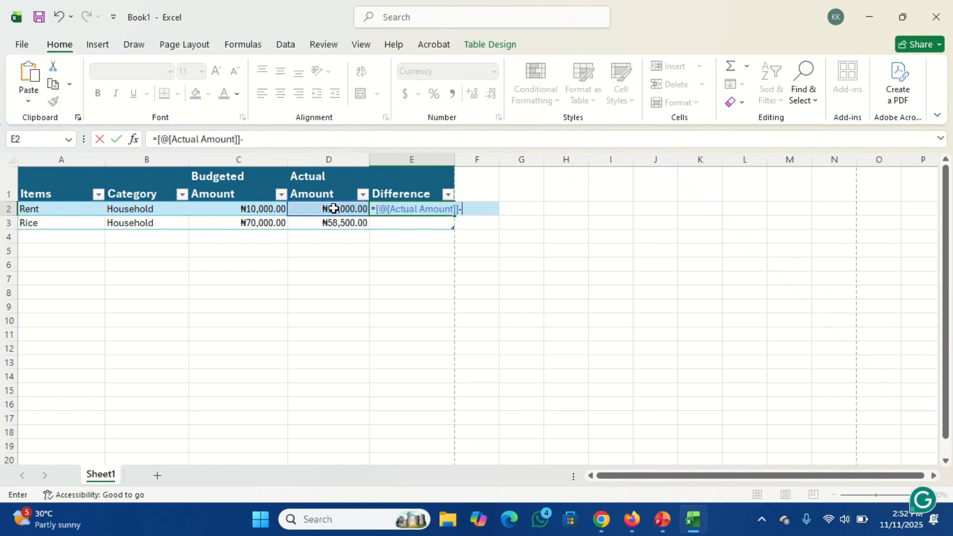
{"action": "left_click", "coordinate": [251, 209]}
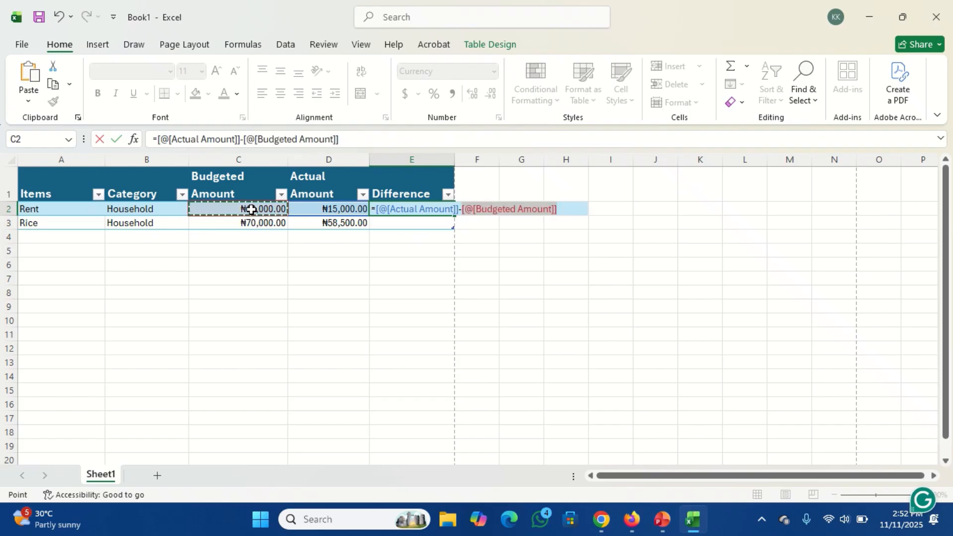
{"action": "key", "text": "Return"}
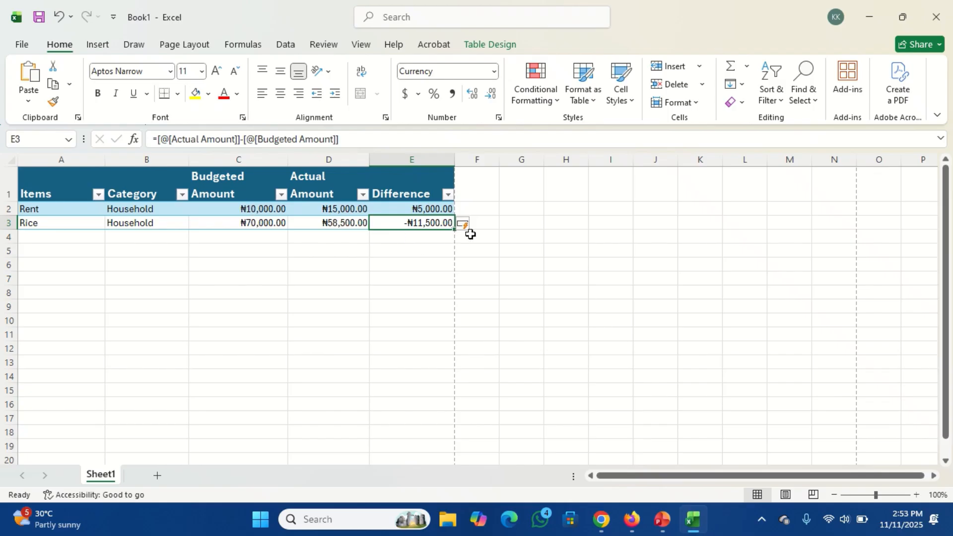
Add a Transport row below Rice with category Work, budgeted amount 15000 and actual amount 16500
{"action": "left_click", "coordinate": [58, 235]}
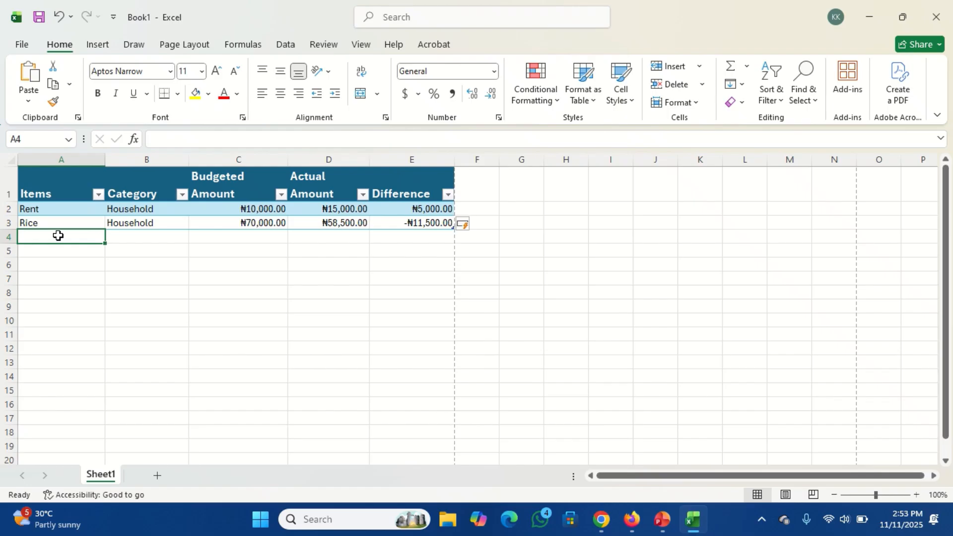
{"action": "type", "text": "Transport"}
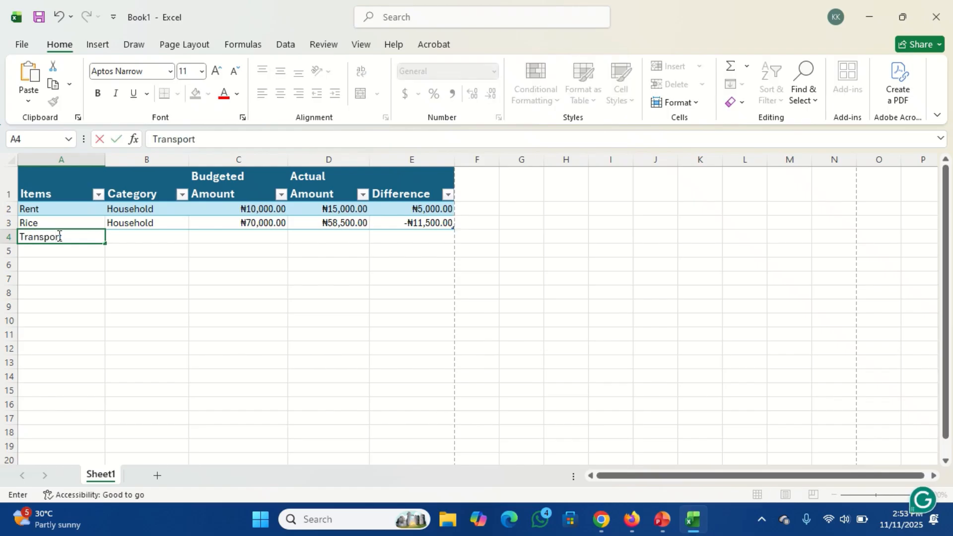
{"action": "key", "text": "Tab"}
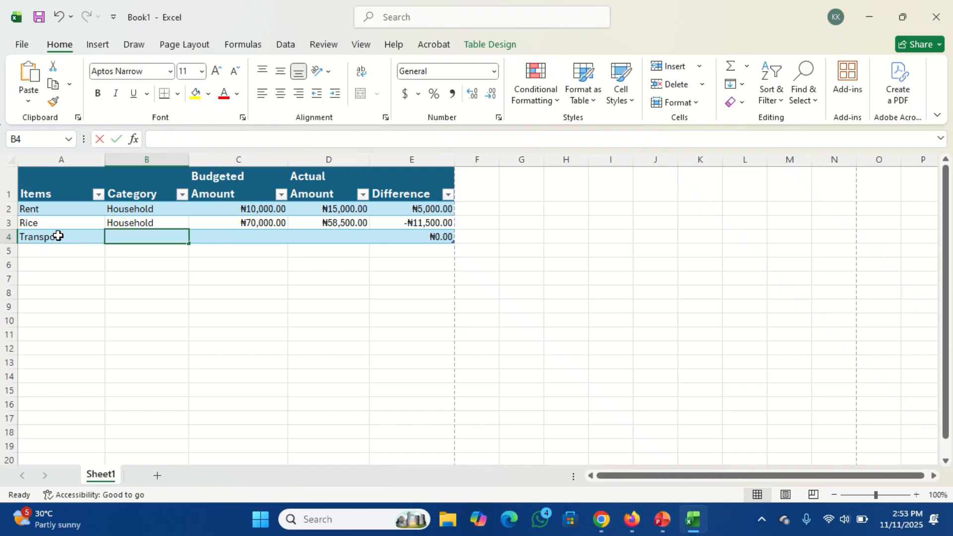
{"action": "type", "text": "Work"}
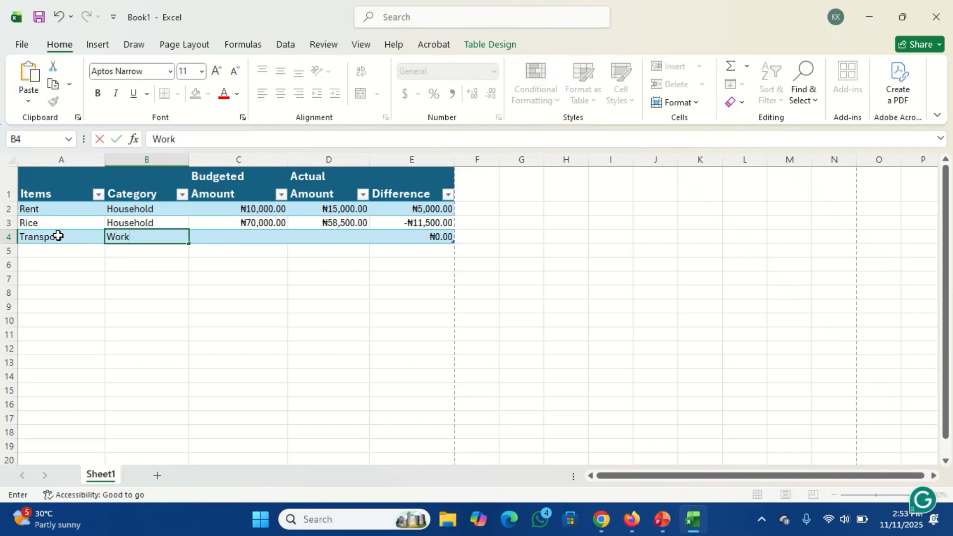
{"action": "key", "text": "Tab"}
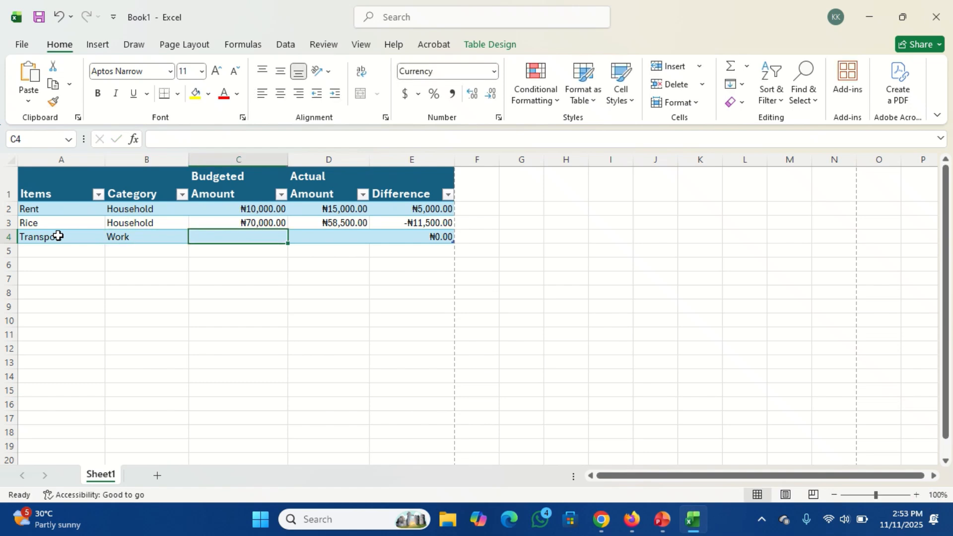
{"action": "type", "text": "15000"}
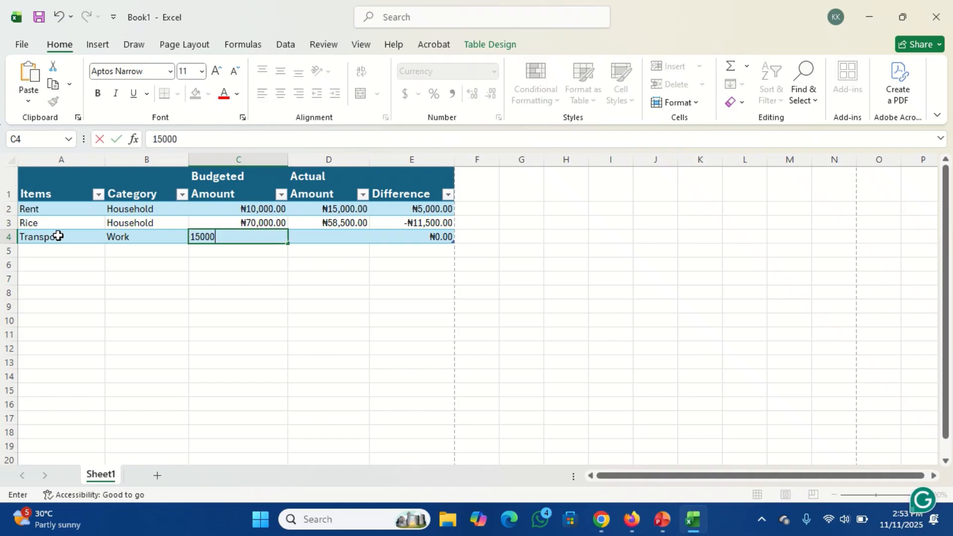
{"action": "key", "text": "Tab"}
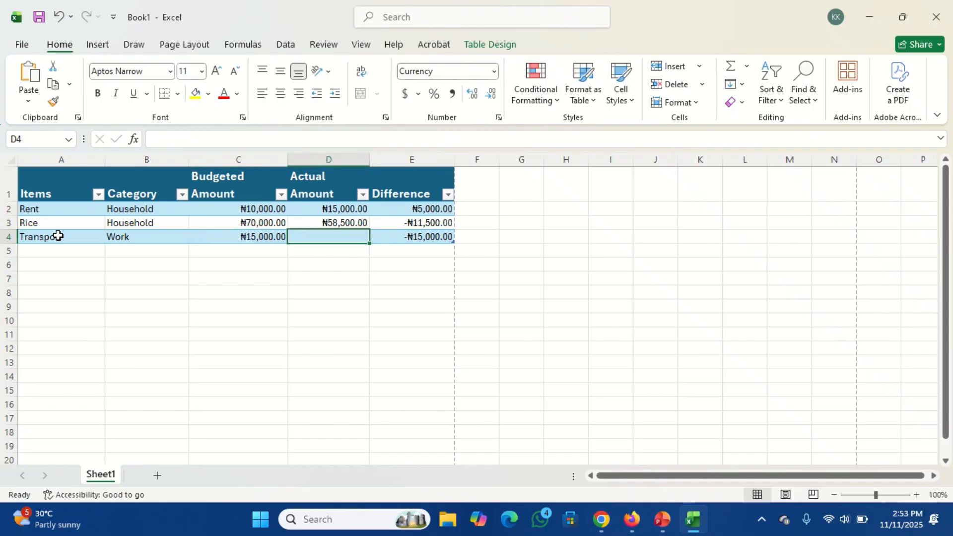
{"action": "type", "text": "16500"}
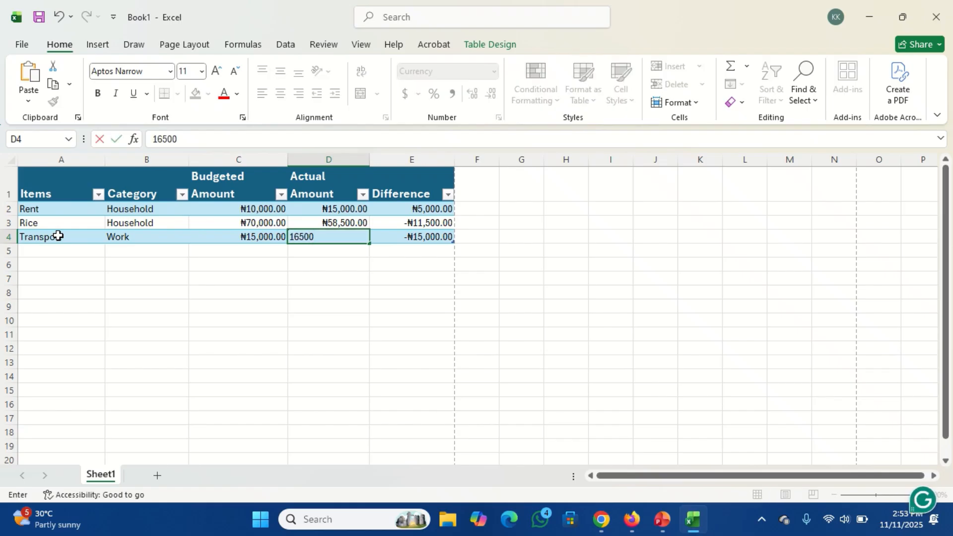
{"action": "key", "text": "Return"}
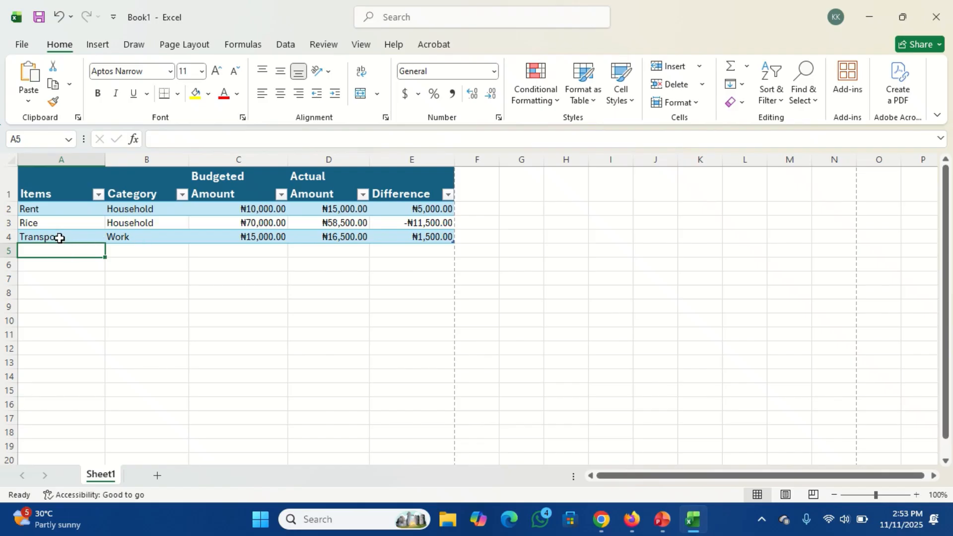
Switch to the Google Sheets spreadsheet and fill row 4 with Transport, category Work, projected amount 15000 and actual amount 16500
{"action": "left_click", "coordinate": [632, 520]}
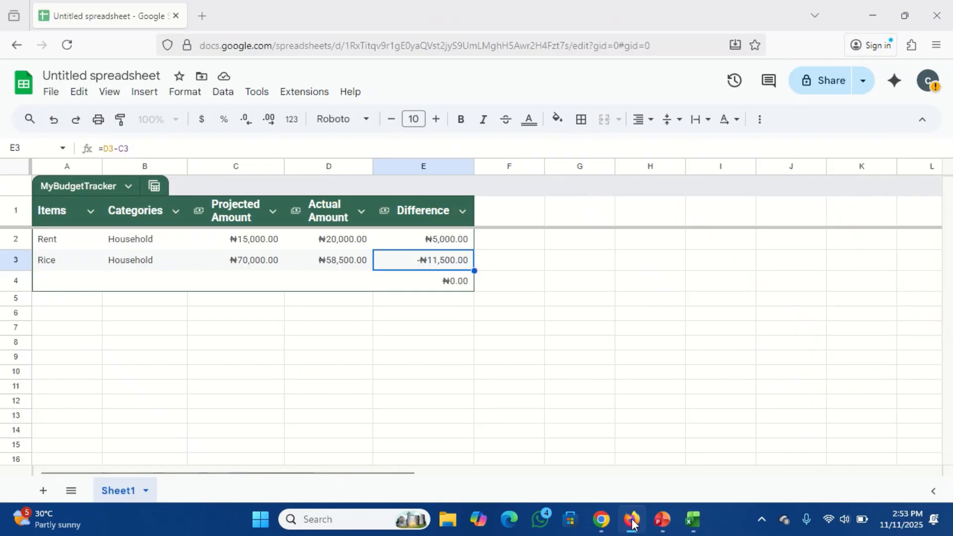
{"action": "left_click", "coordinate": [62, 279]}
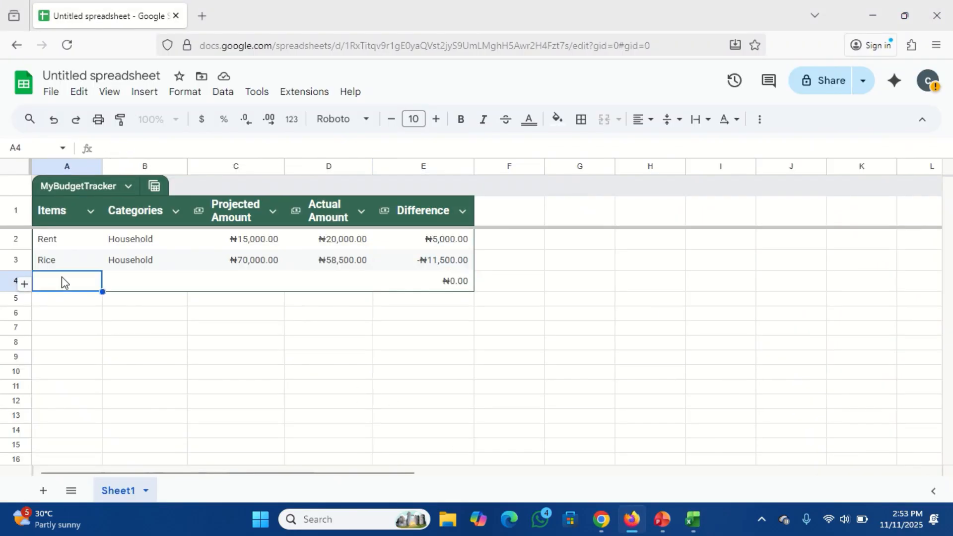
{"action": "type", "text": "Trans"}
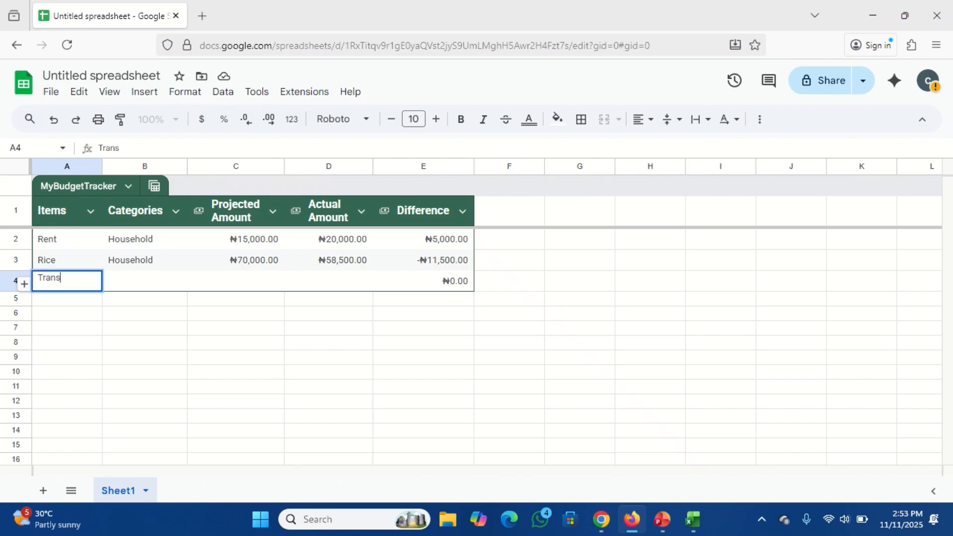
{"action": "type", "text": "port"}
{"action": "key", "text": "Tab"}
{"action": "type", "text": "Work"}
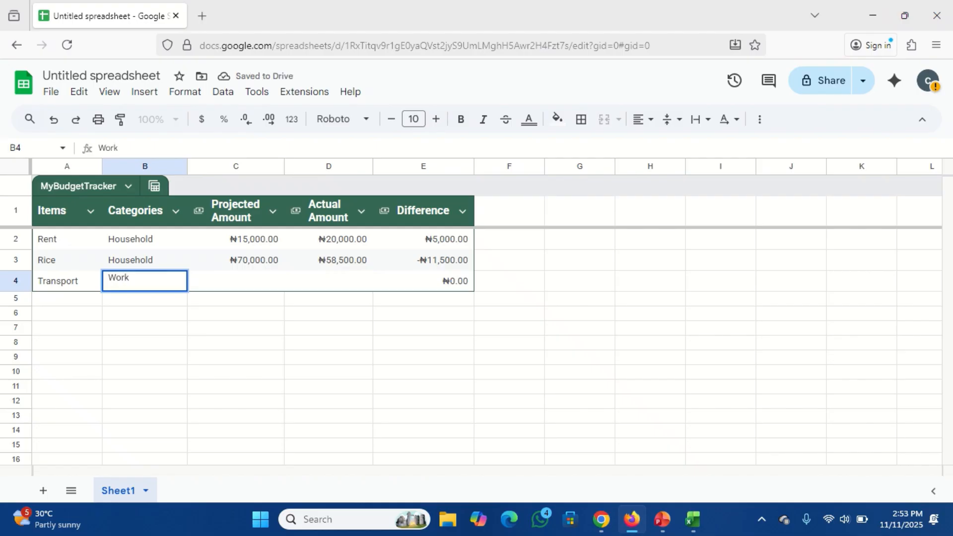
{"action": "key", "text": "Tab"}
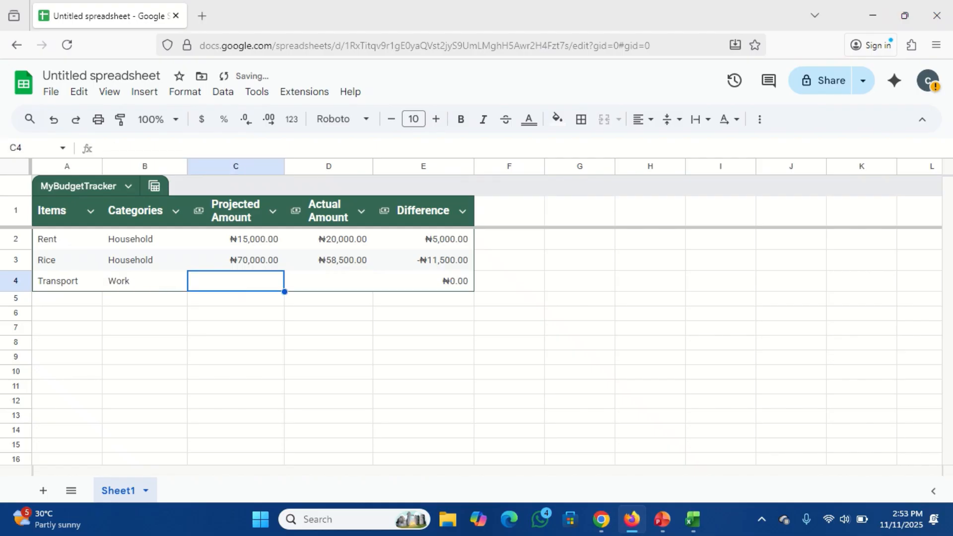
{"action": "type", "text": "15000"}
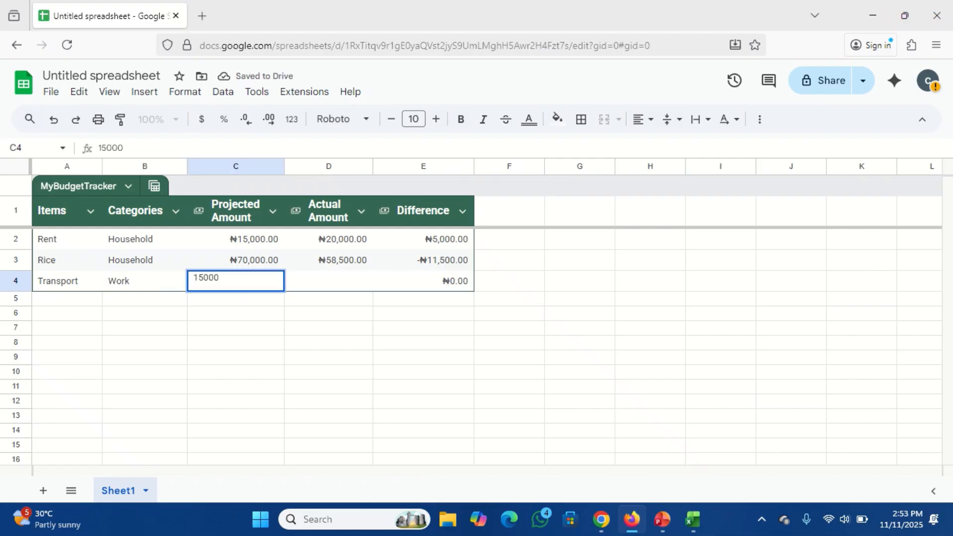
{"action": "key", "text": "Tab"}
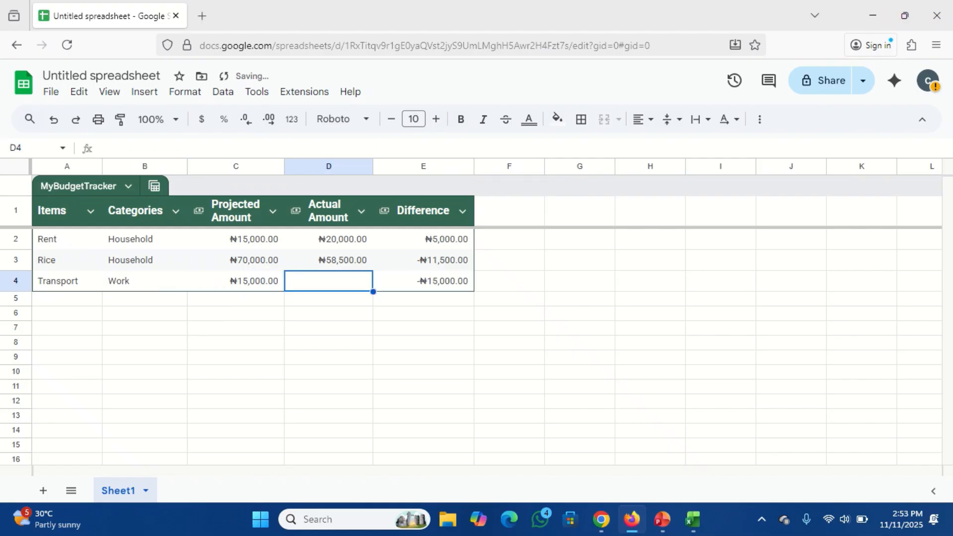
{"action": "type", "text": "16500"}
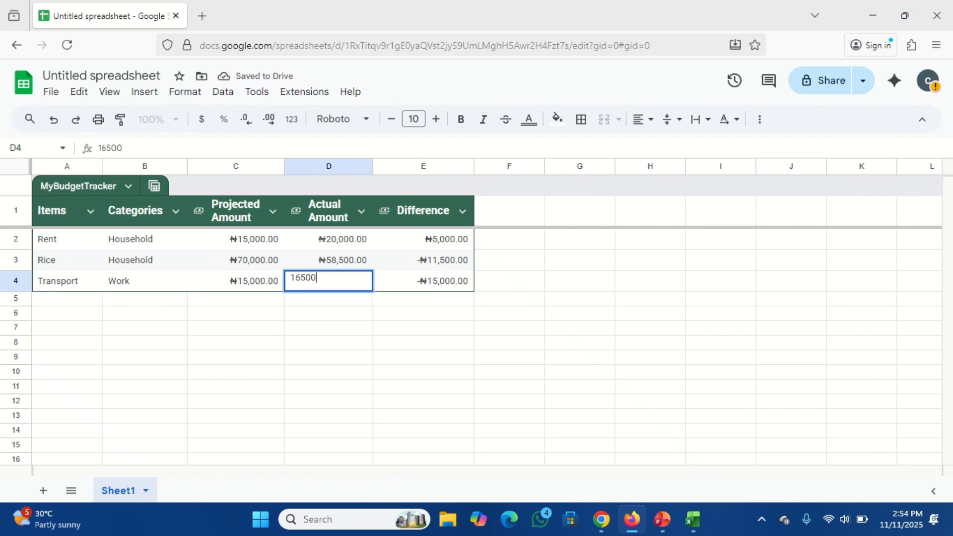
{"action": "key", "text": "Tab"}
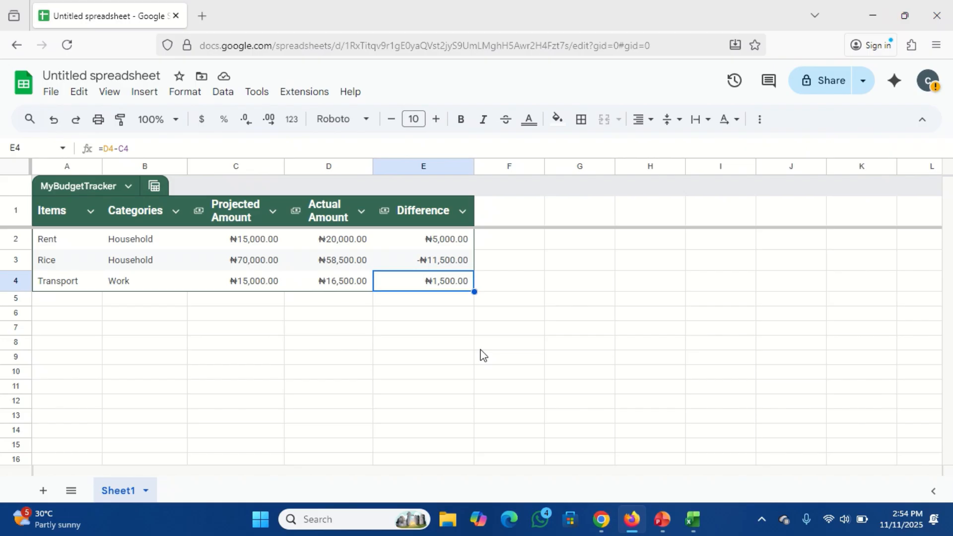
Check the Difference formulas in the Rice and Rent rows and the Rent row's projected amount
{"action": "left_click", "coordinate": [425, 259]}
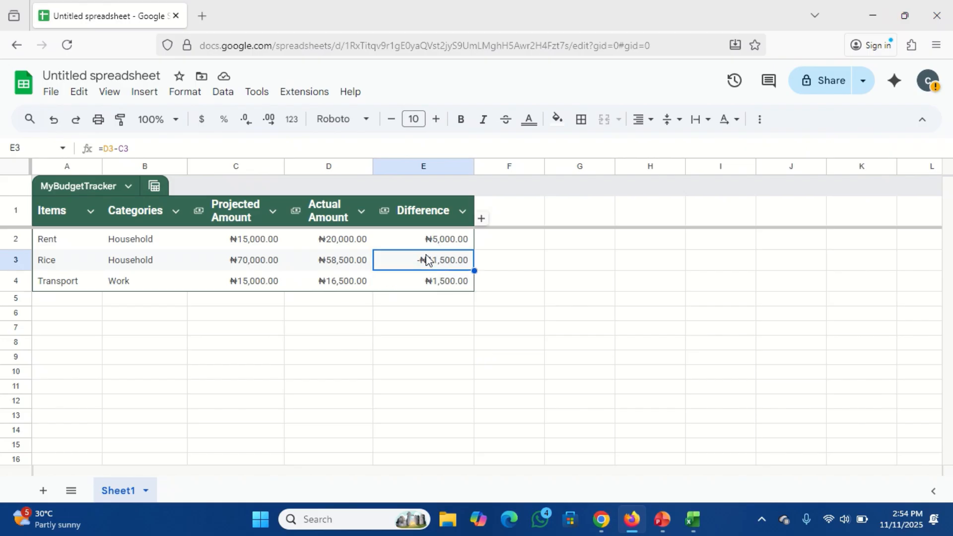
{"action": "left_click", "coordinate": [425, 238]}
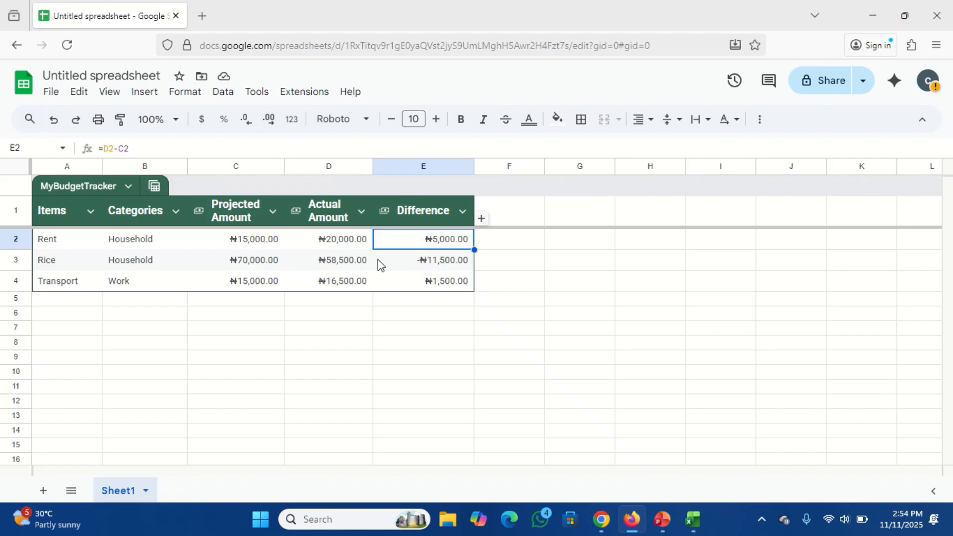
{"action": "left_click", "coordinate": [244, 250]}
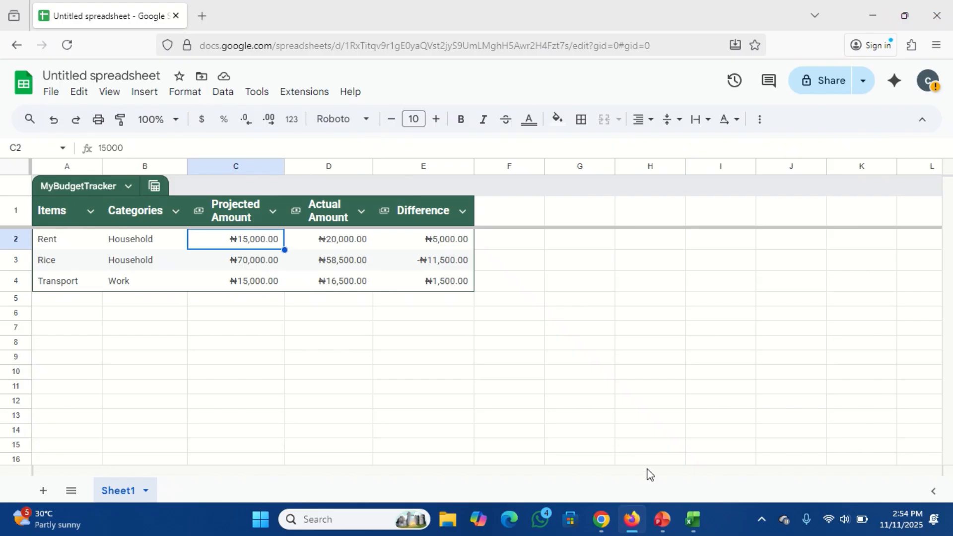
Switch to the Excel workbook and add a Total Row to the MyBudgetTracker table
{"action": "left_click", "coordinate": [690, 521]}
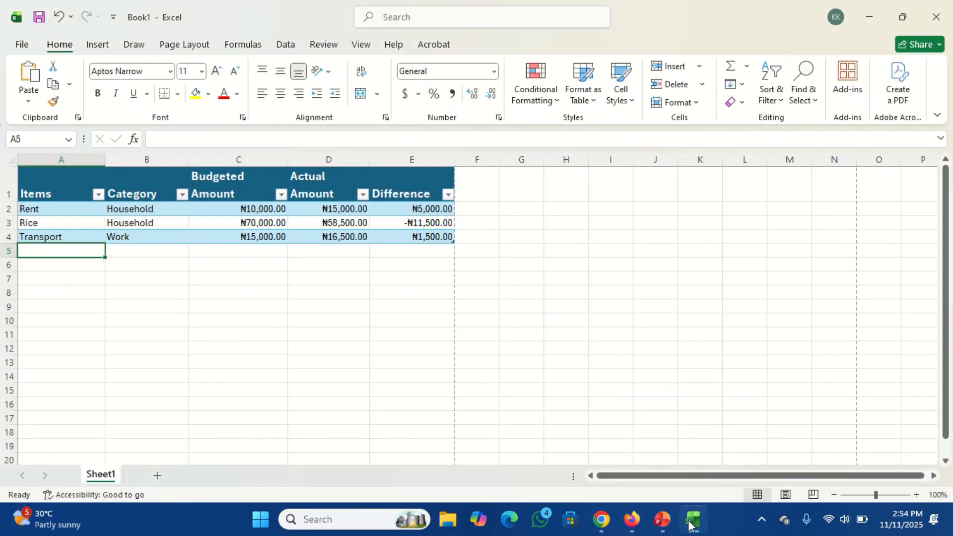
{"action": "left_click", "coordinate": [178, 233]}
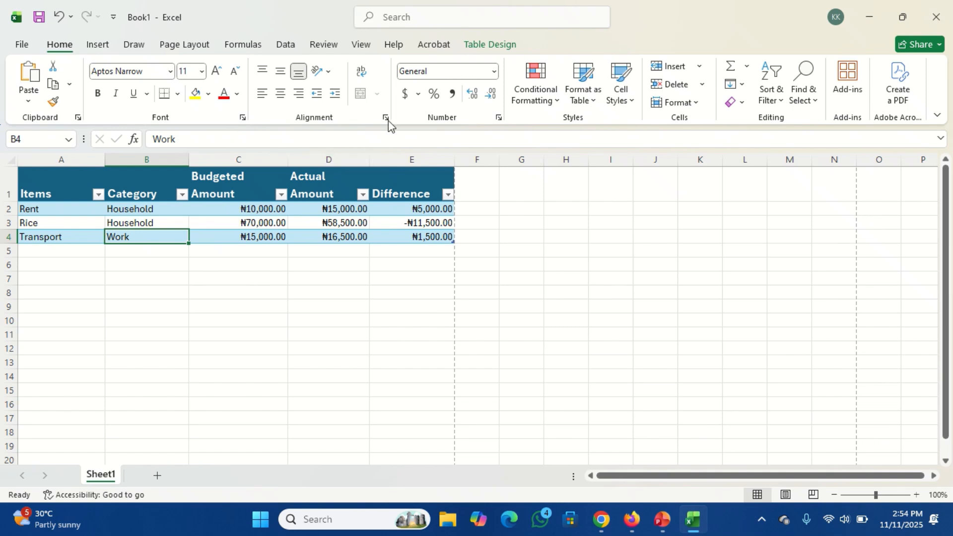
{"action": "left_click", "coordinate": [499, 44]}
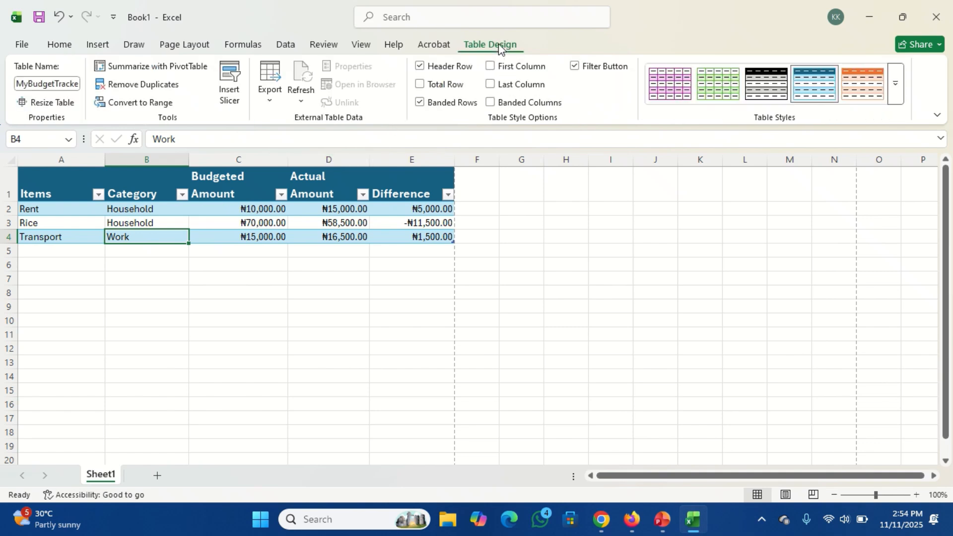
{"action": "left_click", "coordinate": [420, 85]}
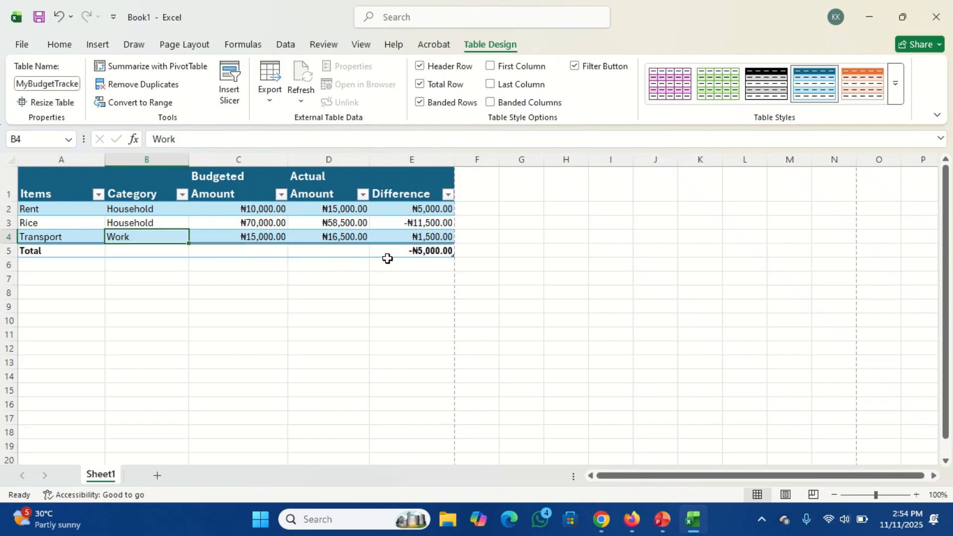
Set the total row to Sum for both the Budgeted Amount and Actual Amount columns
{"action": "left_click", "coordinate": [251, 252]}
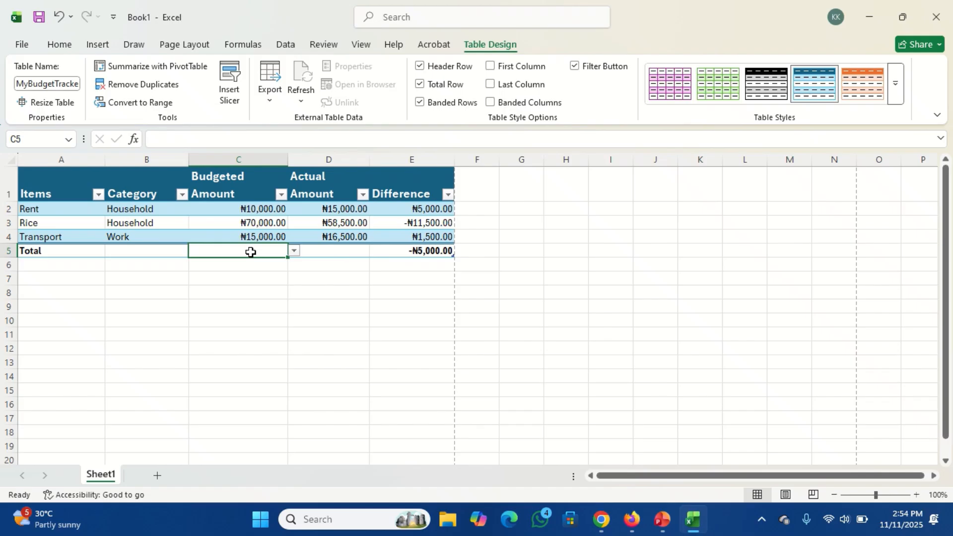
{"action": "left_click", "coordinate": [294, 251]}
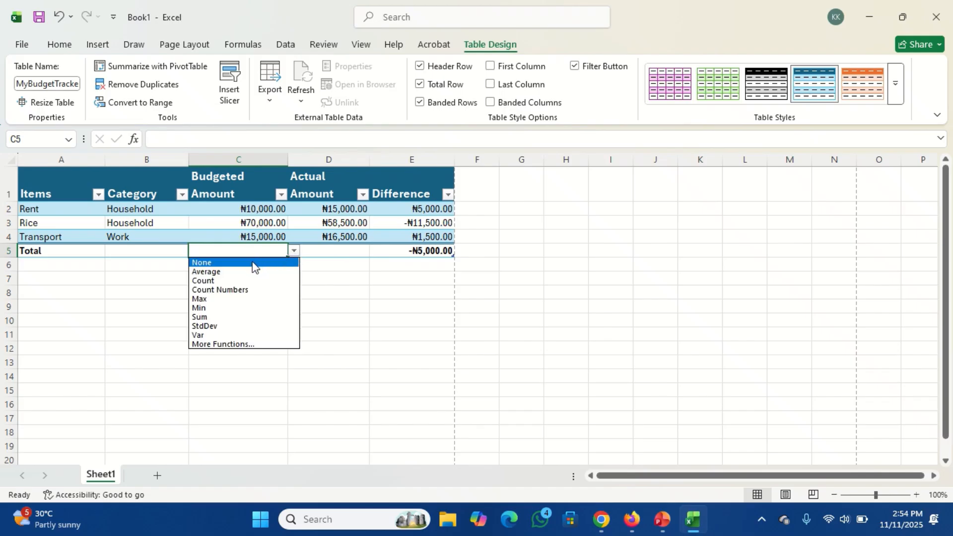
{"action": "left_click", "coordinate": [200, 318]}
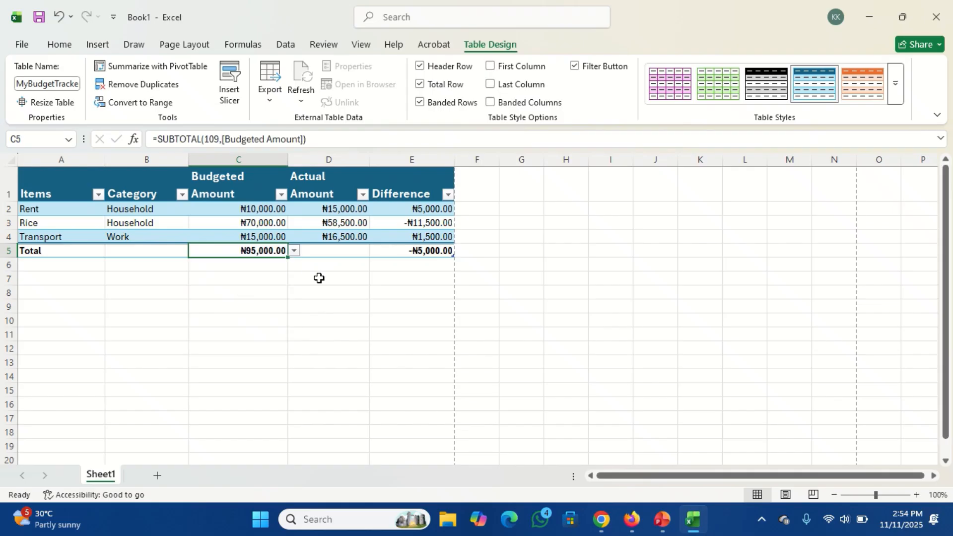
{"action": "left_click", "coordinate": [343, 252]}
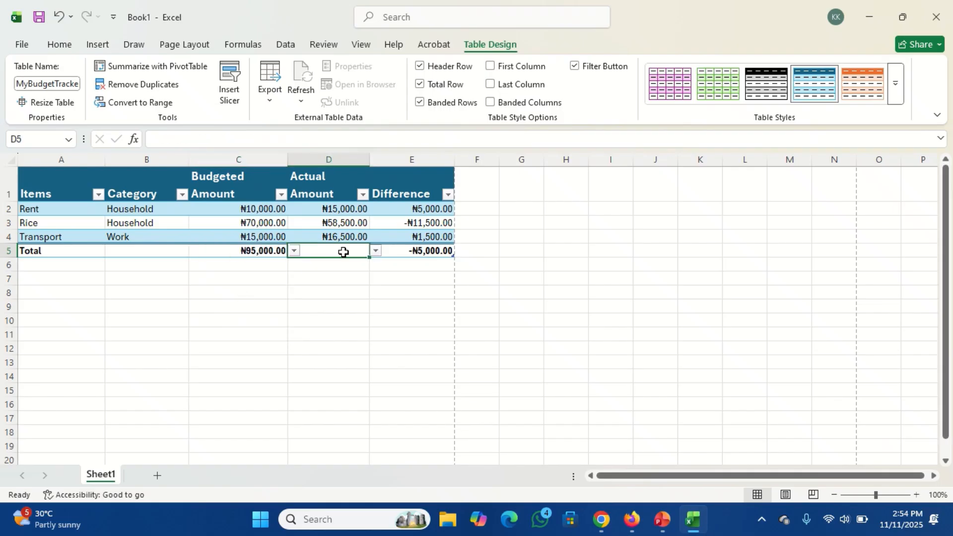
{"action": "left_click", "coordinate": [375, 252]}
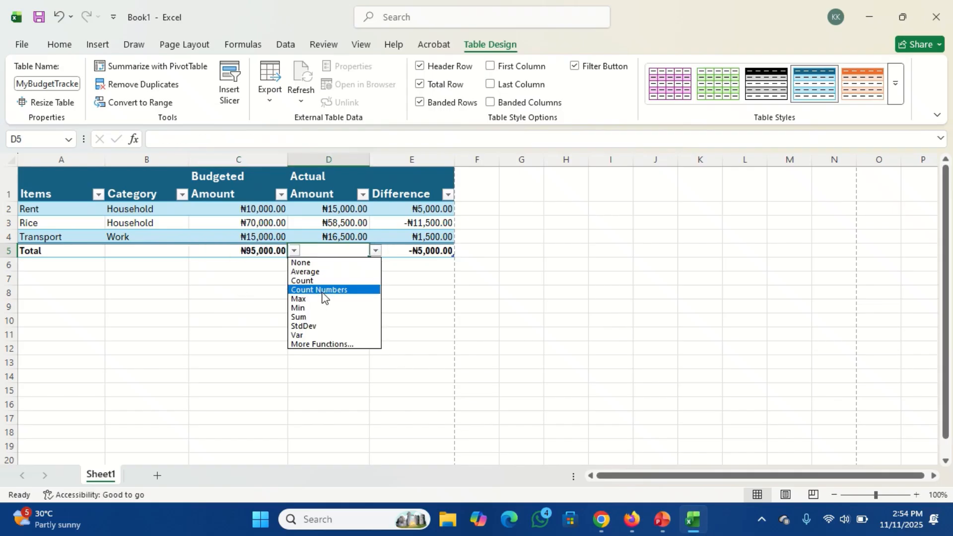
{"action": "left_click", "coordinate": [309, 317]}
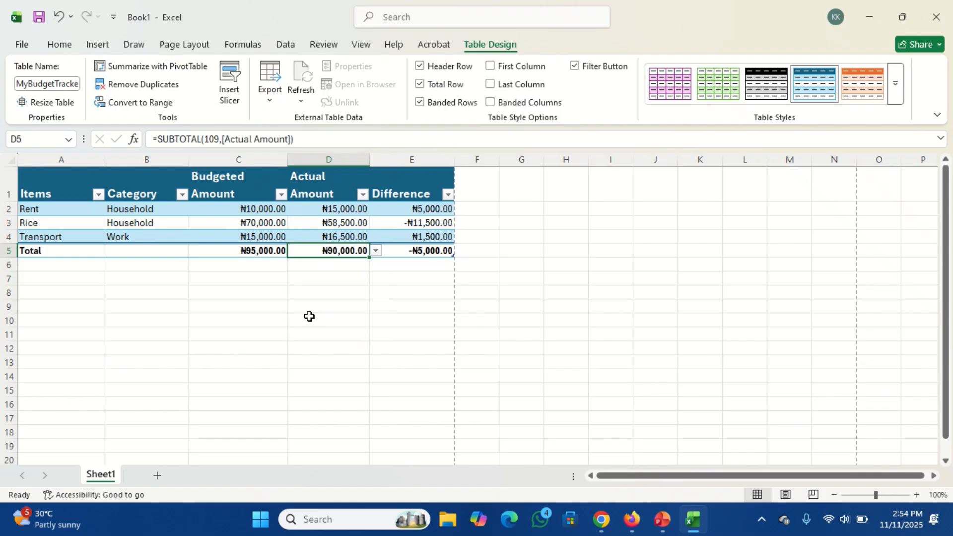
{"action": "left_click", "coordinate": [399, 305]}
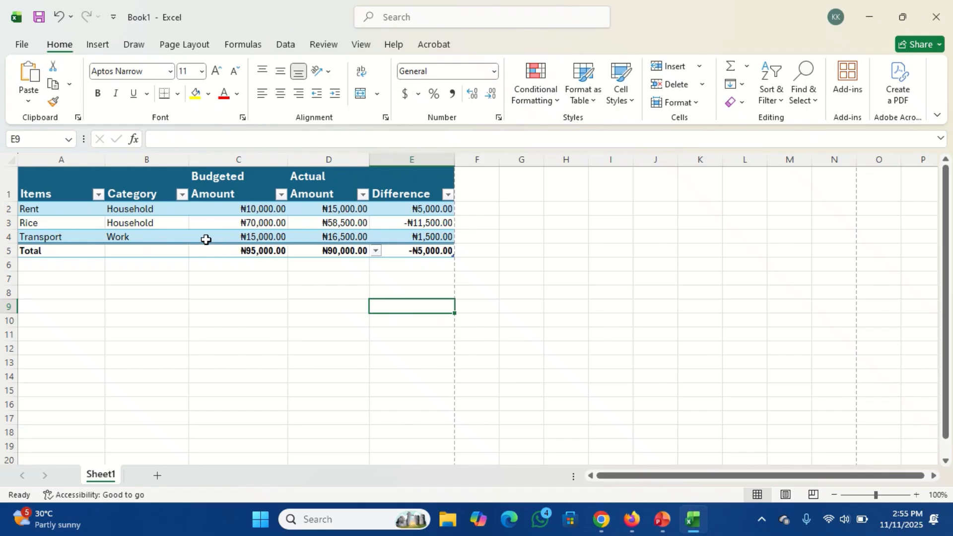
Remove the Total Row from the Excel budget table
{"action": "left_click", "coordinate": [147, 237]}
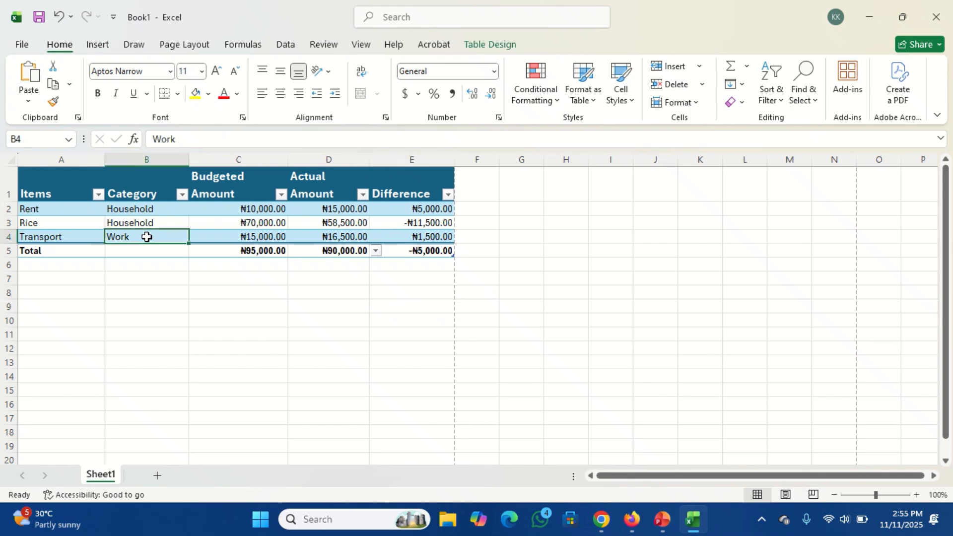
{"action": "left_click", "coordinate": [498, 46]}
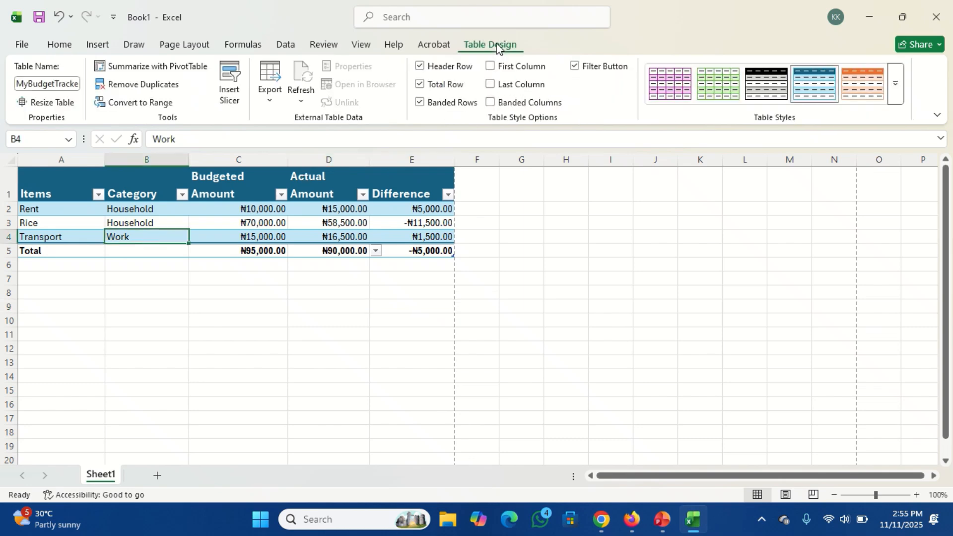
{"action": "left_click", "coordinate": [420, 85]}
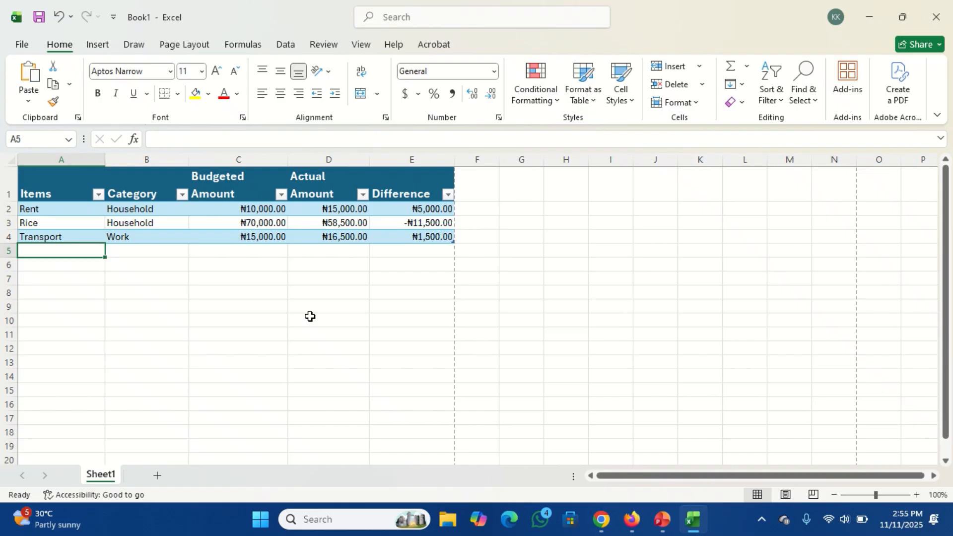
{"action": "left_click", "coordinate": [296, 225]}
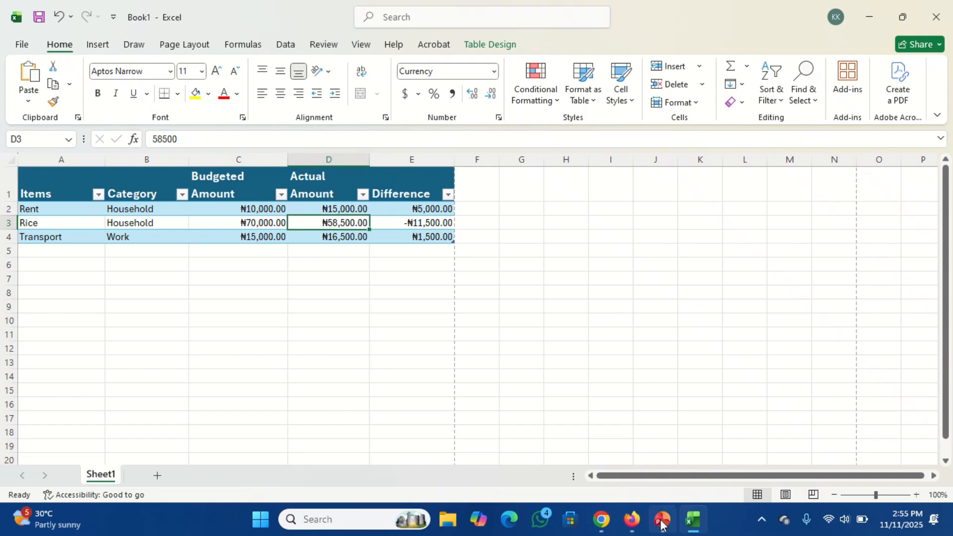
Switch to the Google Sheets spreadsheet and show the table footer on the MyBudgetTracker table
{"action": "left_click", "coordinate": [638, 524]}
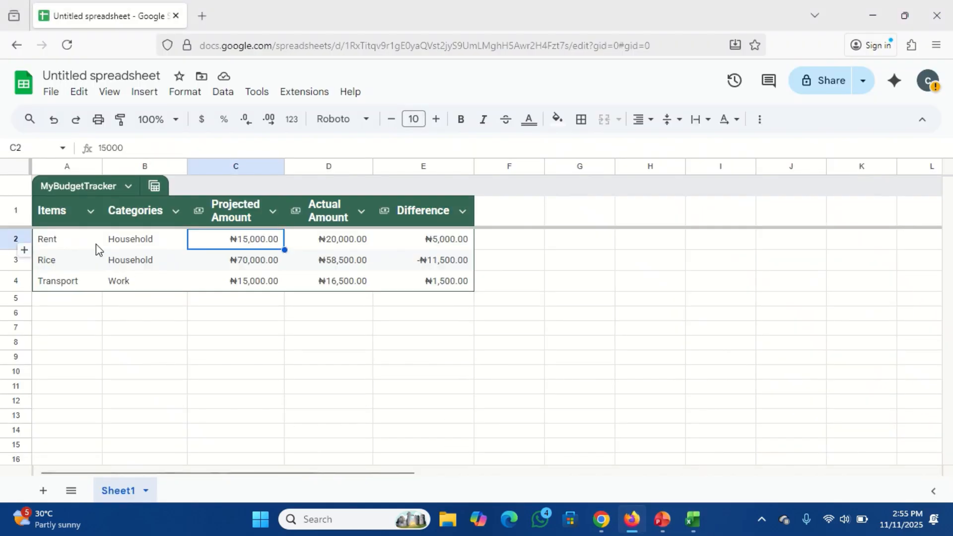
{"action": "left_click", "coordinate": [133, 264]}
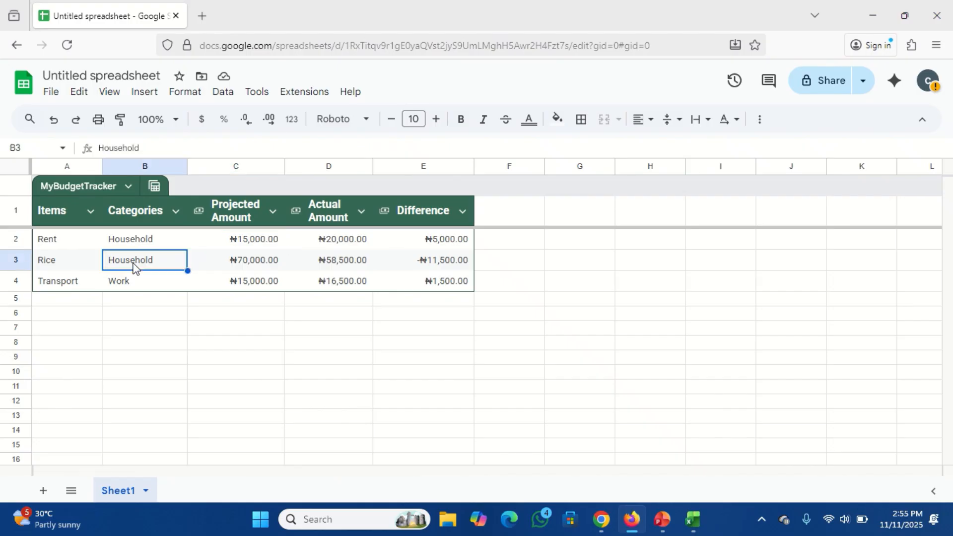
{"action": "left_click", "coordinate": [129, 187]}
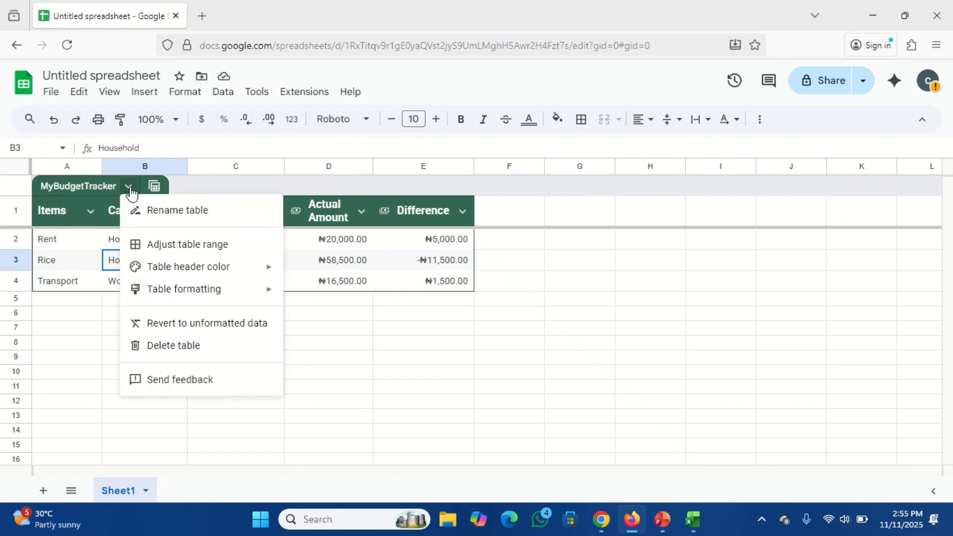
{"action": "mouse_move", "coordinate": [201, 295]}
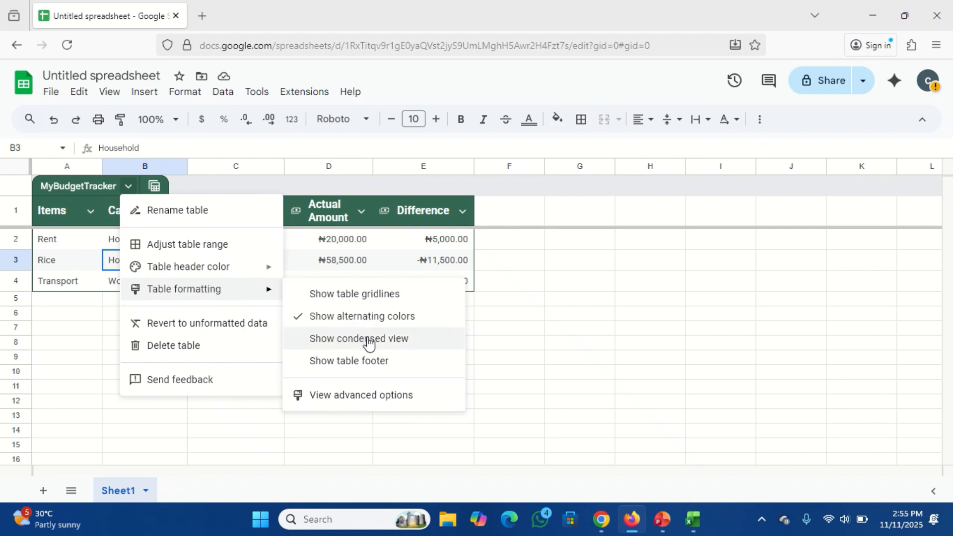
{"action": "left_click", "coordinate": [367, 370]}
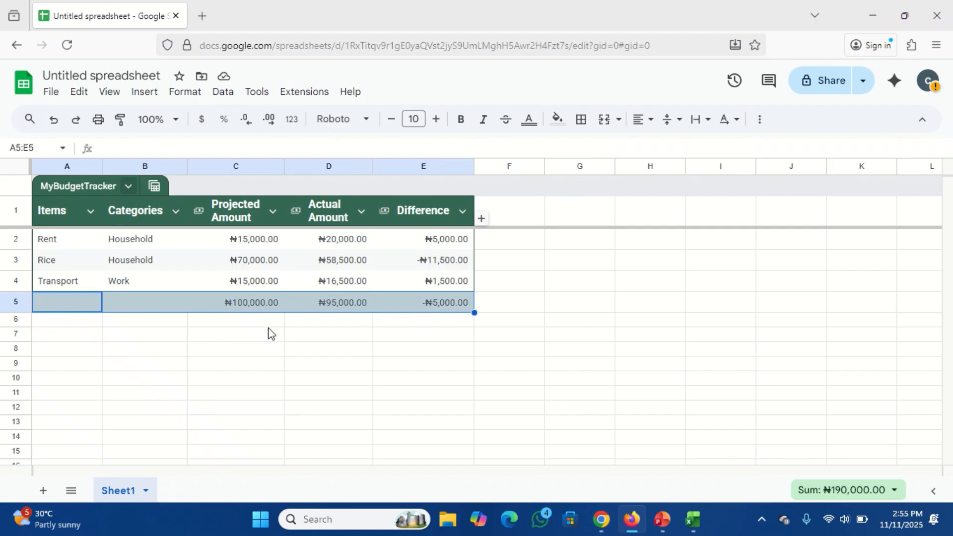
{"action": "left_click", "coordinate": [78, 308]}
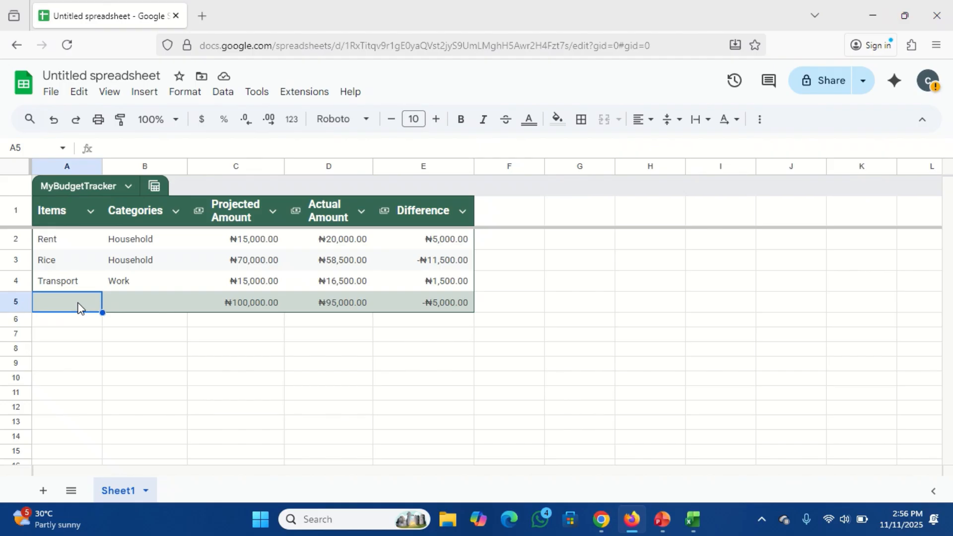
Hide the table footer of the MyBudgetTracker table in Google Sheets
{"action": "left_click", "coordinate": [130, 188]}
{"action": "mouse_move", "coordinate": [247, 297]}
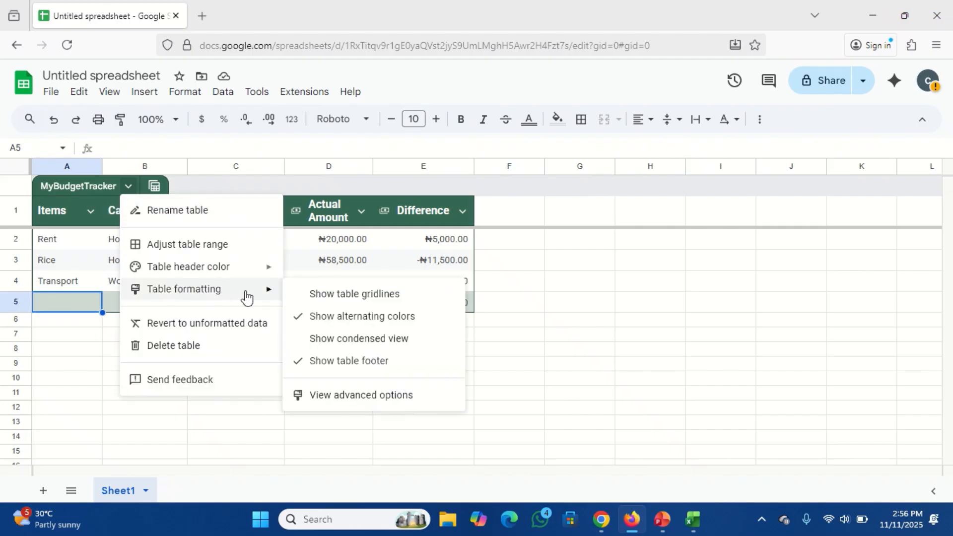
{"action": "left_click", "coordinate": [322, 362]}
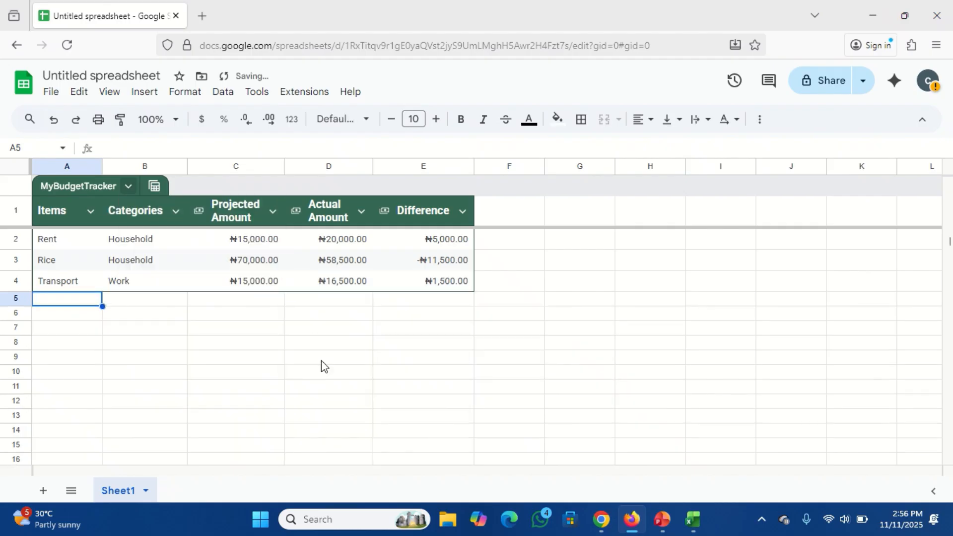
Switch to the Excel workbook and save it as Budget Tracker in the 2025 folder under Documents
{"action": "left_click", "coordinate": [179, 306]}
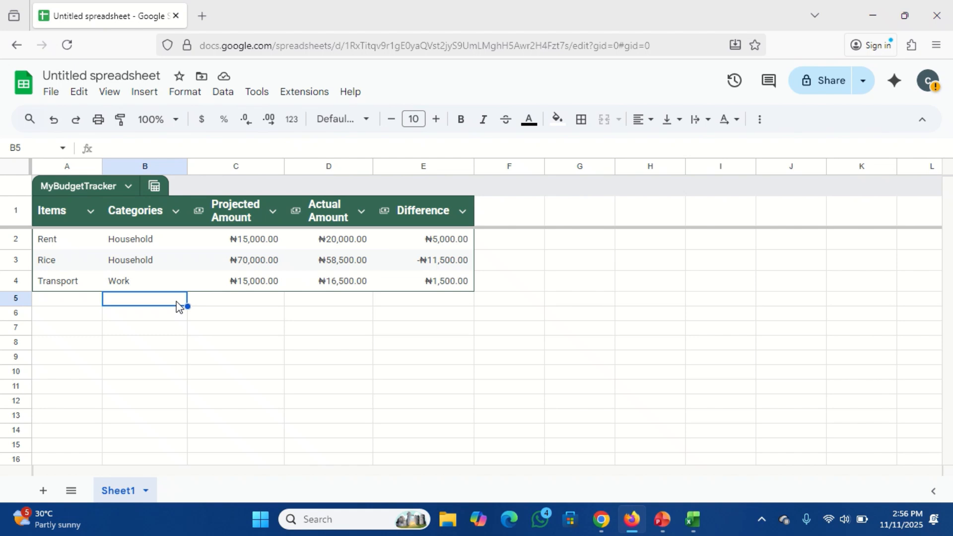
{"action": "left_click", "coordinate": [694, 527]}
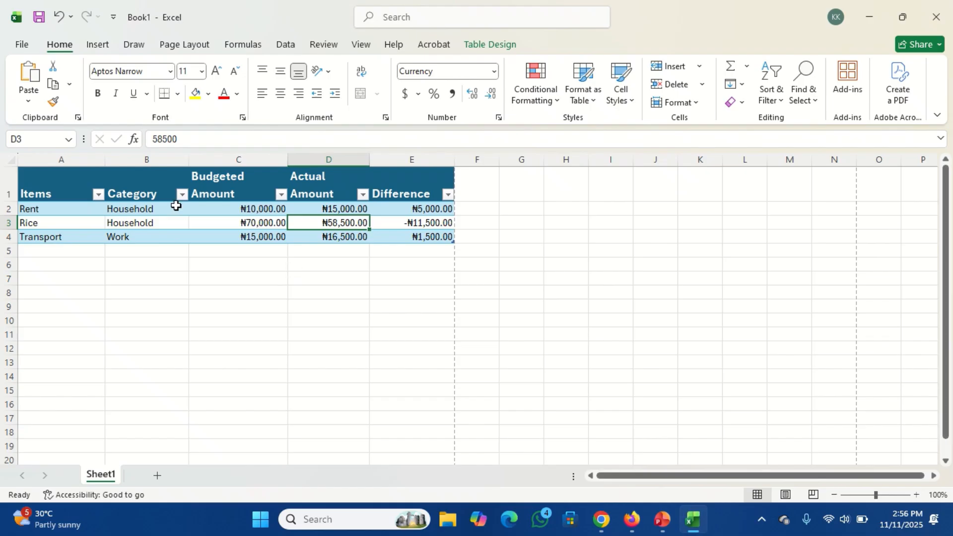
{"action": "left_click", "coordinate": [23, 47]}
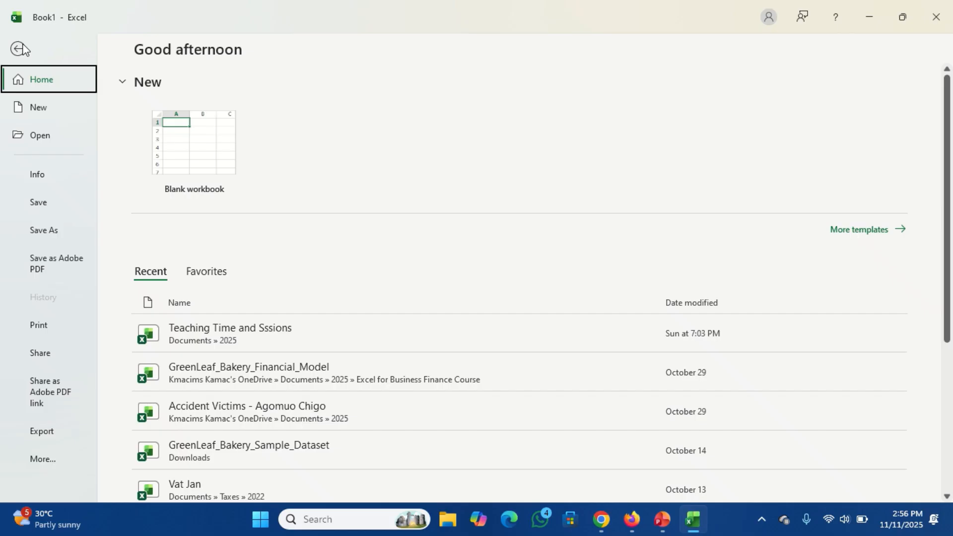
{"action": "left_click", "coordinate": [45, 230]}
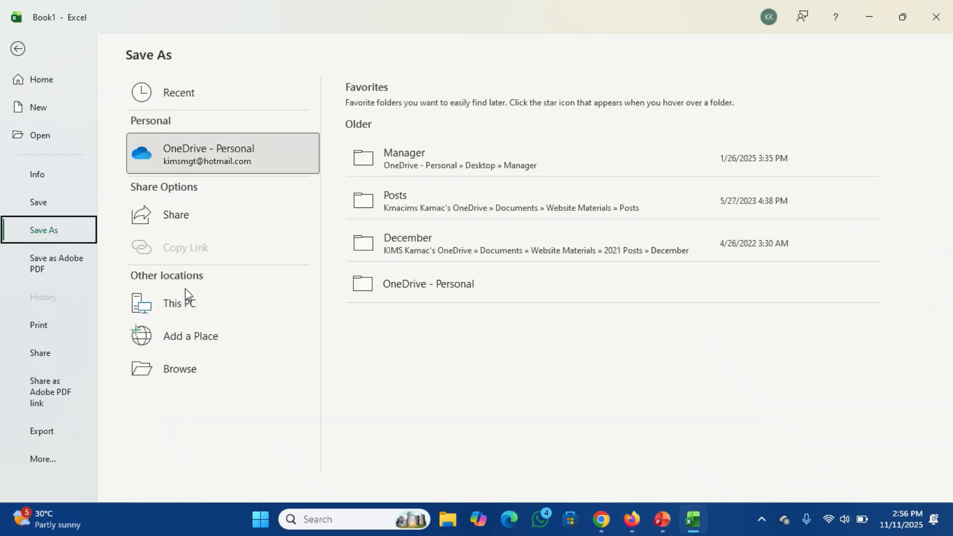
{"action": "left_click", "coordinate": [180, 370]}
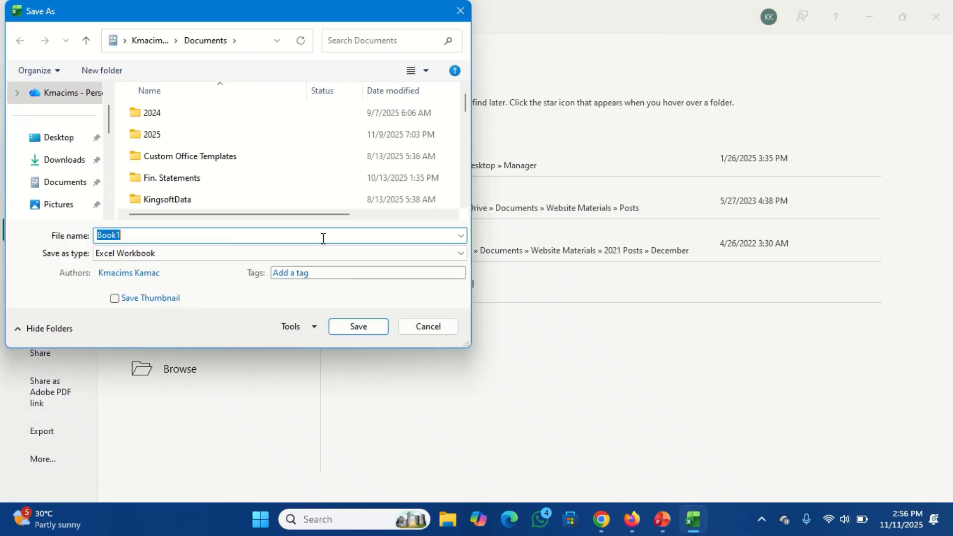
{"action": "left_click", "coordinate": [150, 139]}
{"action": "double_click", "coordinate": [150, 139]}
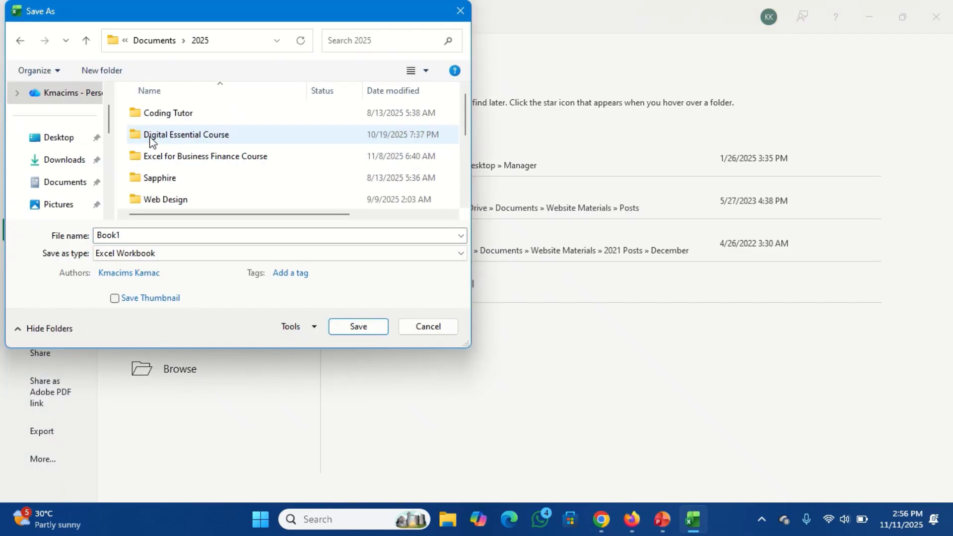
{"action": "double_click", "coordinate": [141, 236]}
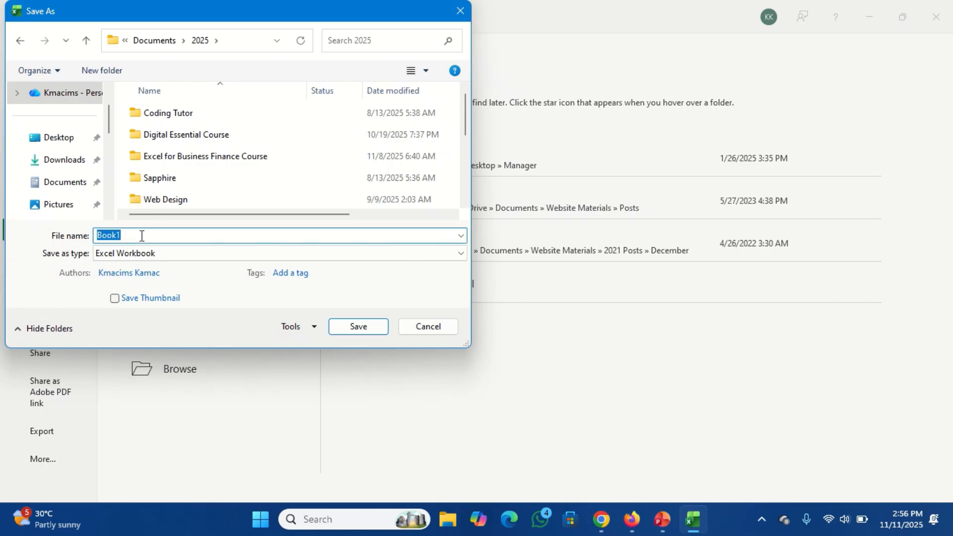
{"action": "type", "text": "Budget Tracker"}
{"action": "left_click", "coordinate": [355, 328]}
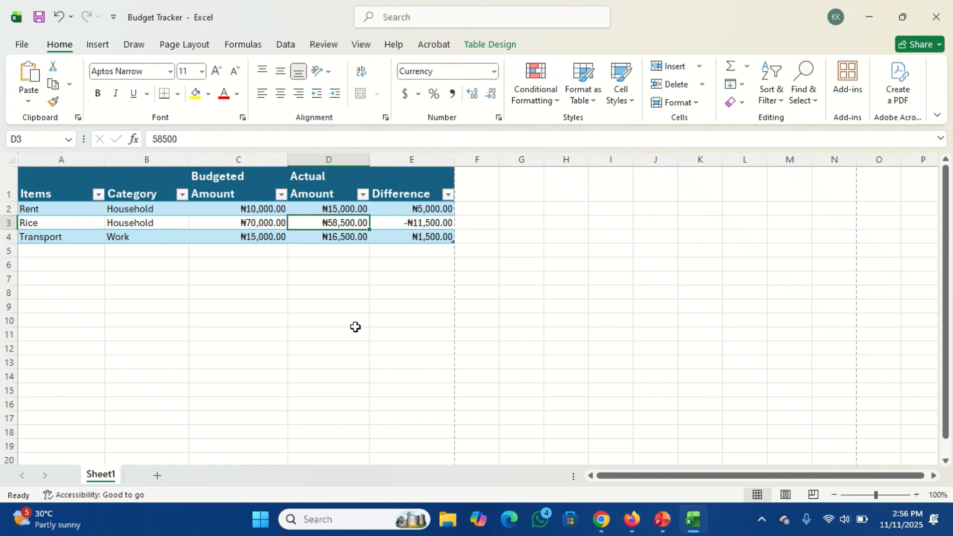
Switch to the Google Sheets spreadsheet and rename it Budget Tracker
{"action": "left_click", "coordinate": [632, 520]}
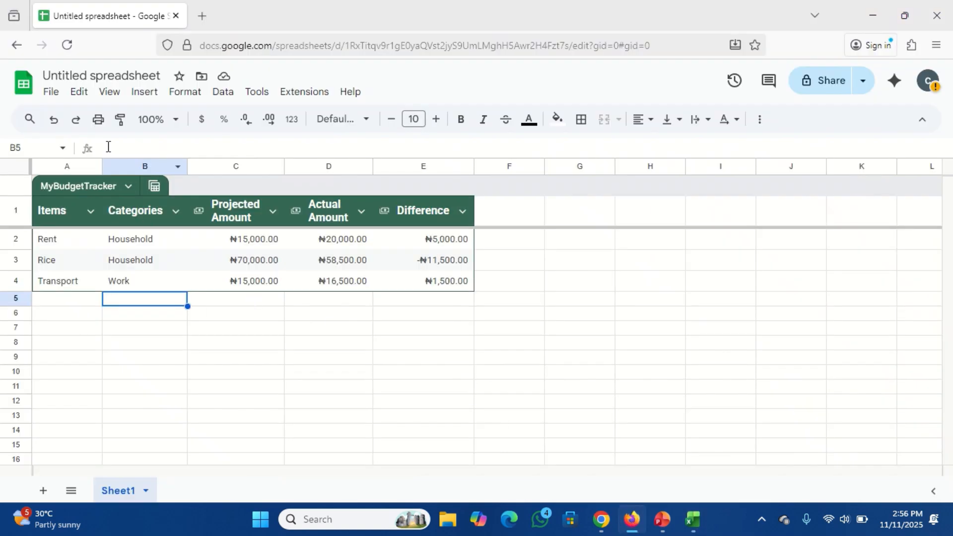
{"action": "left_click", "coordinate": [90, 75]}
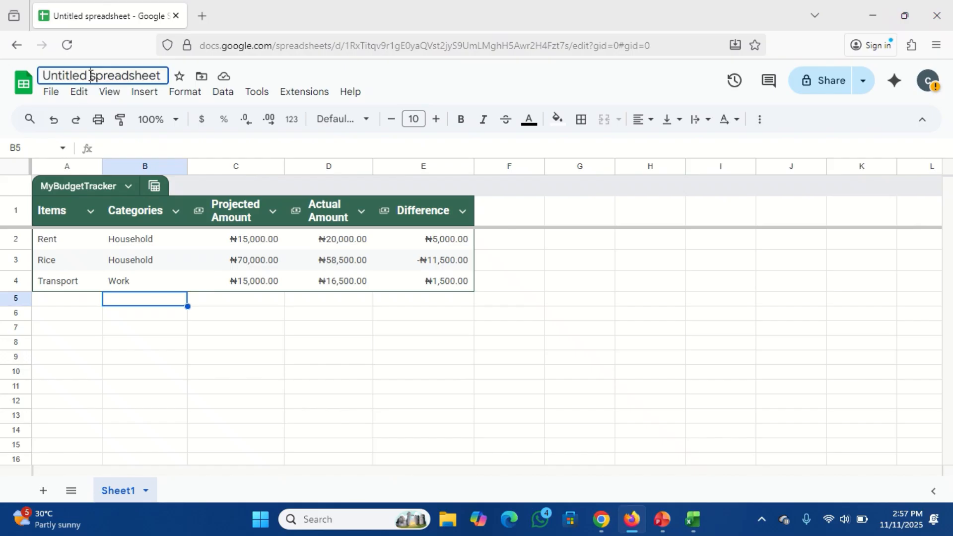
{"action": "double_click", "coordinate": [90, 75]}
{"action": "key", "text": "BackSpace"}
{"action": "key", "text": "BackSpace"}
{"action": "key", "text": "BackSpace"}
{"action": "key", "text": "BackSpace"}
{"action": "key", "text": "BackSpace"}
{"action": "key", "text": "BackSpace"}
{"action": "key", "text": "BackSpace"}
{"action": "key", "text": "BackSpace"}
{"action": "key", "text": "BackSpace"}
{"action": "key", "text": "BackSpace"}
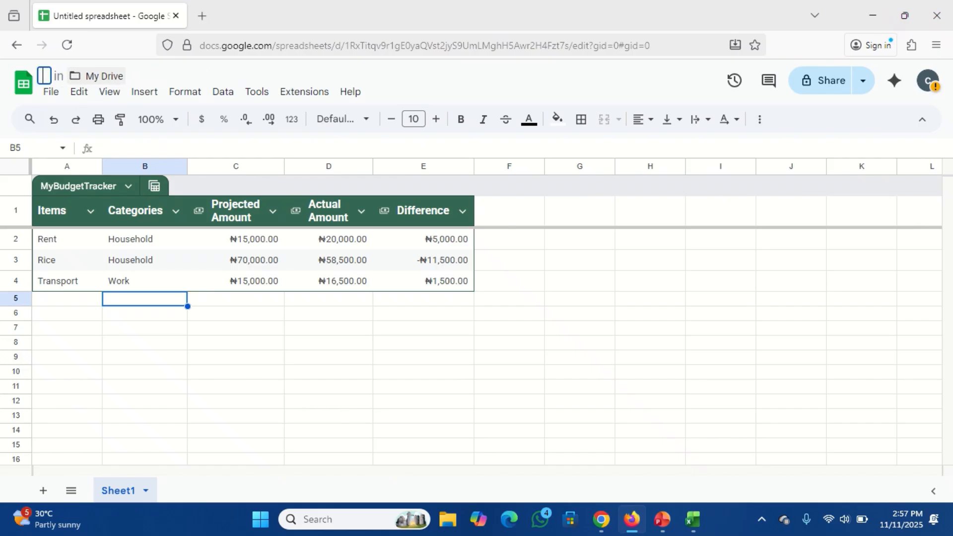
{"action": "type", "text": "Bus"}
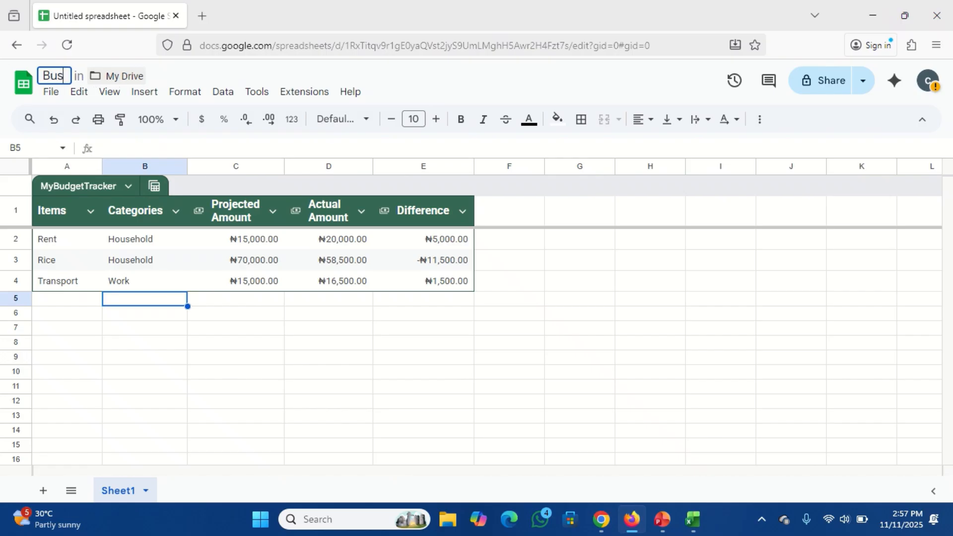
{"action": "key", "text": "BackSpace"}
{"action": "type", "text": "de"}
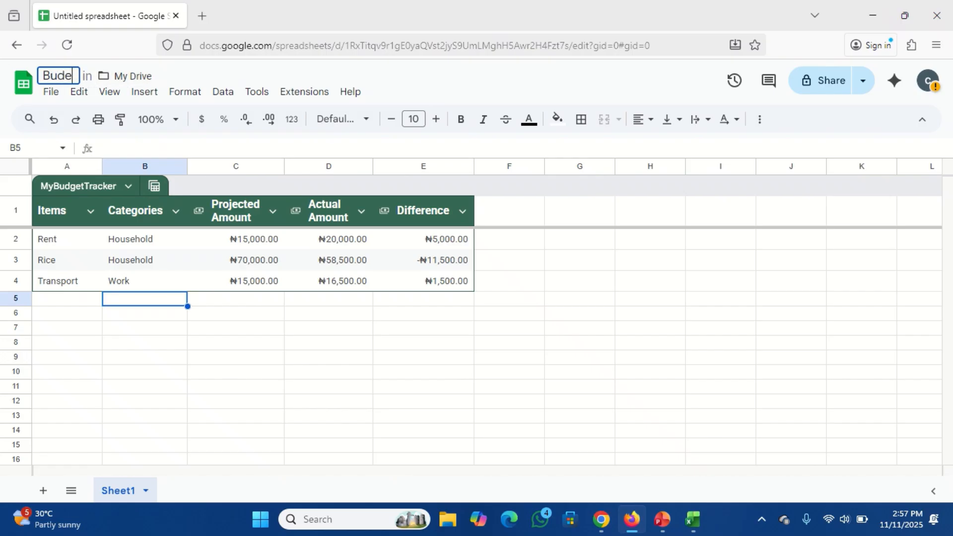
{"action": "key", "text": "BackSpace"}
{"action": "type", "text": "get Tracker"}
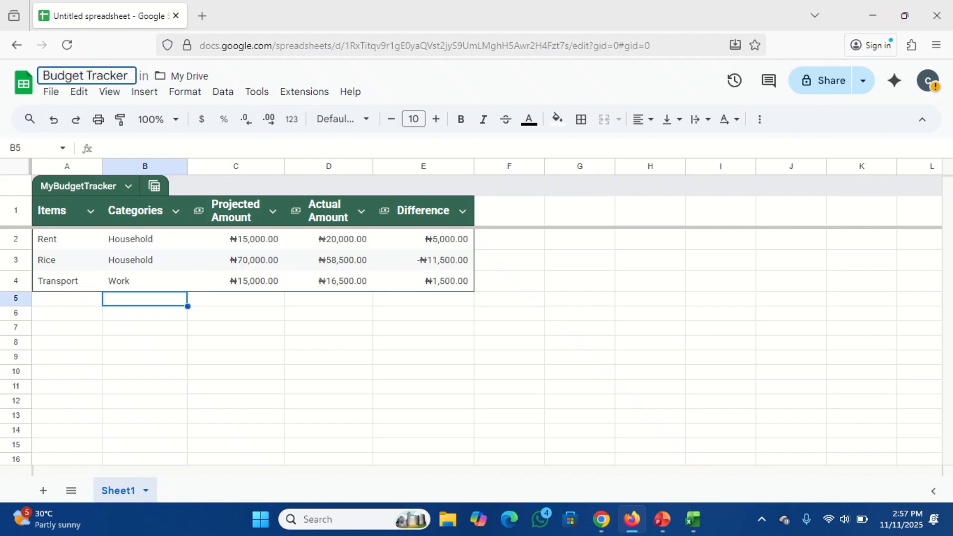
{"action": "key", "text": "Return"}
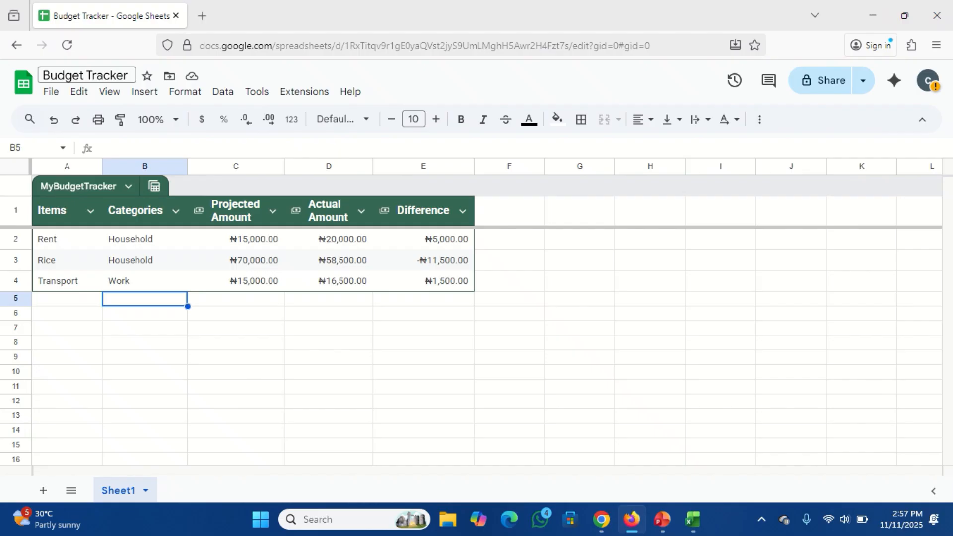